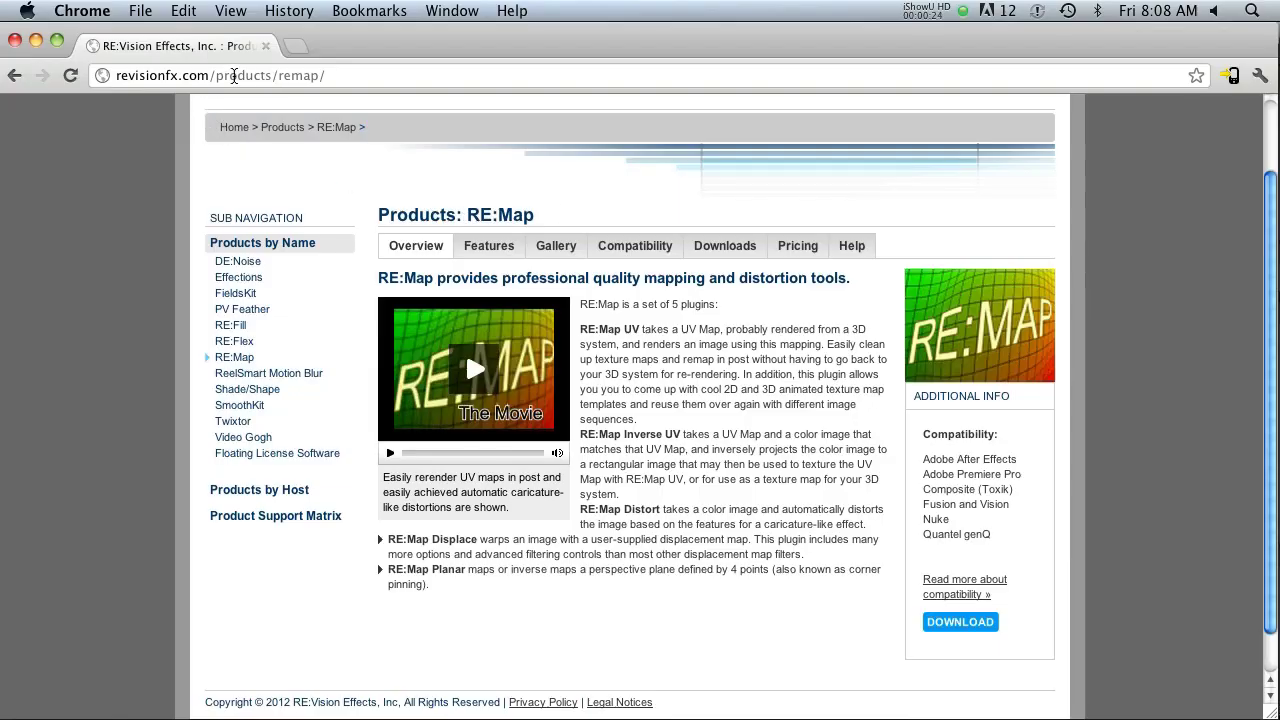
- Review the cloth simulation at frames 121 and 192, orbiting to see the cloth face-on
scroll(114, 334, down, 1)
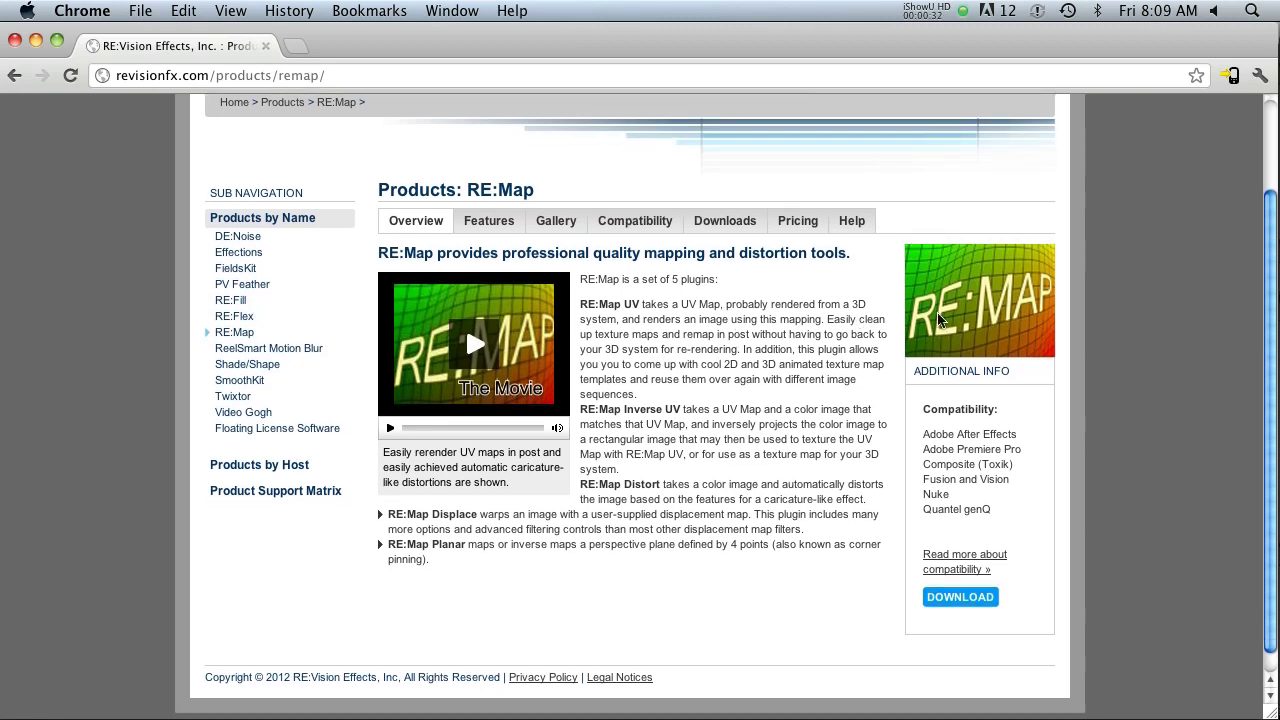
scroll(722, 316, down, 1)
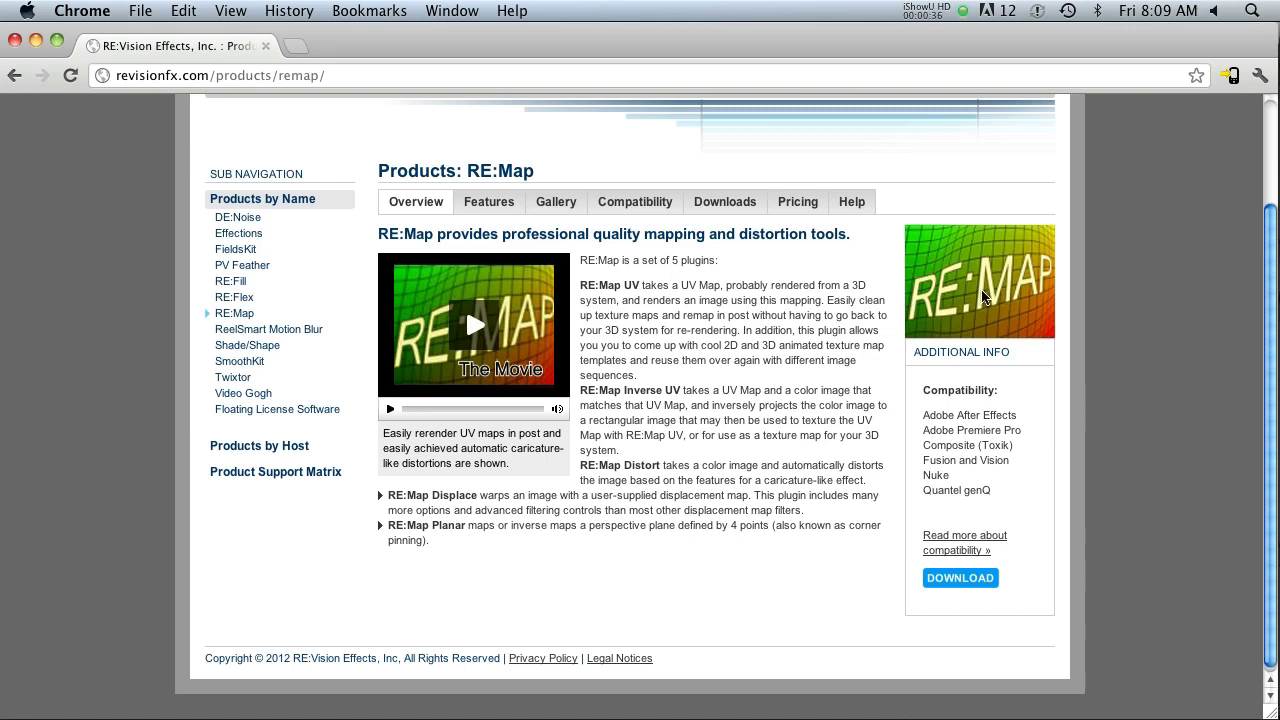
scroll(628, 329, down, 1)
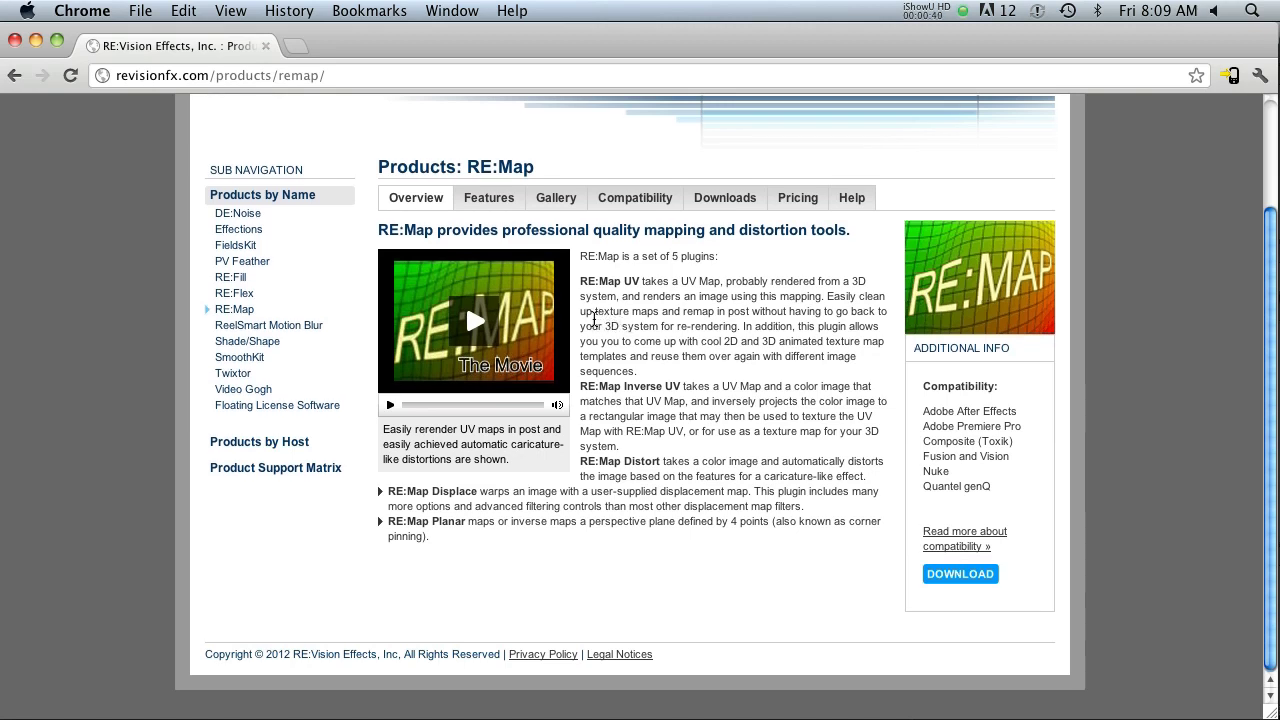
scroll(650, 358, down, 1)
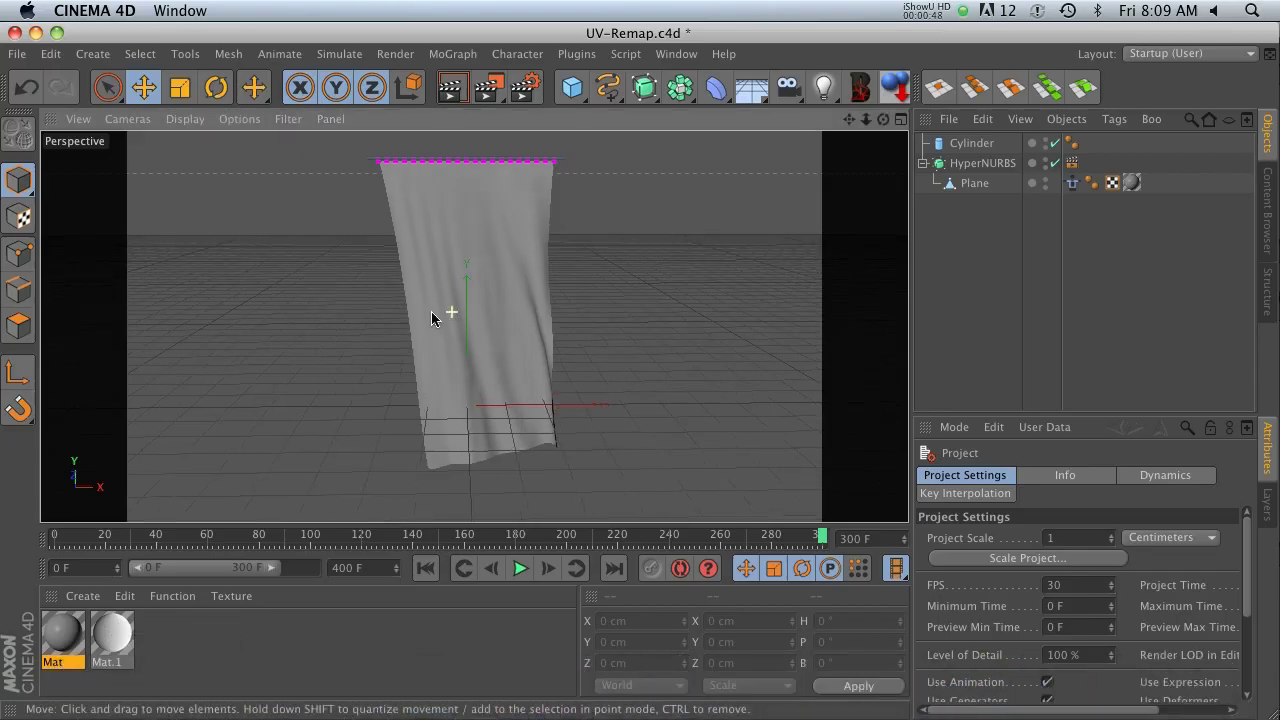
drag(330, 536, 612, 540)
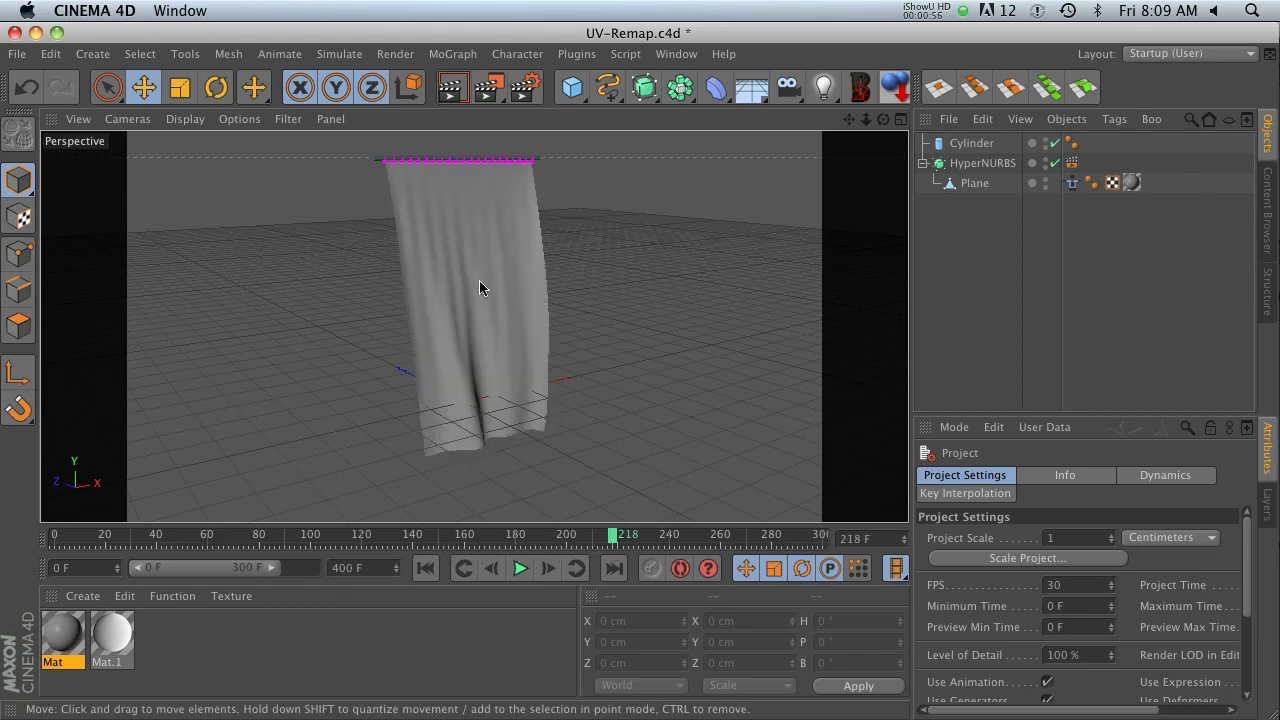
drag(479, 287, 623, 297)
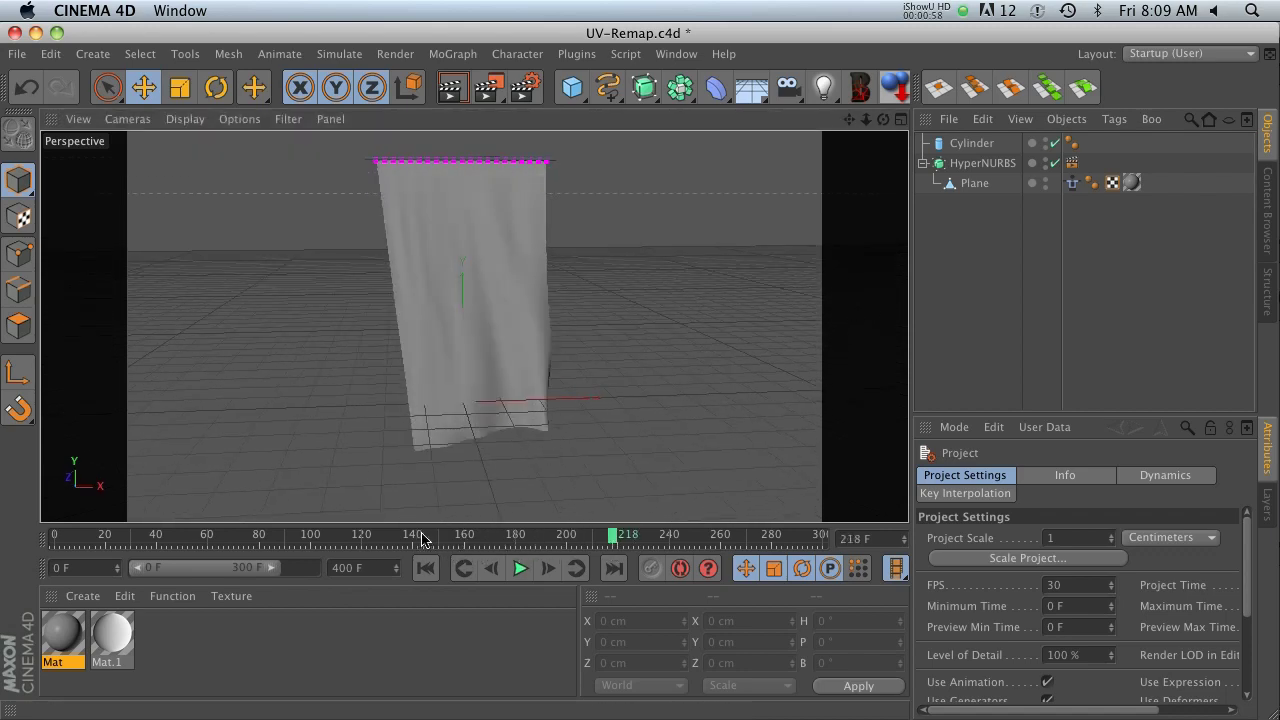
drag(422, 540, 547, 540)
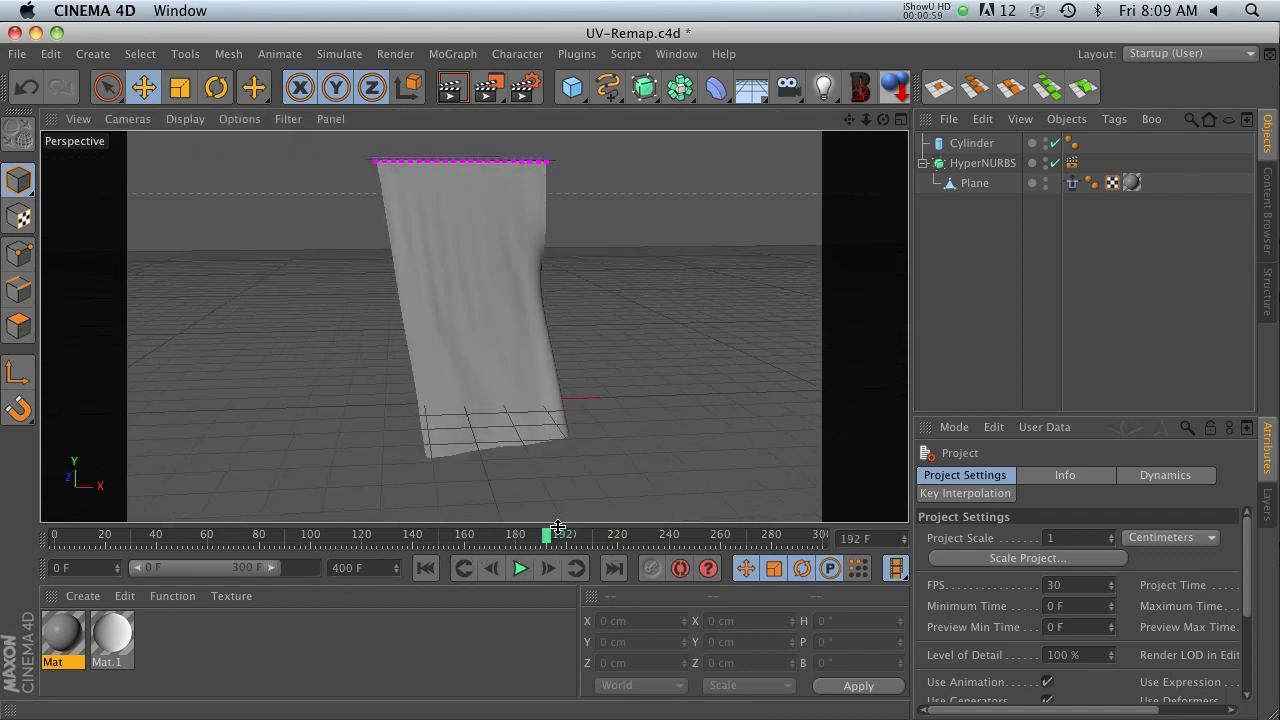
- Inspect the Plane's Cloth tag at frame 117 and bring up the Render Settings
click(1073, 182)
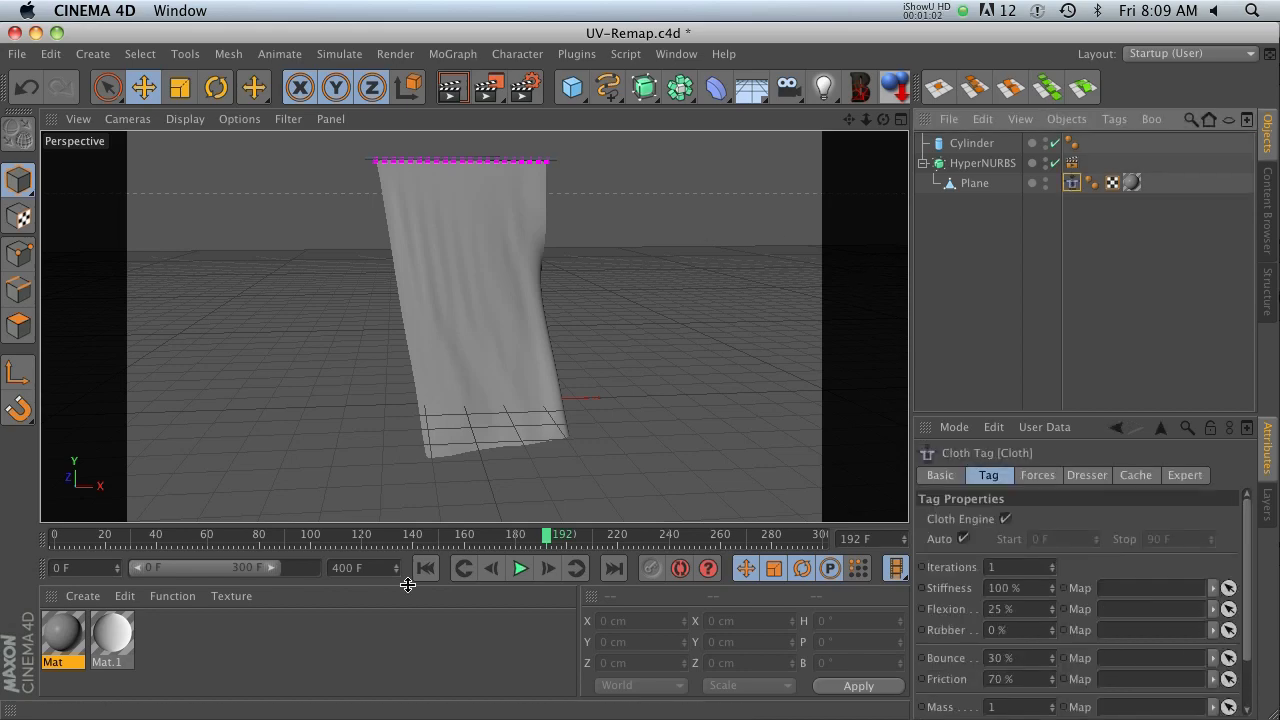
drag(375, 540, 468, 540)
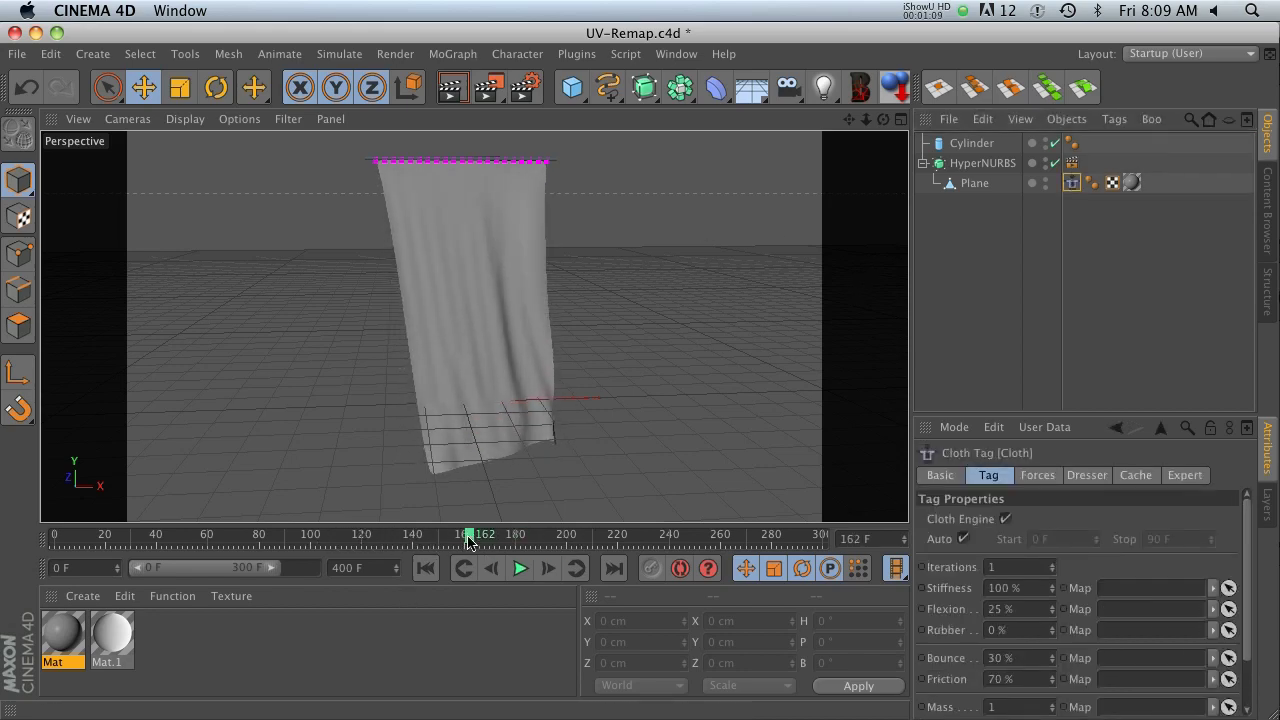
click(520, 95)
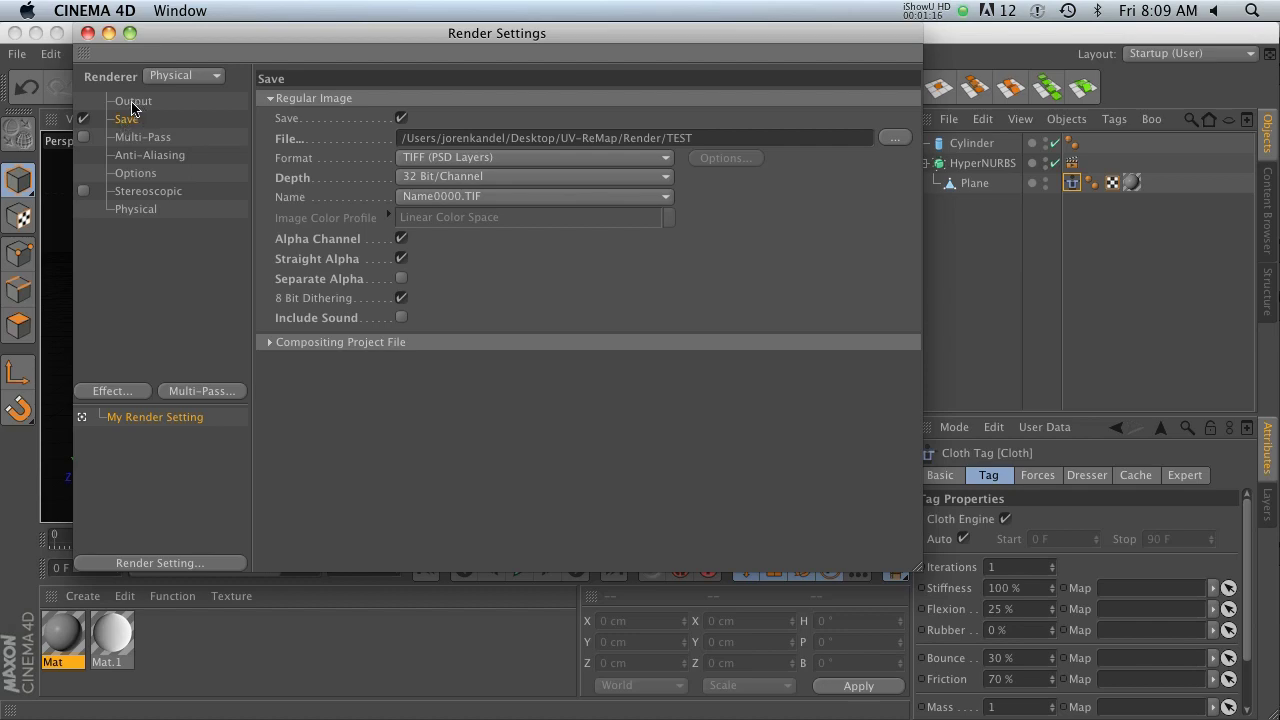
drag(343, 34, 608, 475)
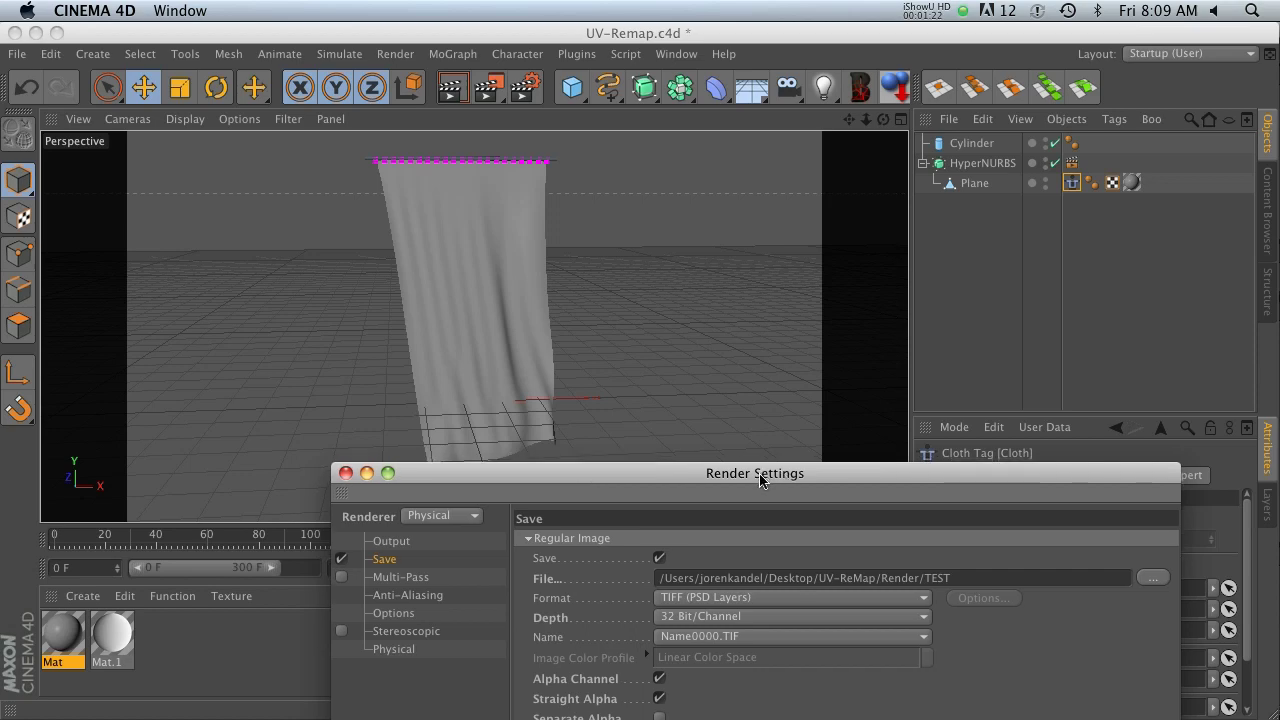
drag(766, 478, 604, 56)
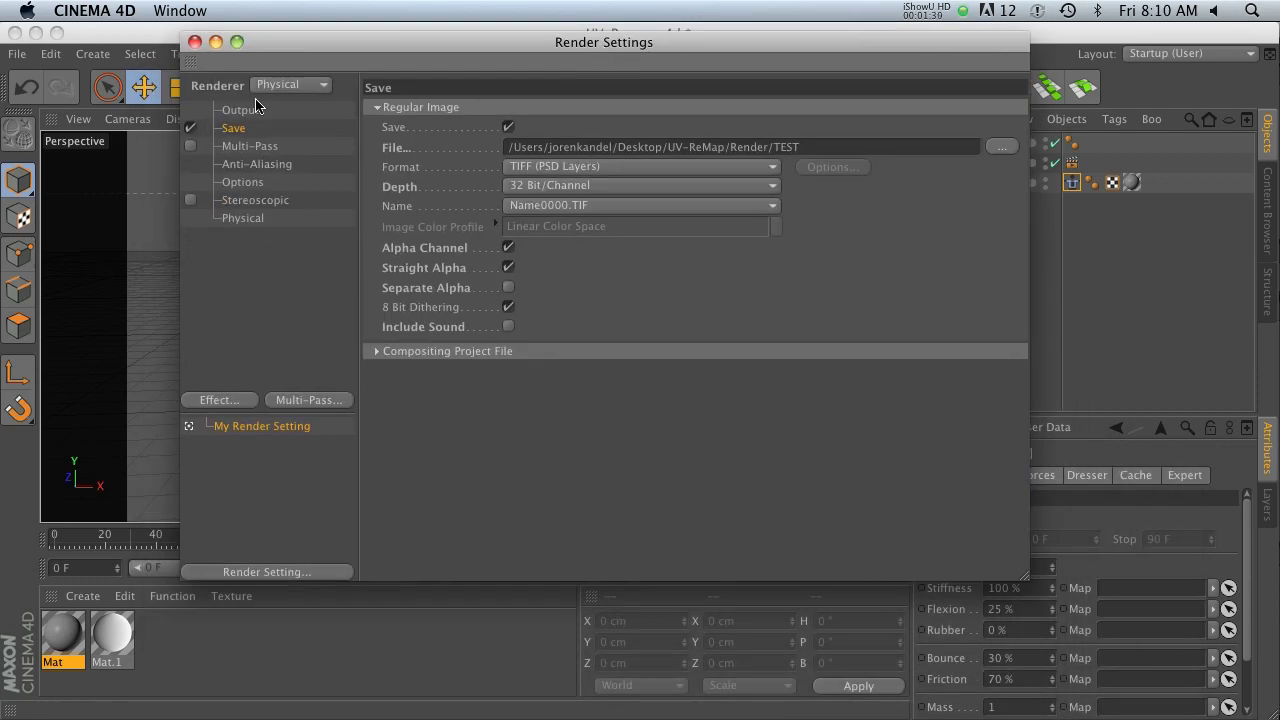
click(298, 92)
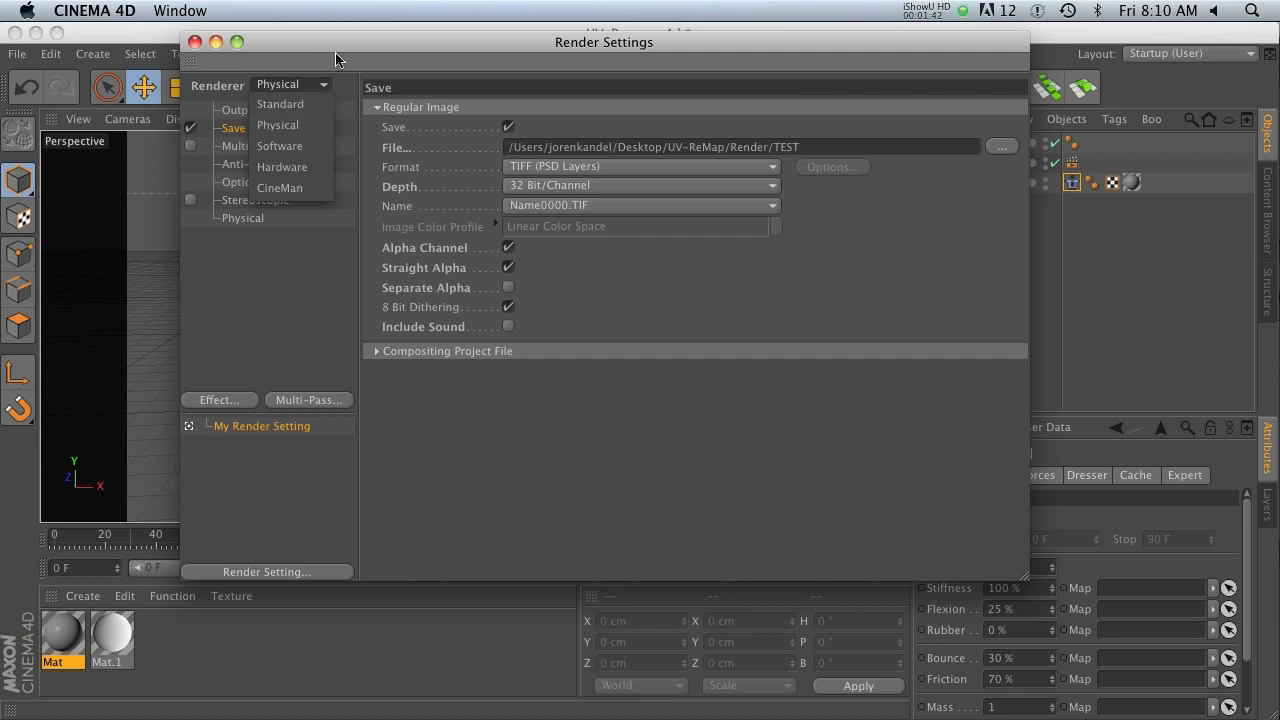
click(278, 125)
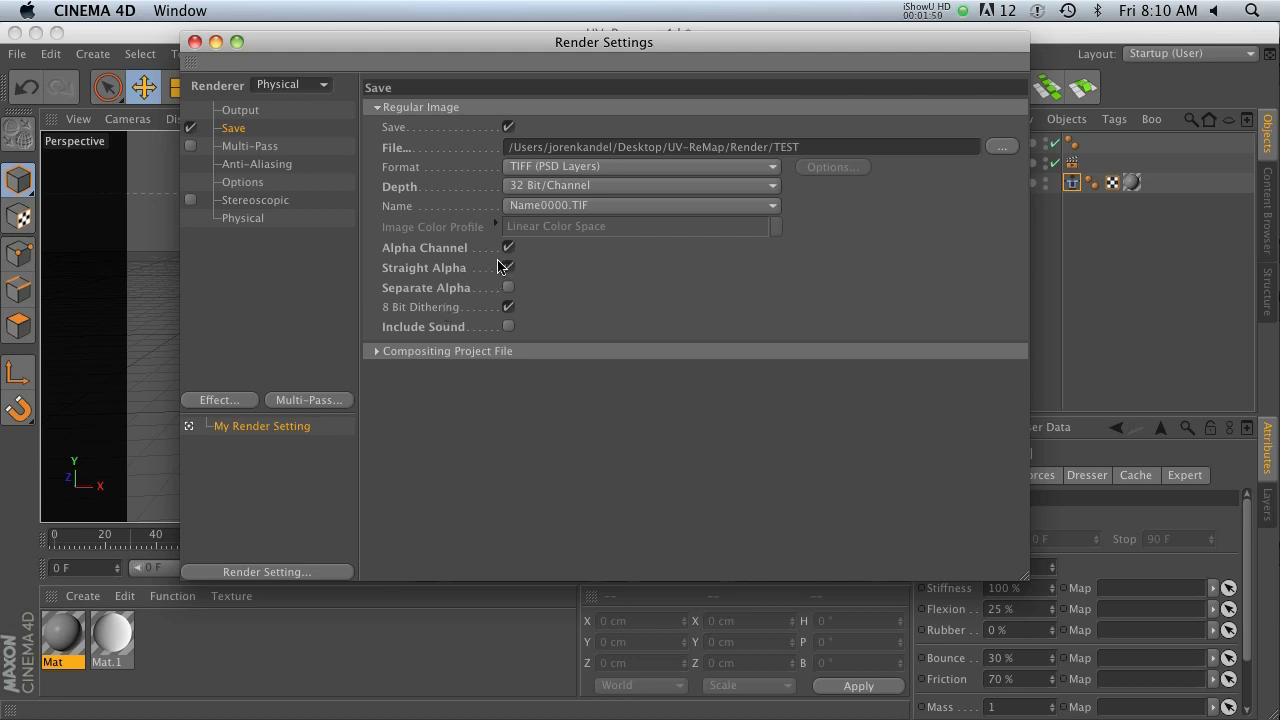
click(538, 189)
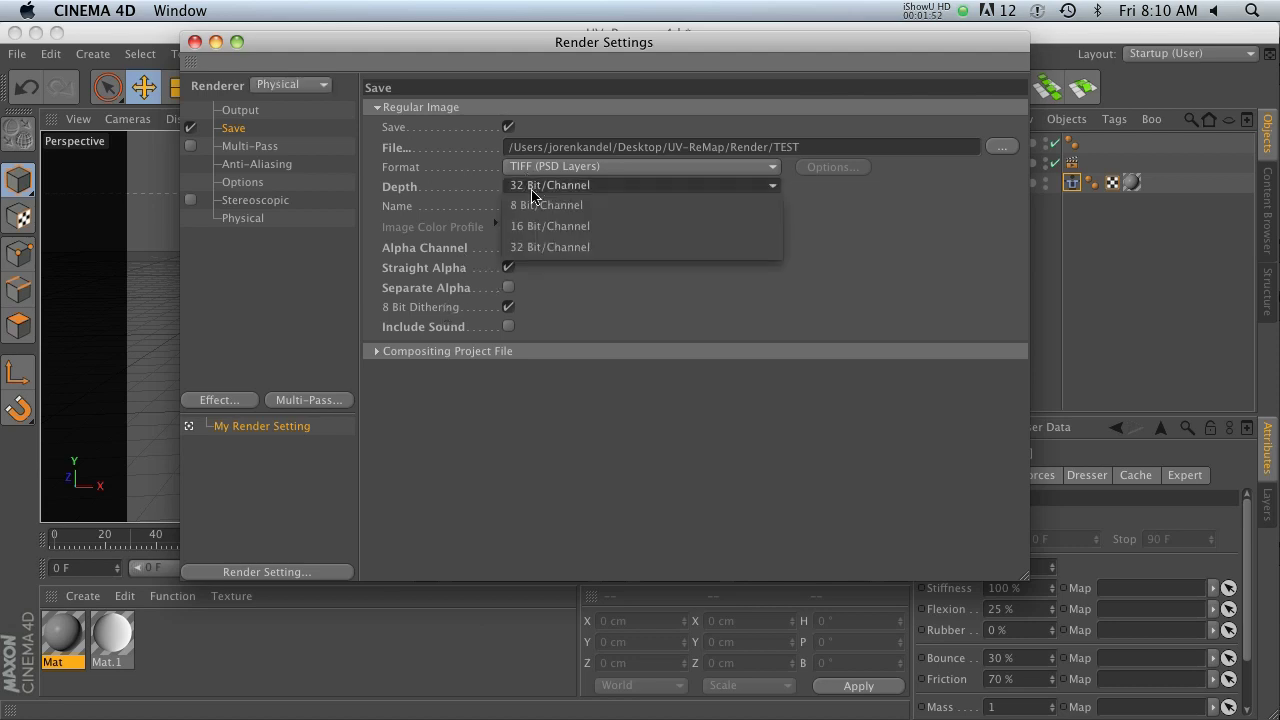
click(575, 250)
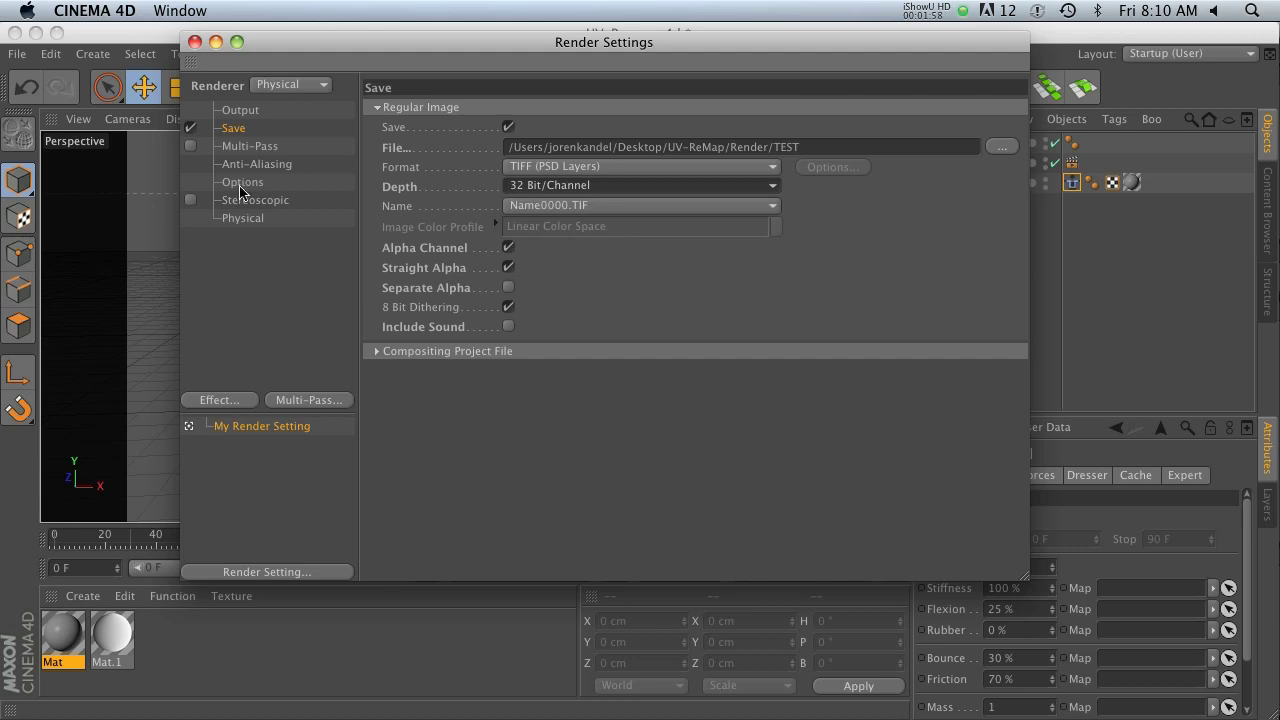
- Add a Material UVW multi-pass to the render
click(310, 400)
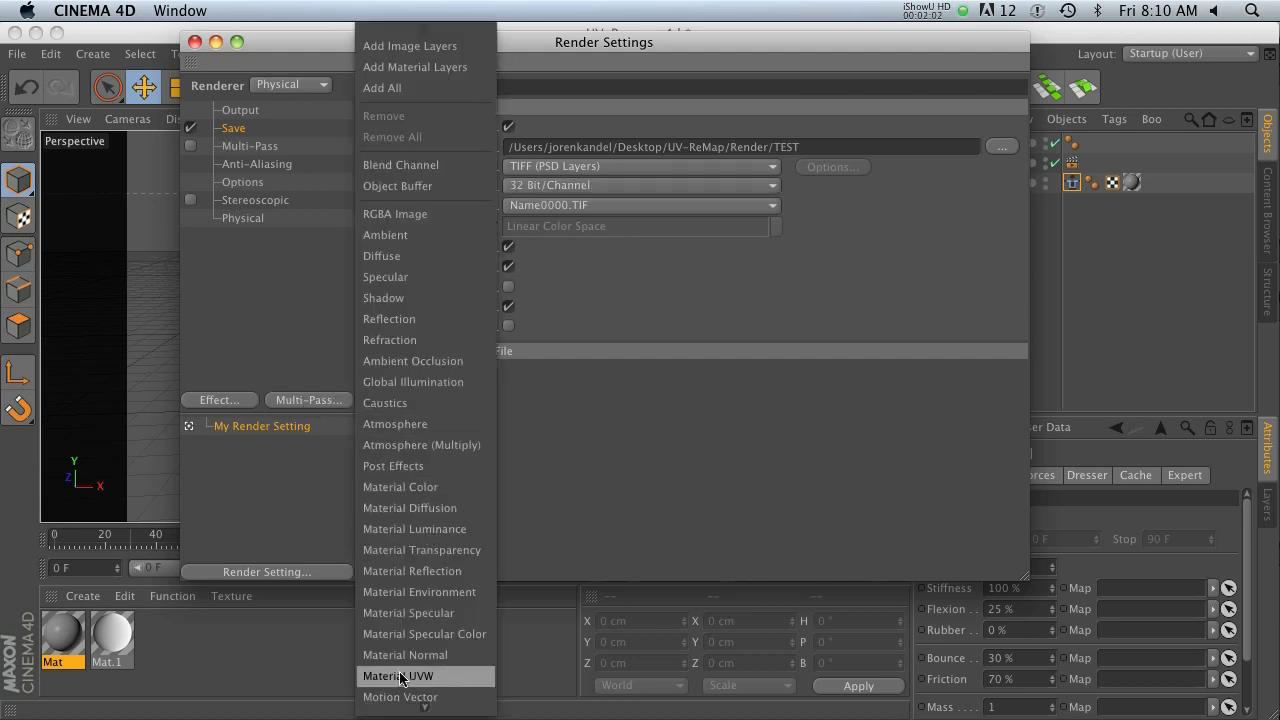
scroll(398, 676, down, 1)
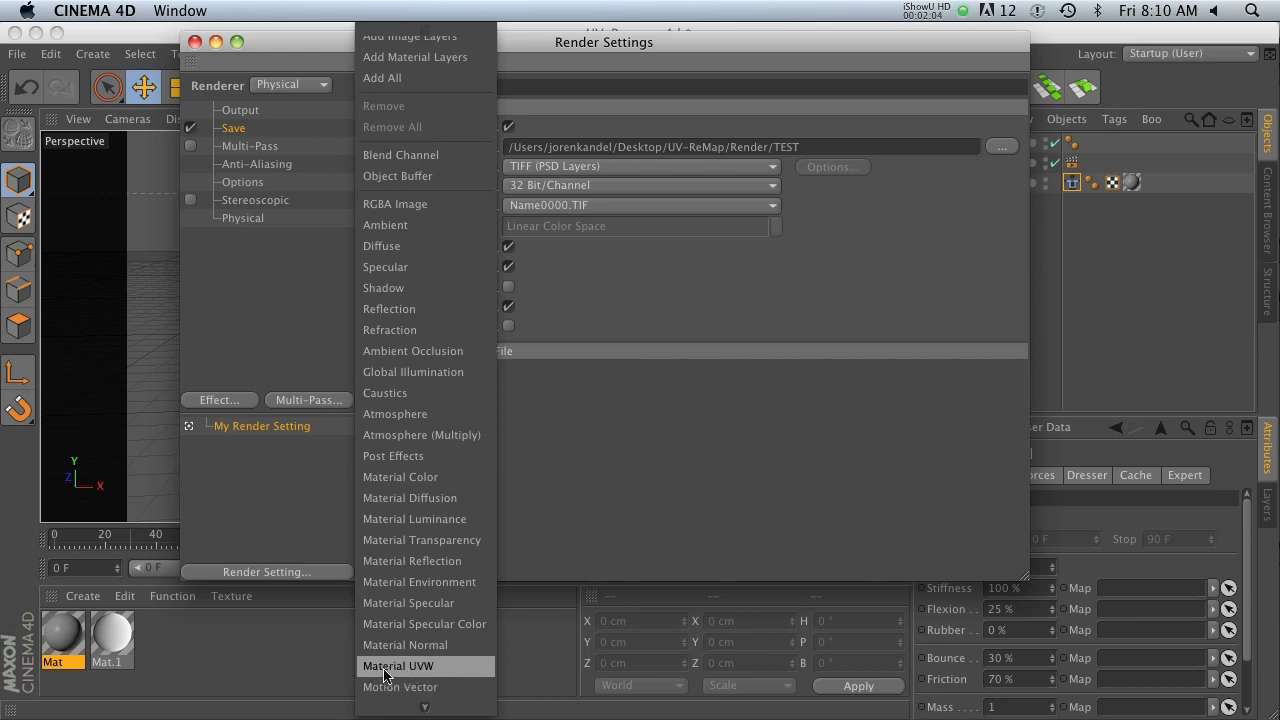
click(438, 671)
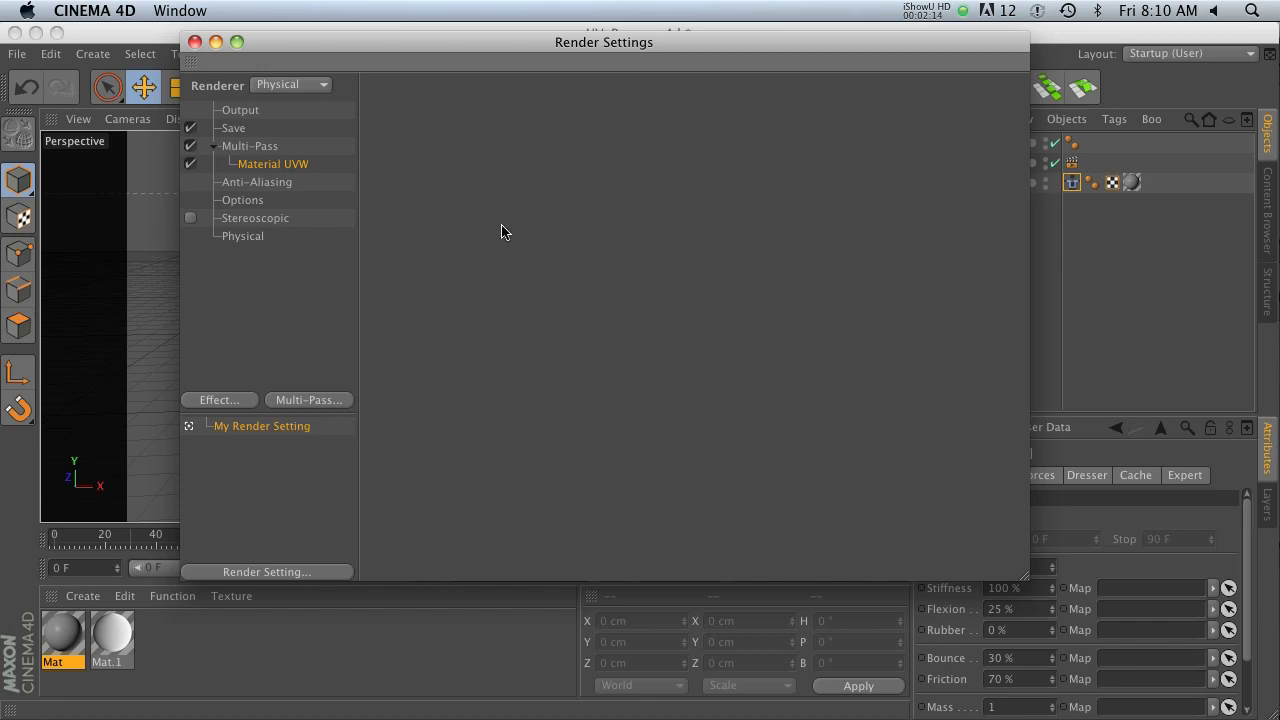
- Save the multi-pass at 32 Bit/Channel with Straight Alpha, then close Render Settings
click(252, 147)
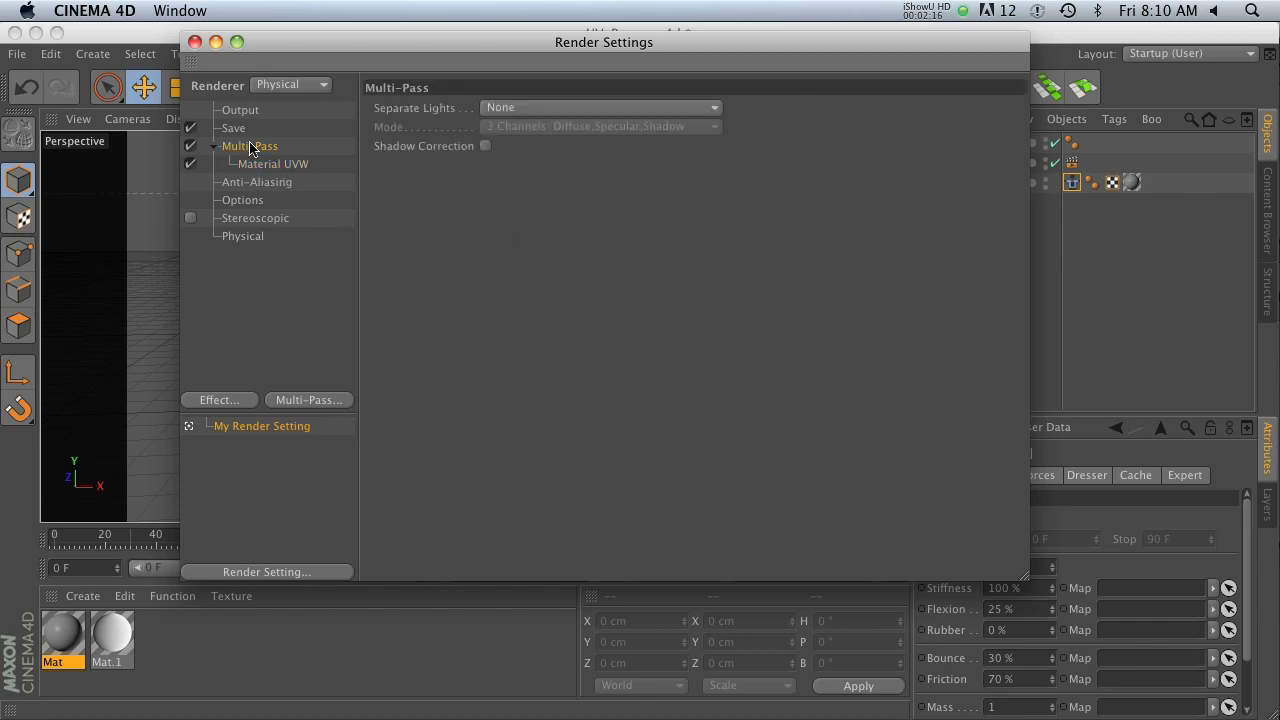
click(234, 129)
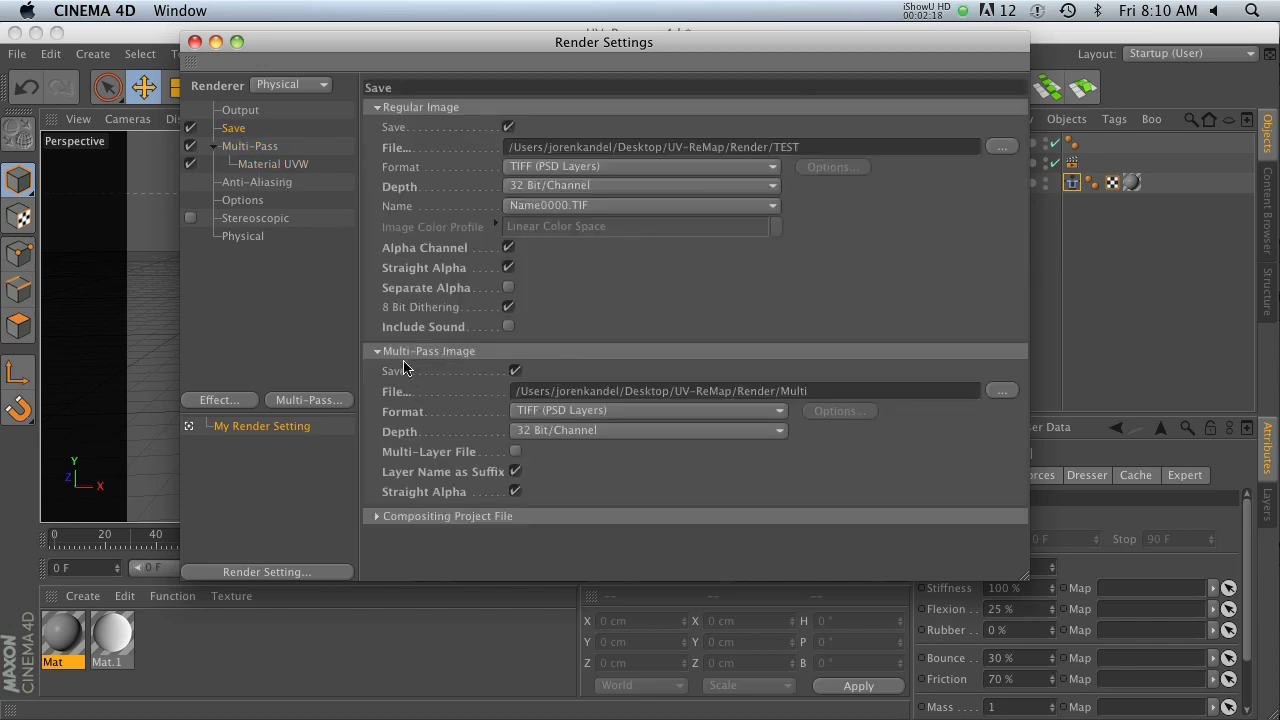
click(538, 431)
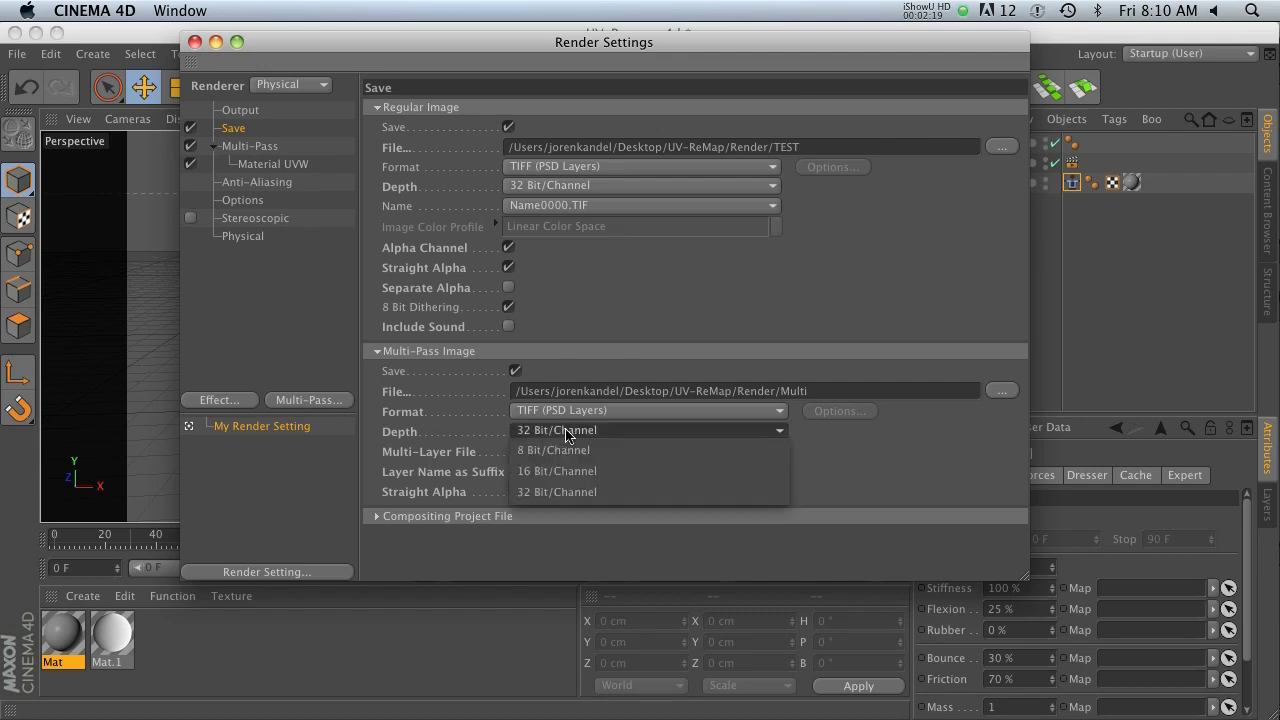
click(547, 492)
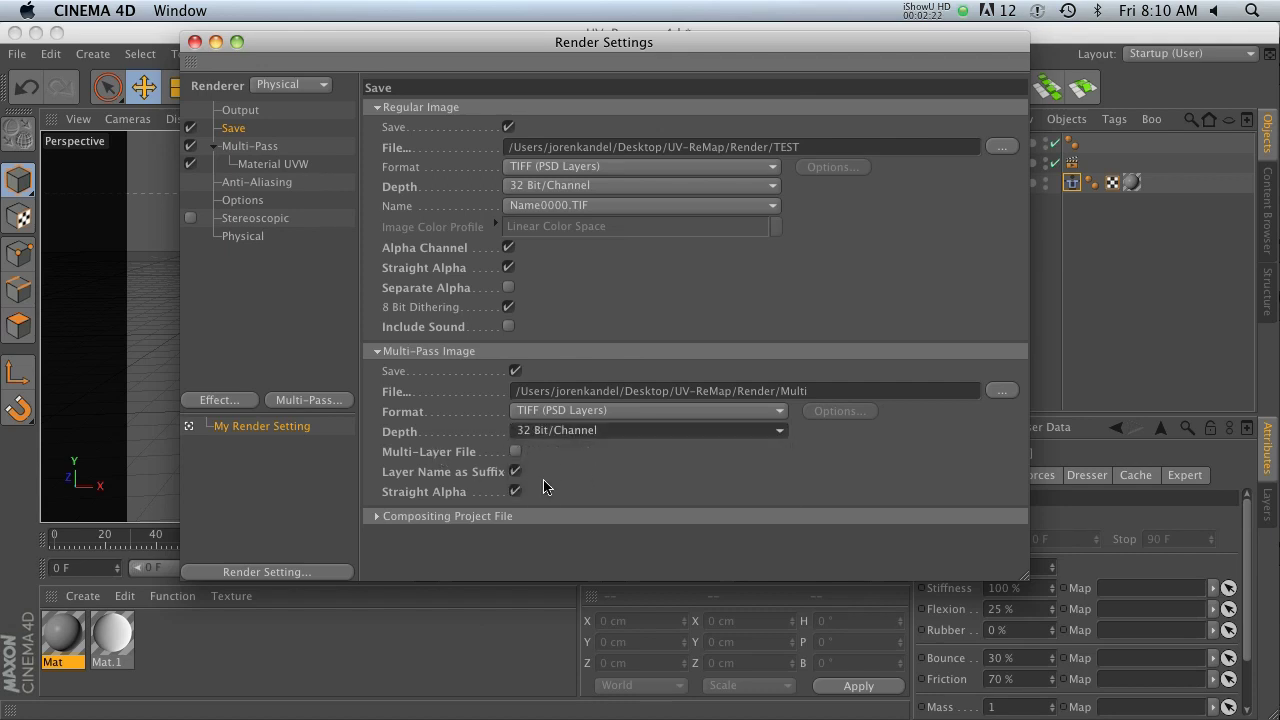
click(515, 492)
drag(370, 45, 368, 36)
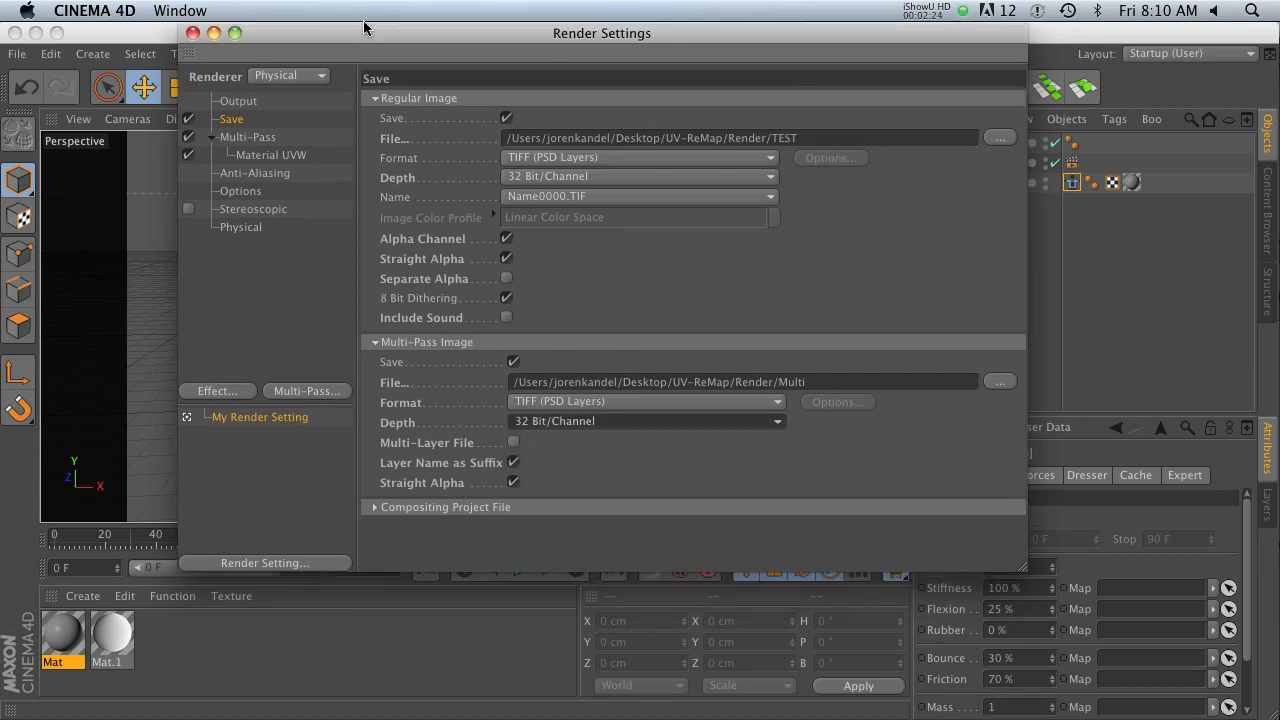
click(192, 34)
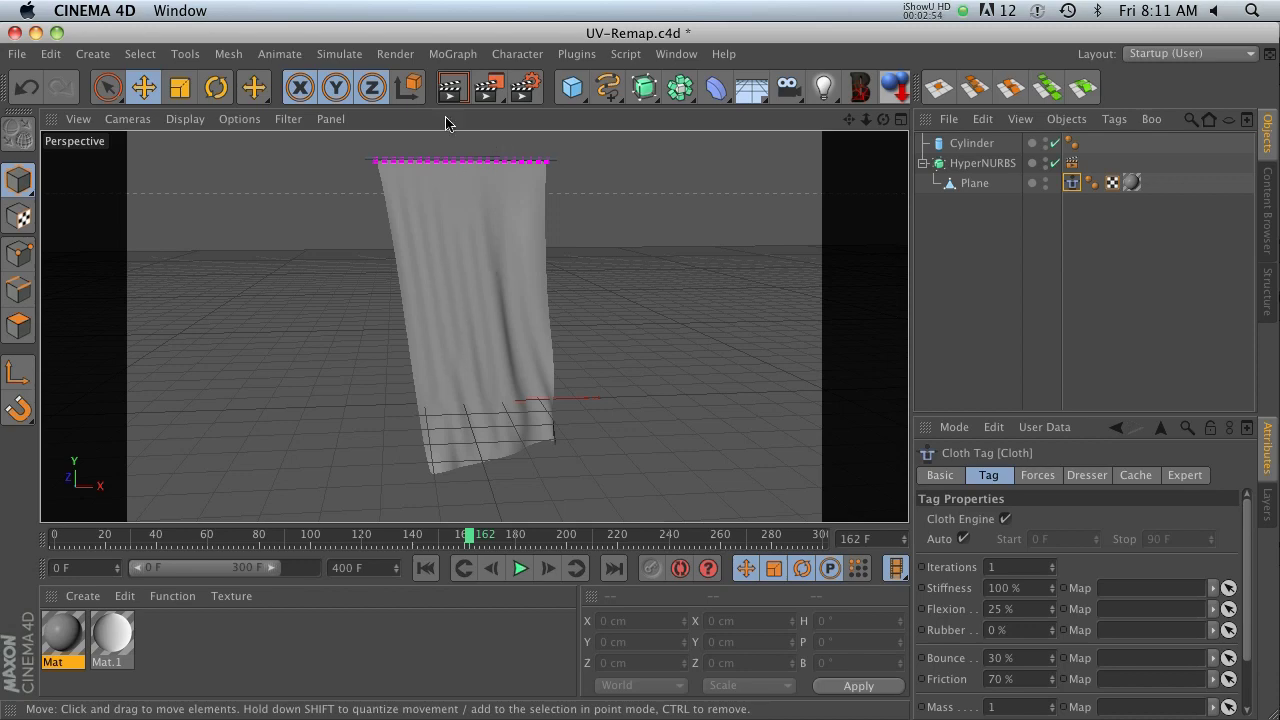
- Switch to After Effects and start a file import from the Project panel
mouse_move(225, 712)
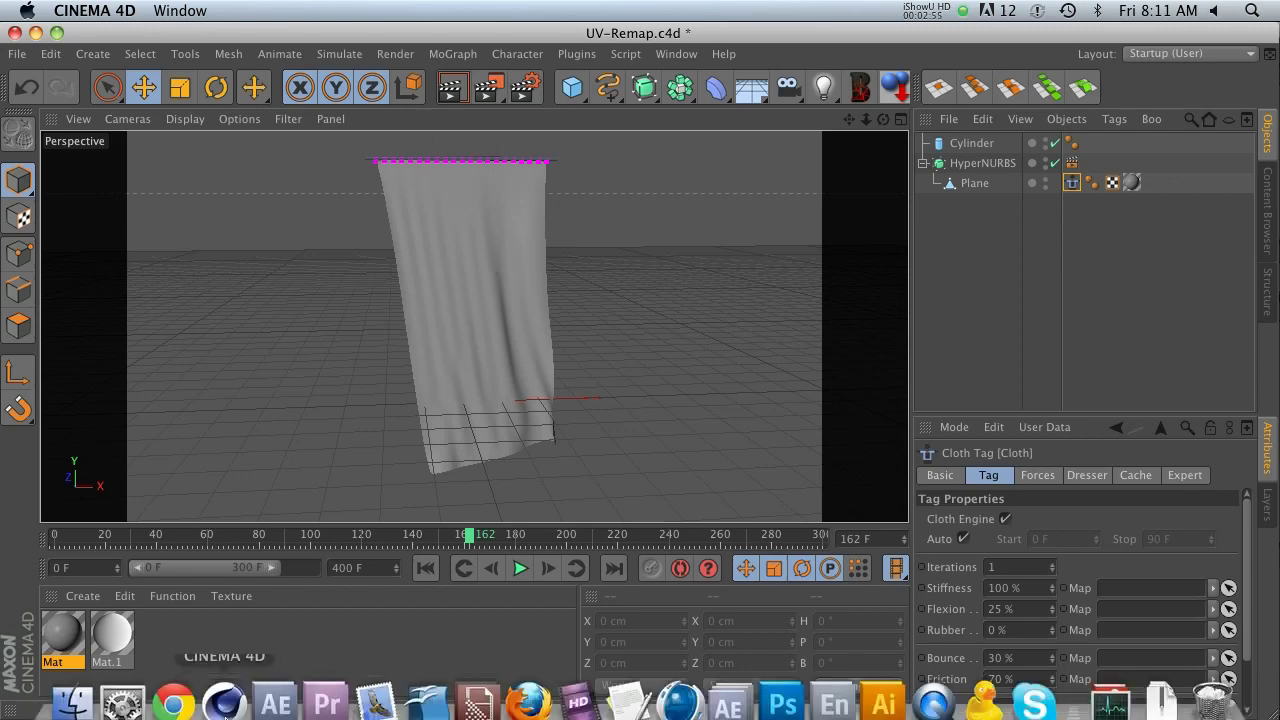
click(296, 688)
right_click(109, 357)
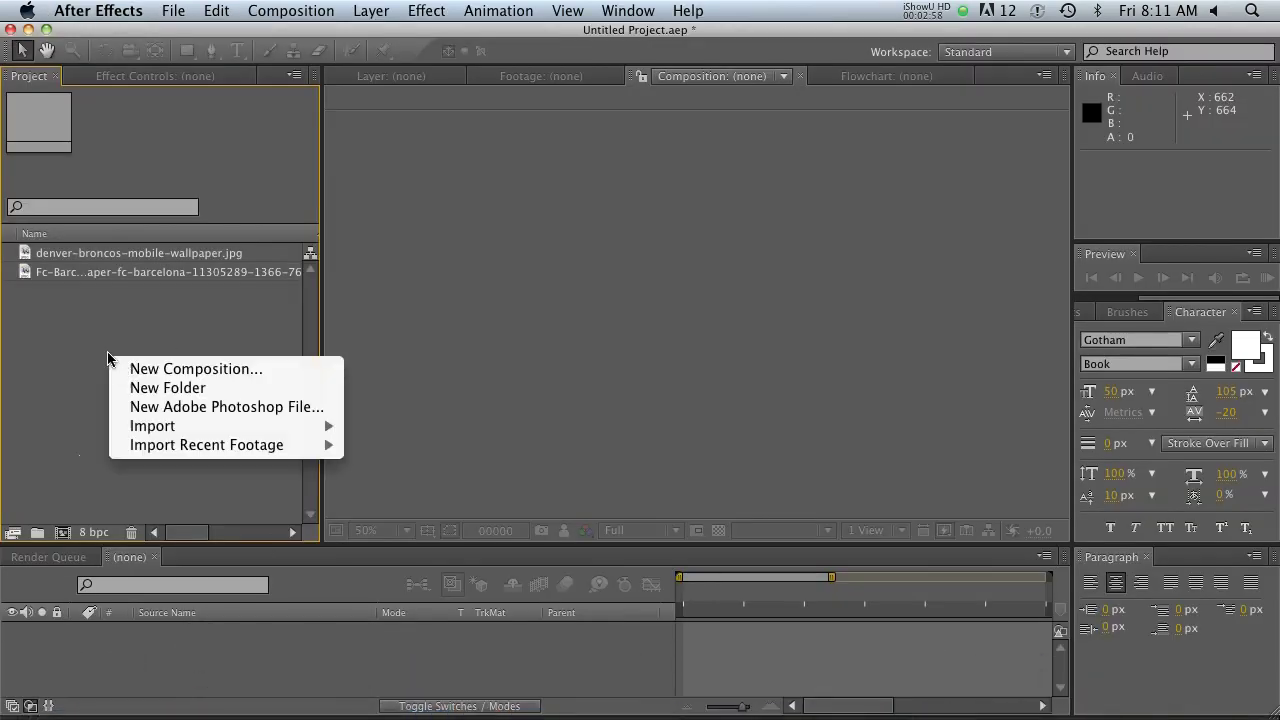
mouse_move(250, 426)
click(373, 423)
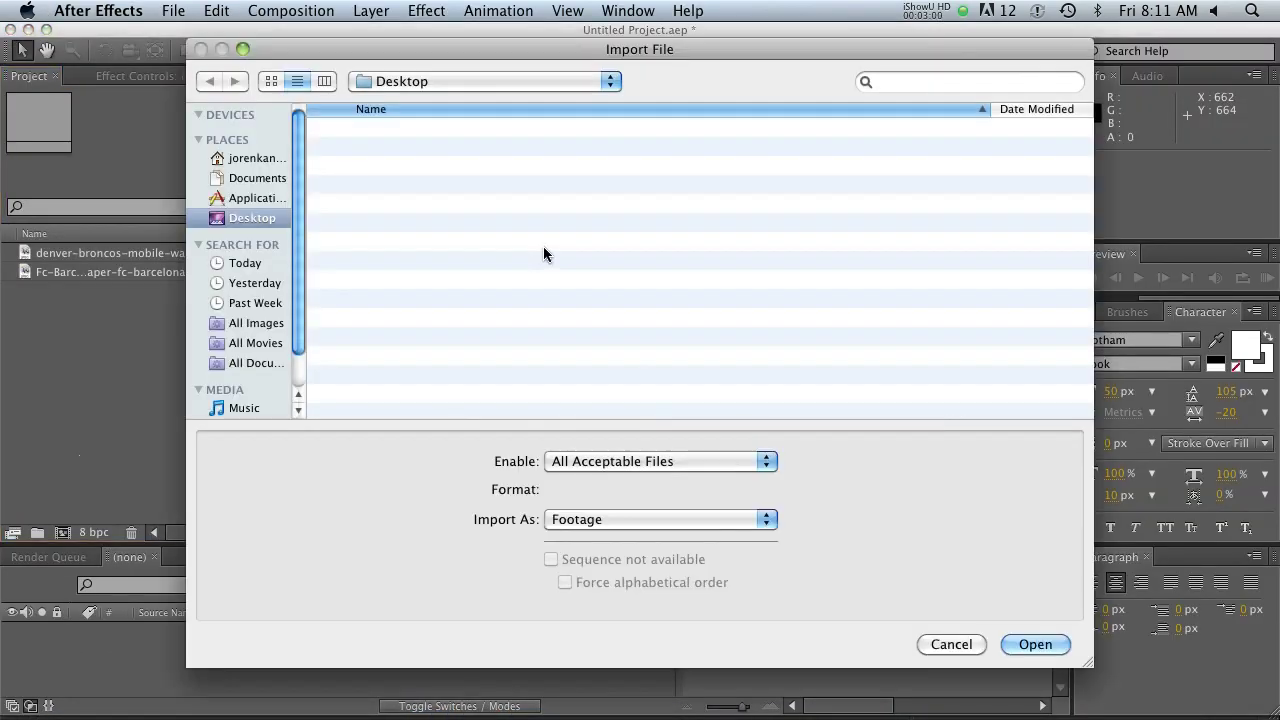
- Import the TEST TIFF sequence from UV-ReMap/Render with straight alpha
scroll(412, 210, down, 3)
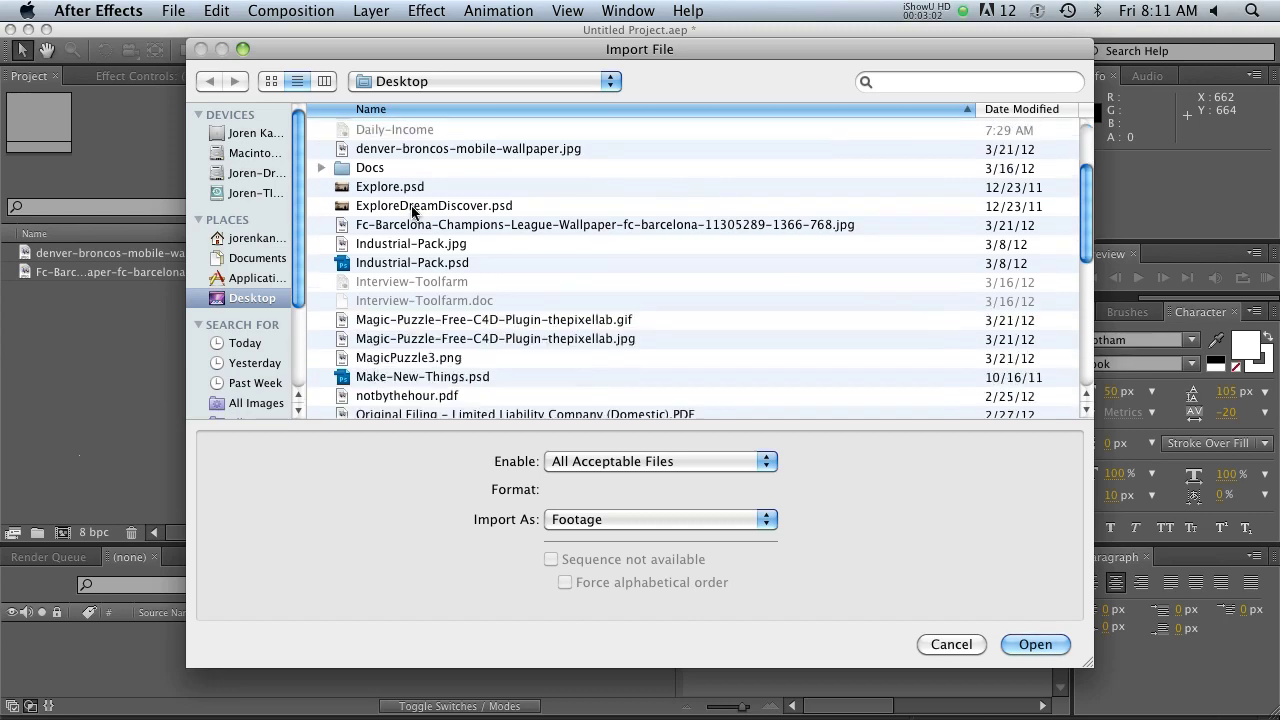
scroll(408, 320, down, 3)
scroll(395, 300, down, 5)
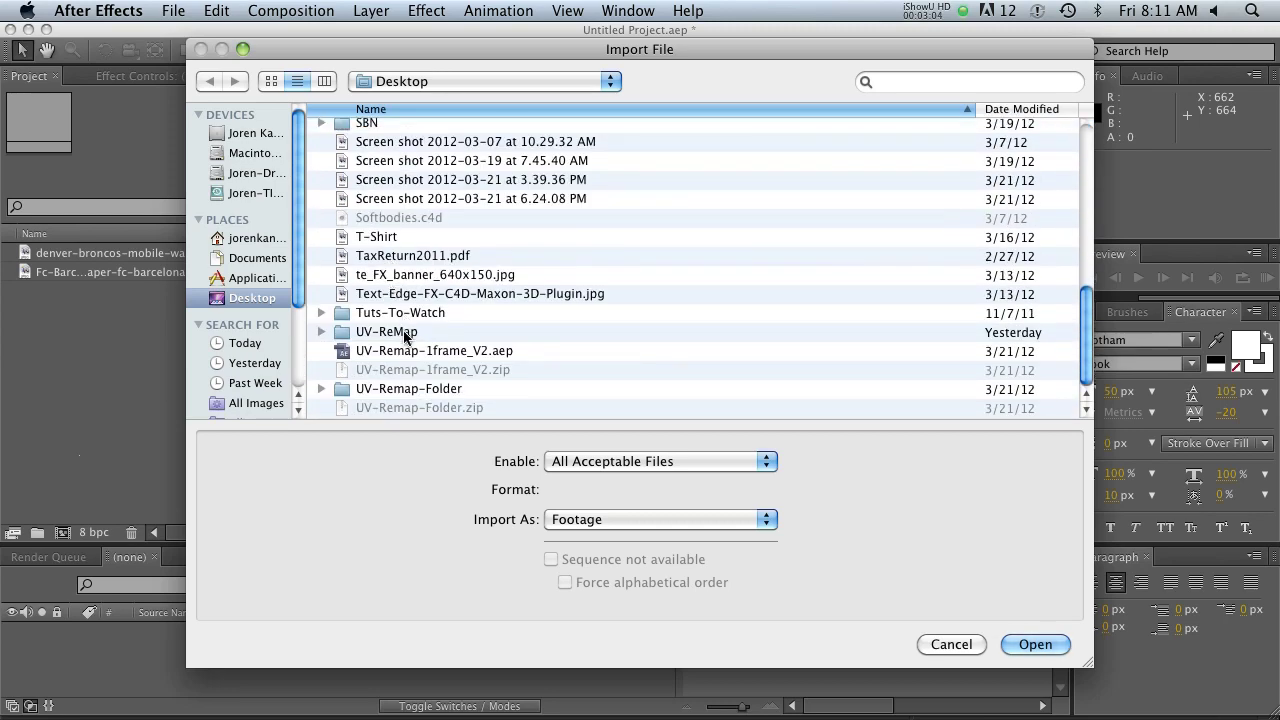
double_click(404, 336)
double_click(384, 166)
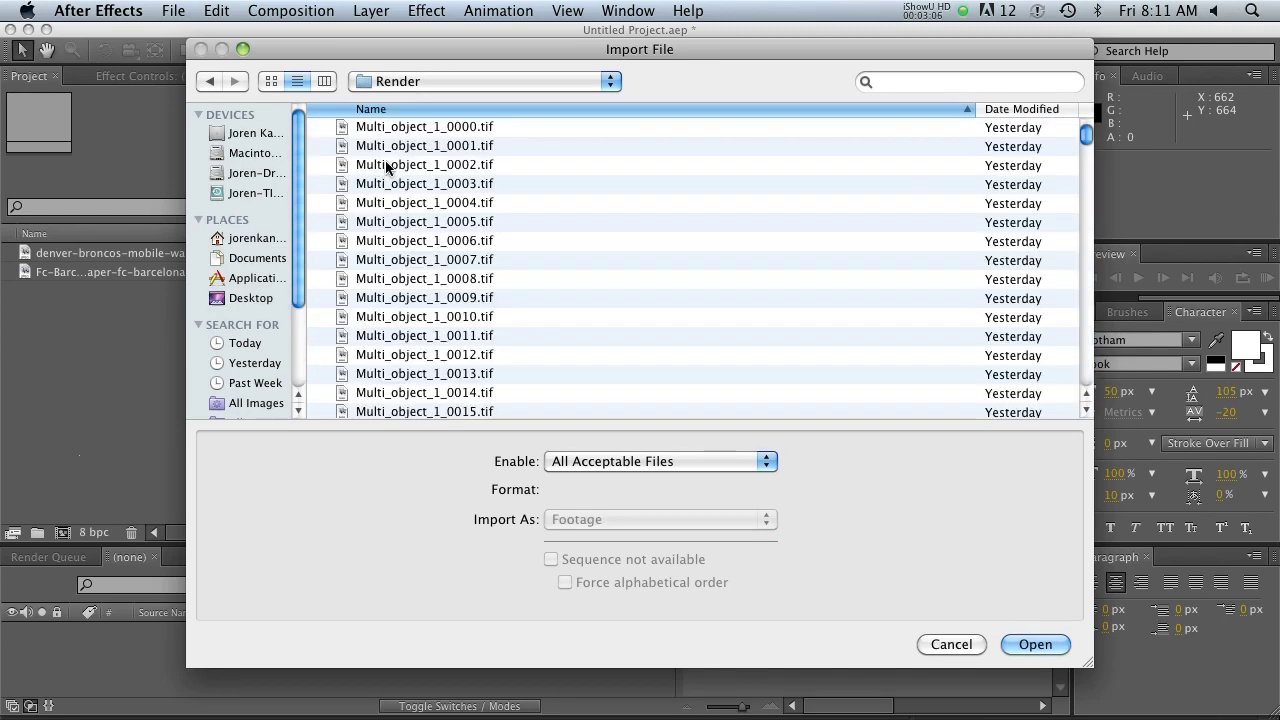
click(460, 127)
drag(1084, 134, 1082, 440)
click(1010, 408)
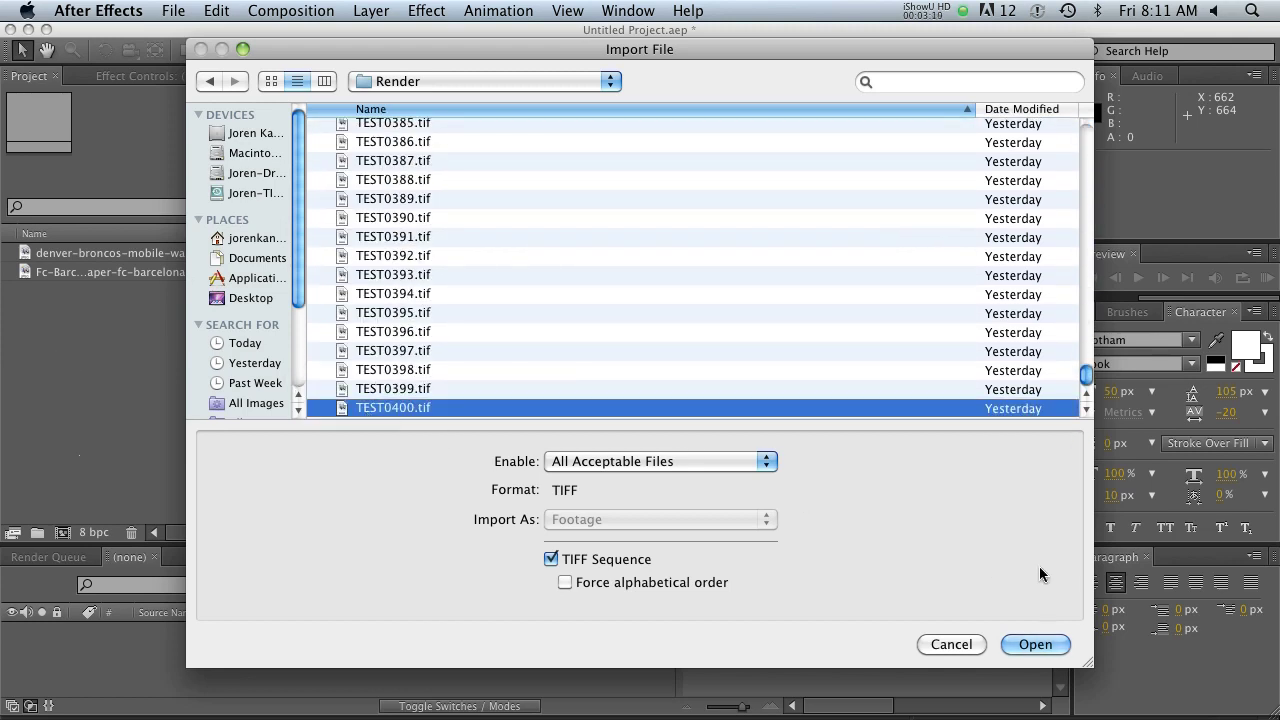
click(1049, 646)
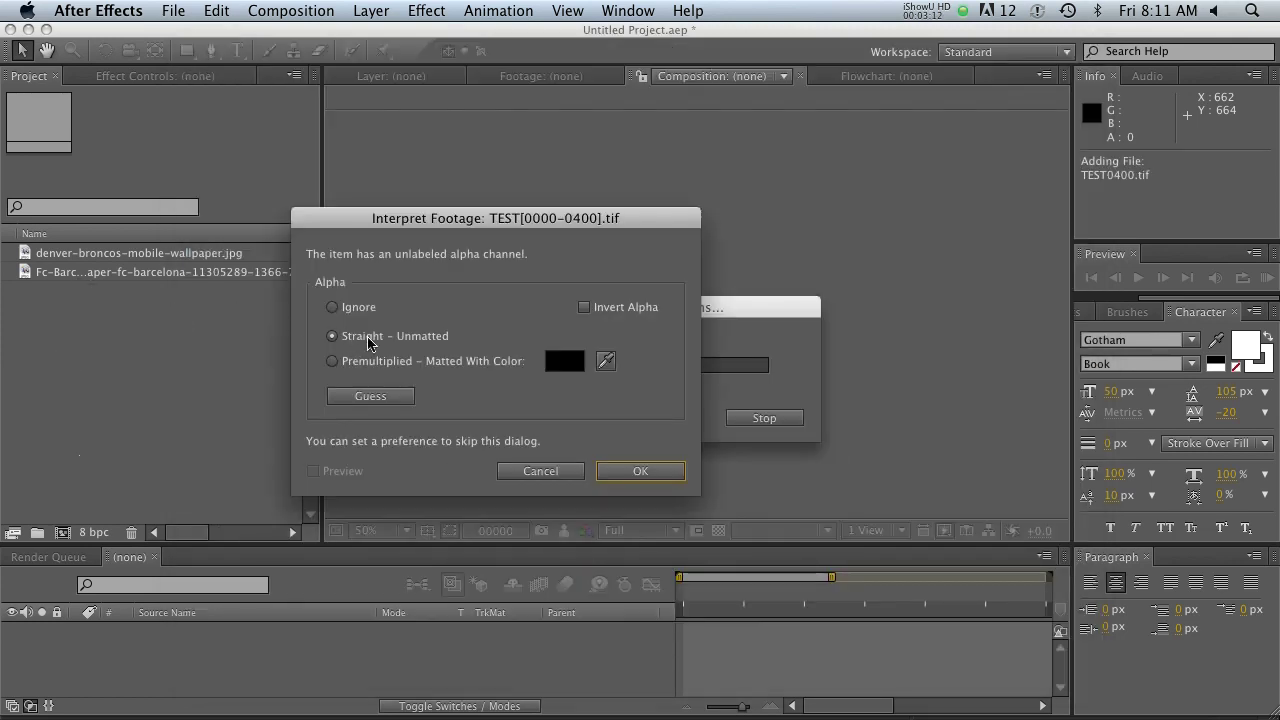
click(640, 471)
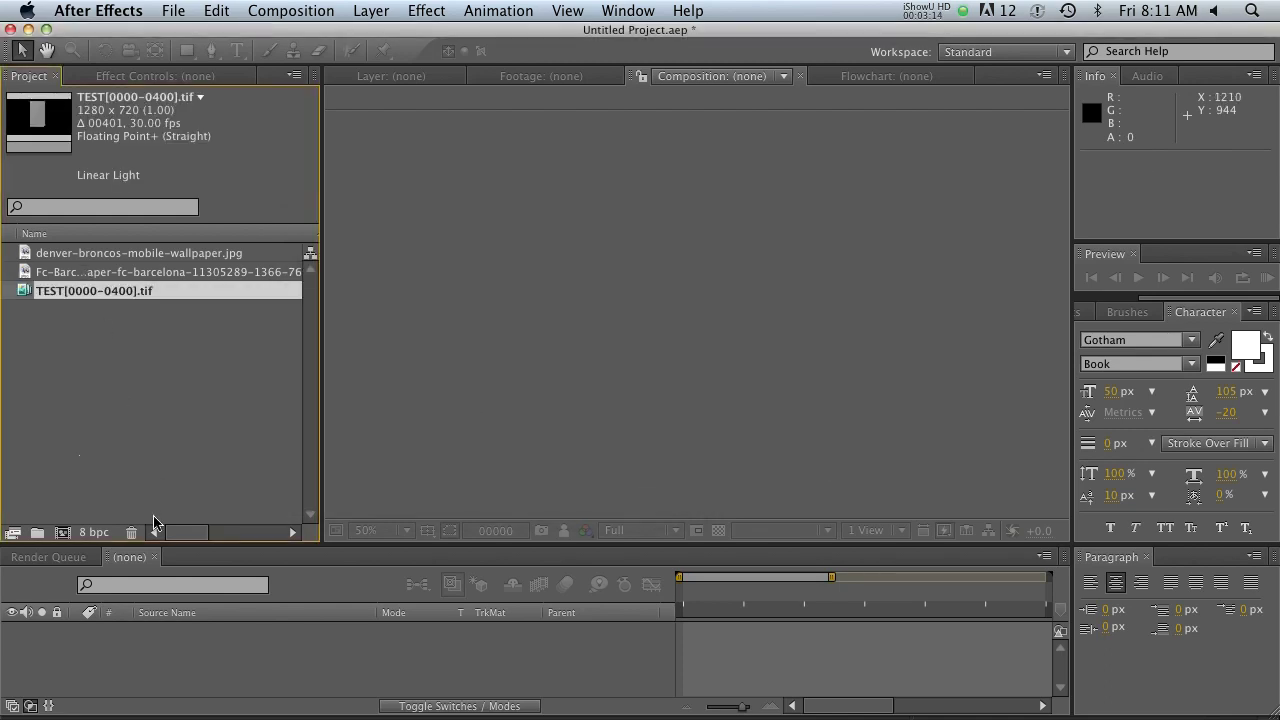
- Create a TEST composition from the footage and view the cloth at frame 205
drag(157, 545, 155, 430)
drag(78, 292, 63, 419)
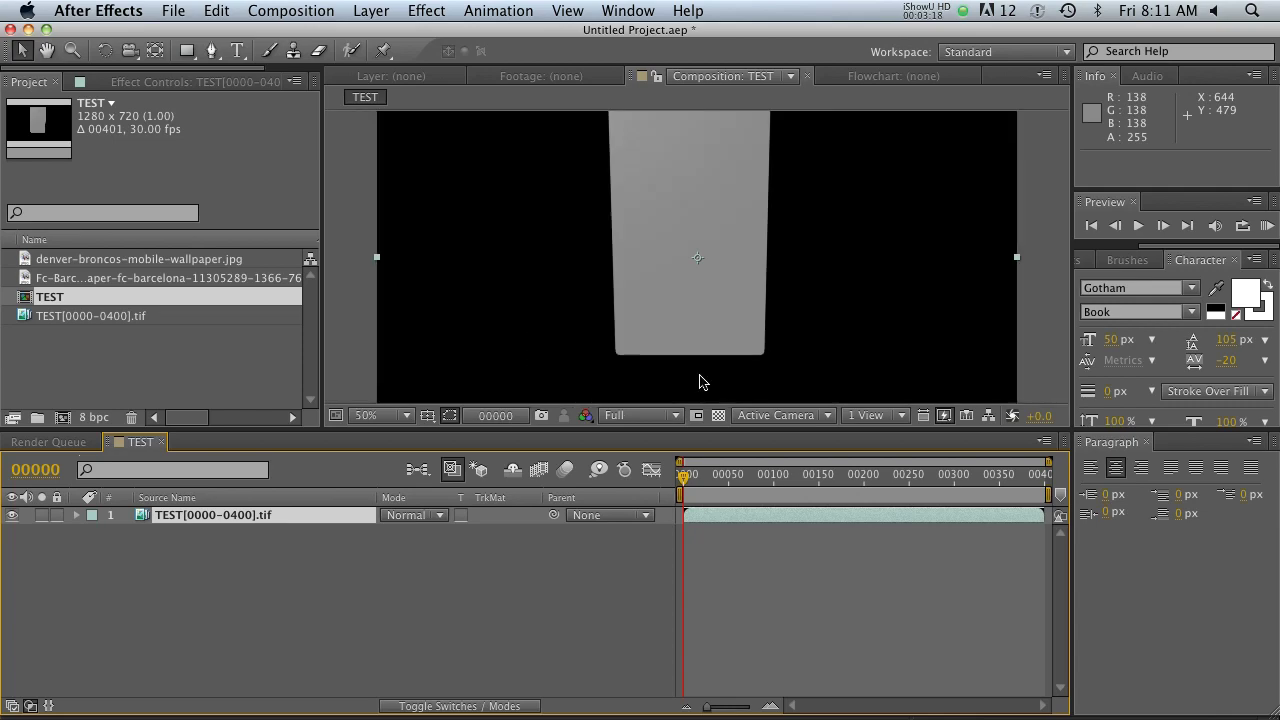
scroll(700, 381, down, 2)
drag(768, 474, 868, 474)
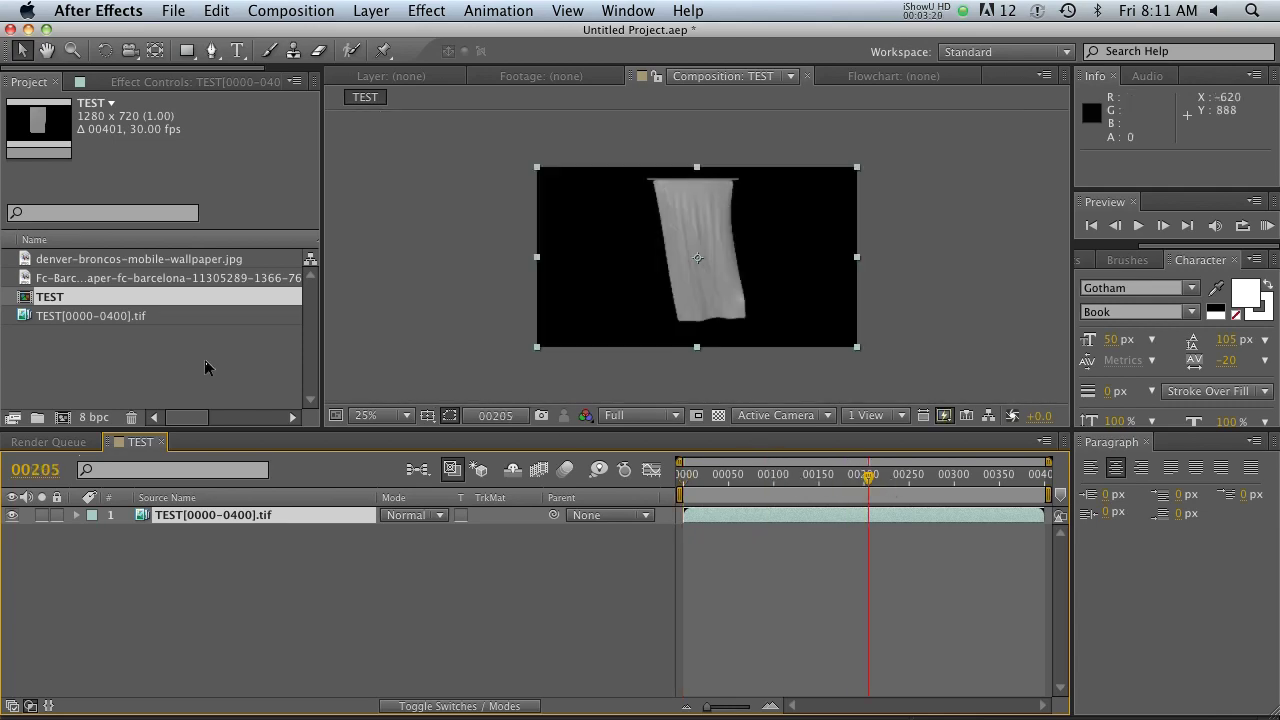
- Begin importing another file through the Project panel's context menu
right_click(153, 358)
mouse_move(200, 429)
click(436, 430)
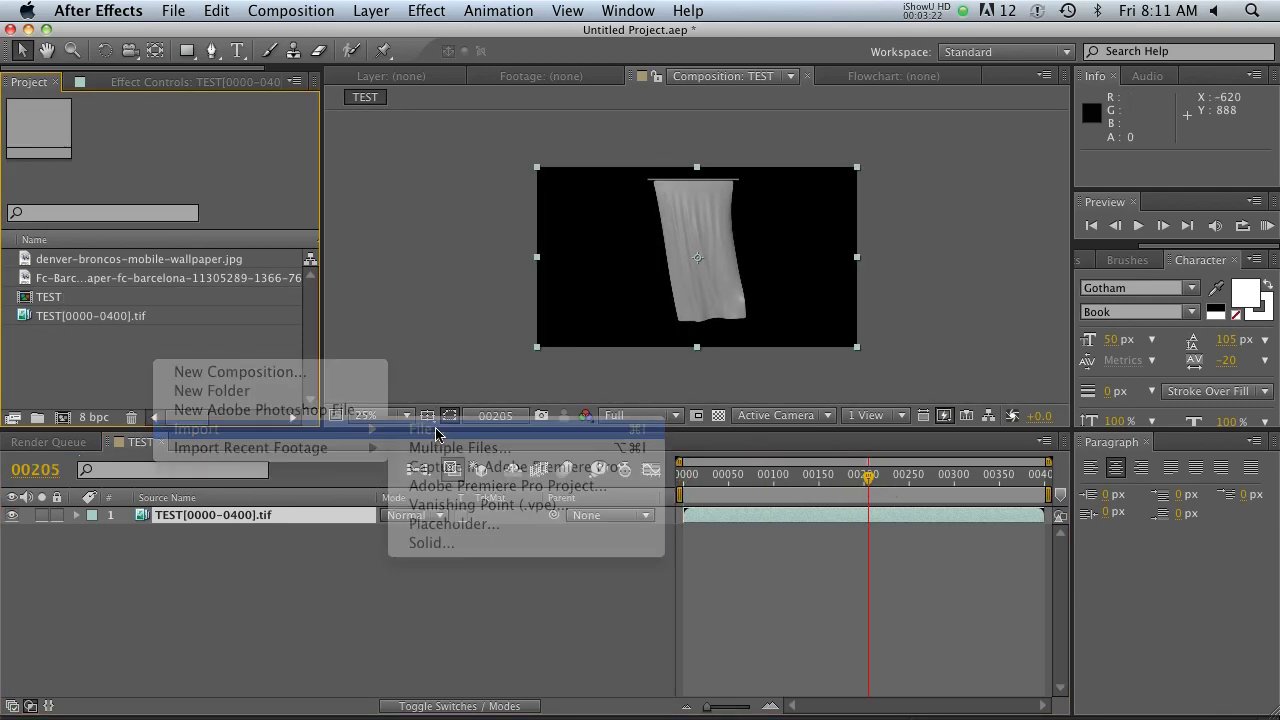
- Import the Multi_uv TIFF sequence and place it above TEST in the timeline
drag(1087, 134, 1088, 215)
scroll(429, 171, up, 3)
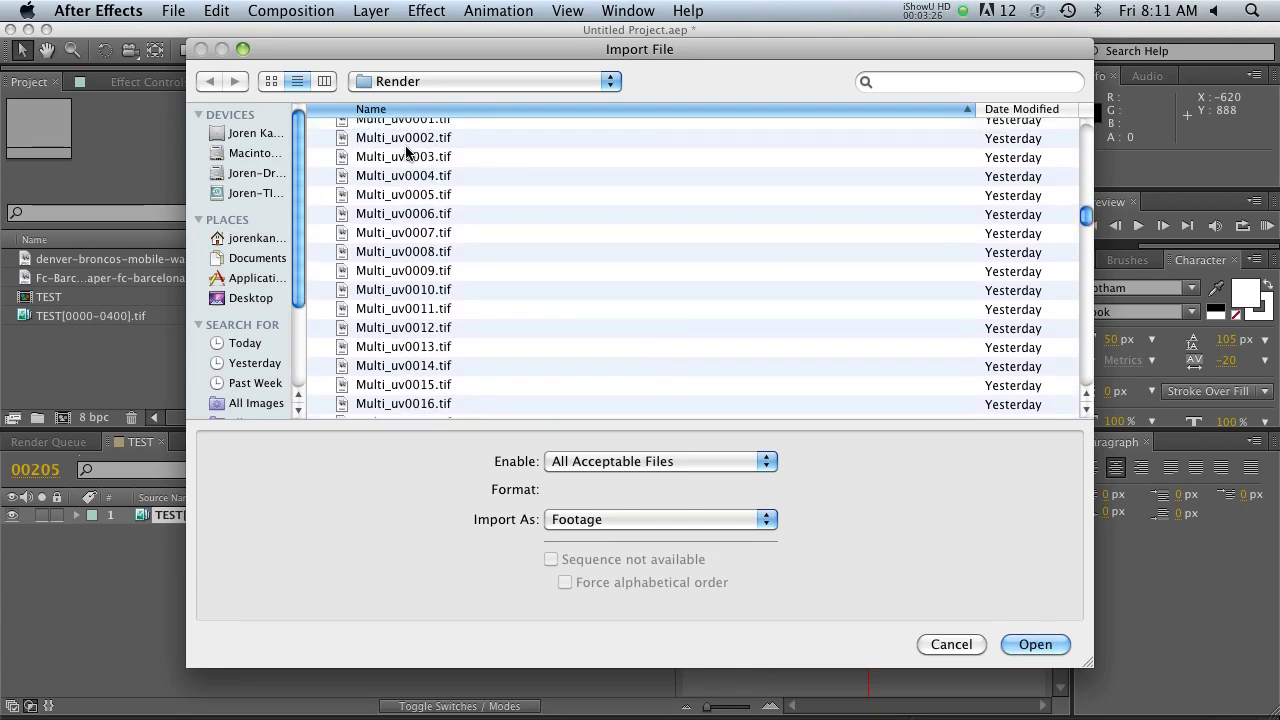
scroll(417, 160, up, 1)
click(428, 127)
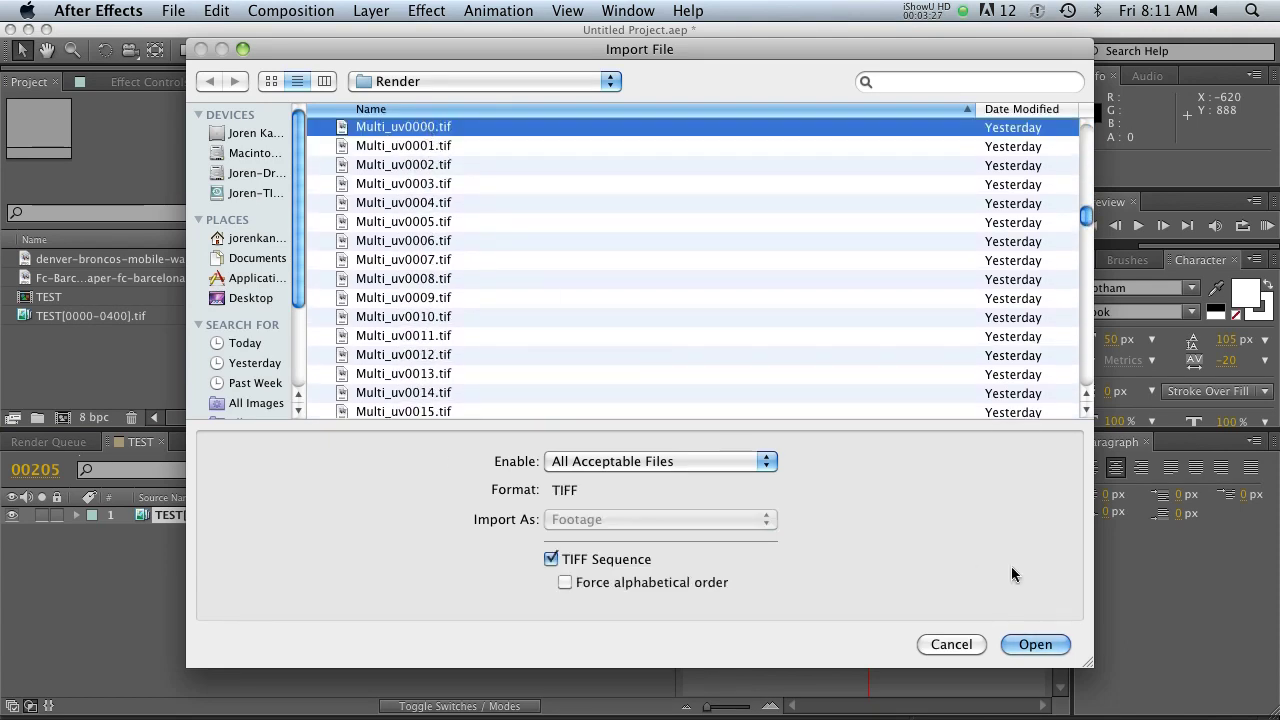
click(1036, 644)
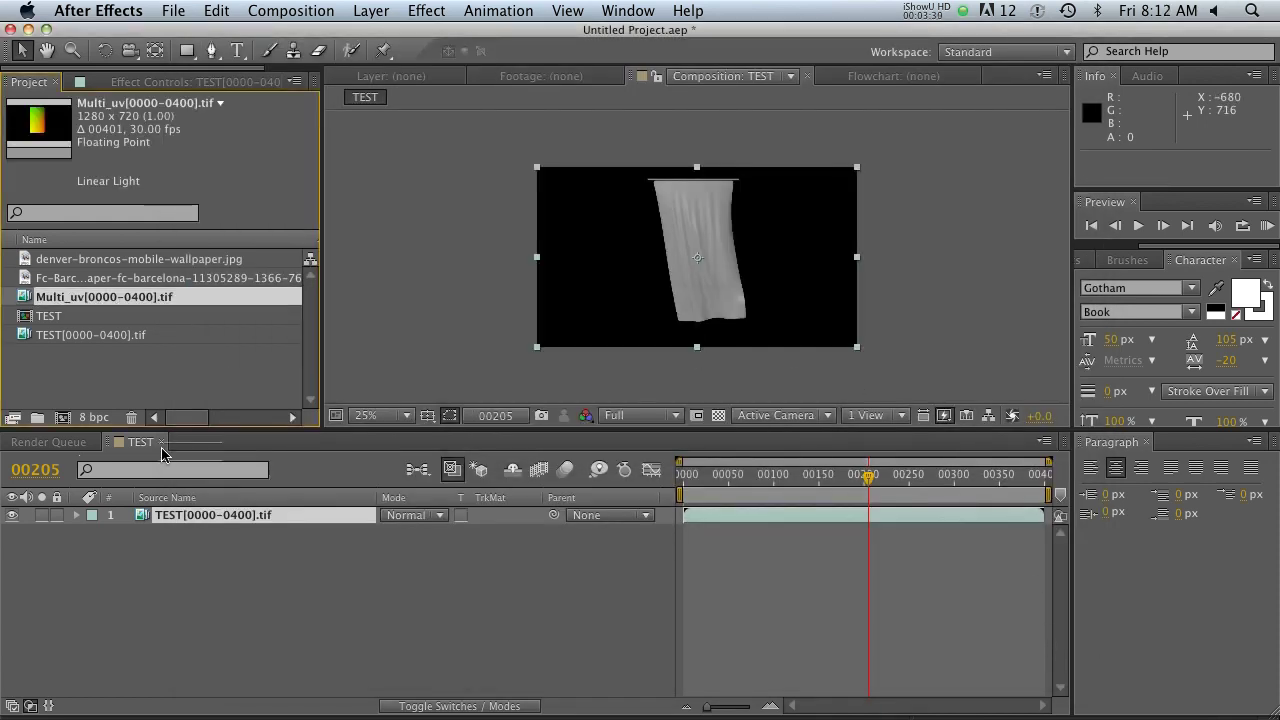
drag(162, 453, 192, 516)
- Preview the UV gradient between frames 174 and 312 at 50% zoom, then deselect layers
click(886, 476)
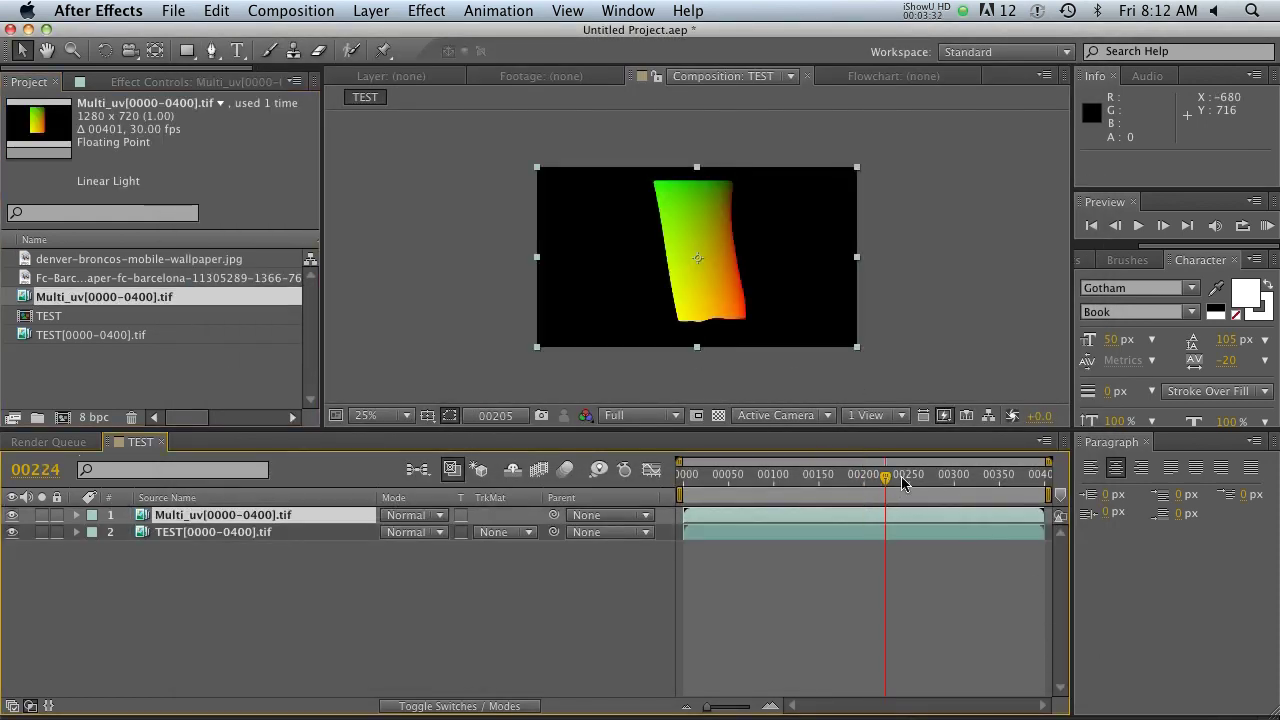
drag(901, 483, 965, 480)
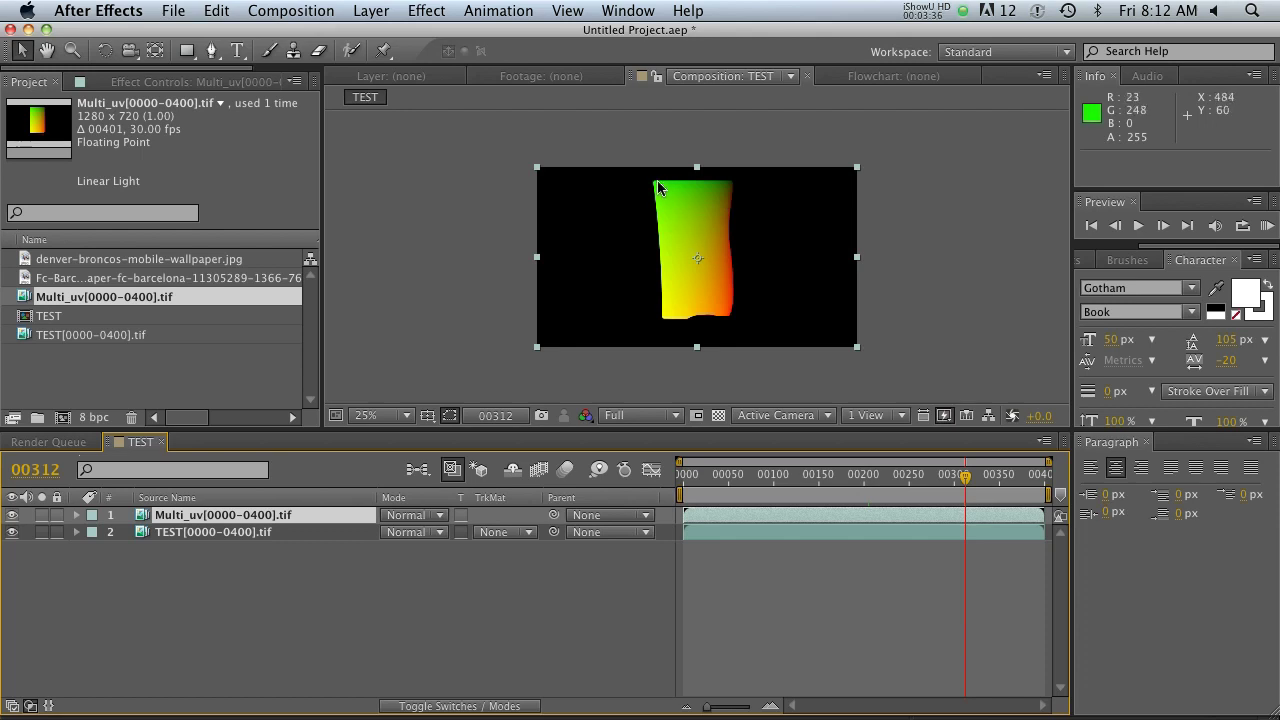
click(978, 476)
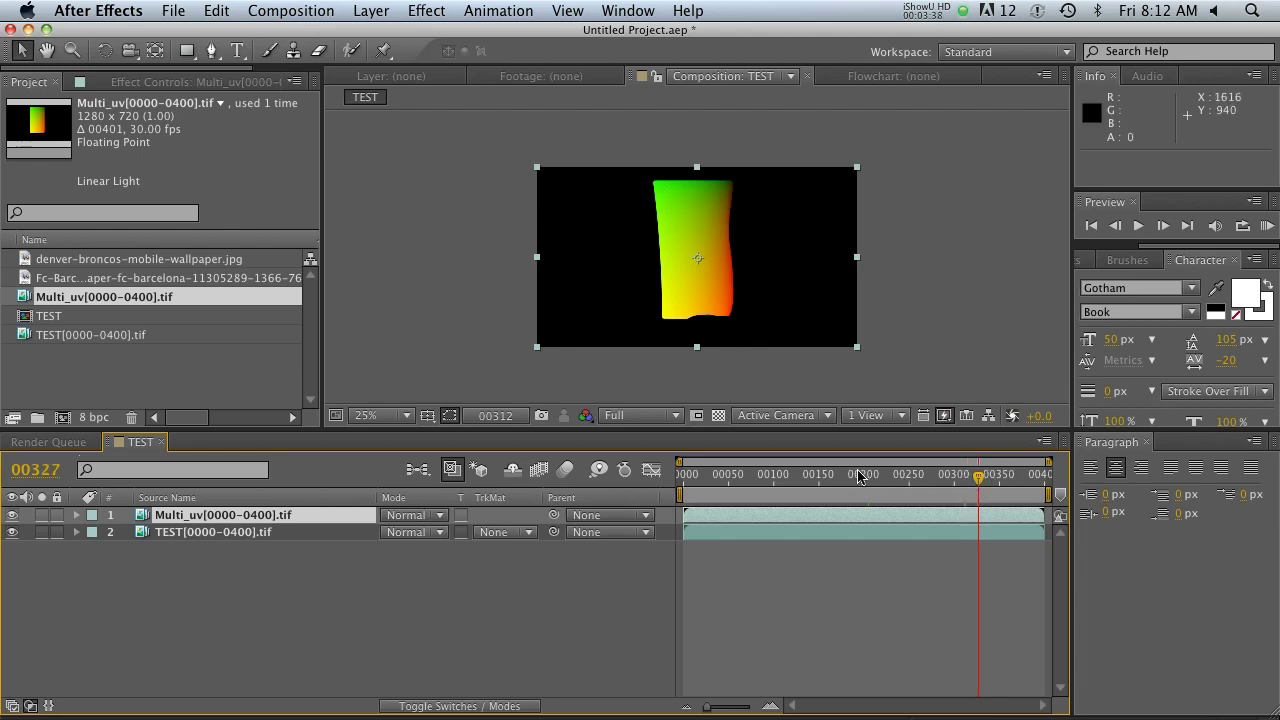
click(841, 476)
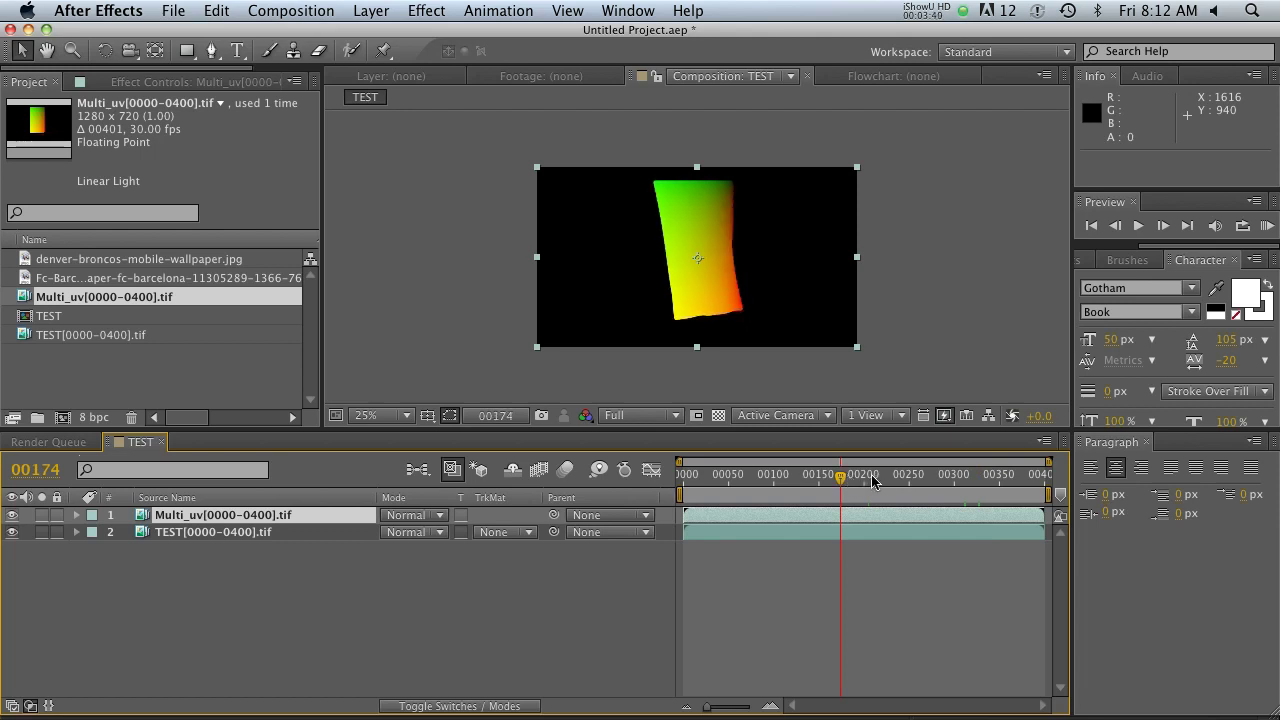
key(period)
key(period)
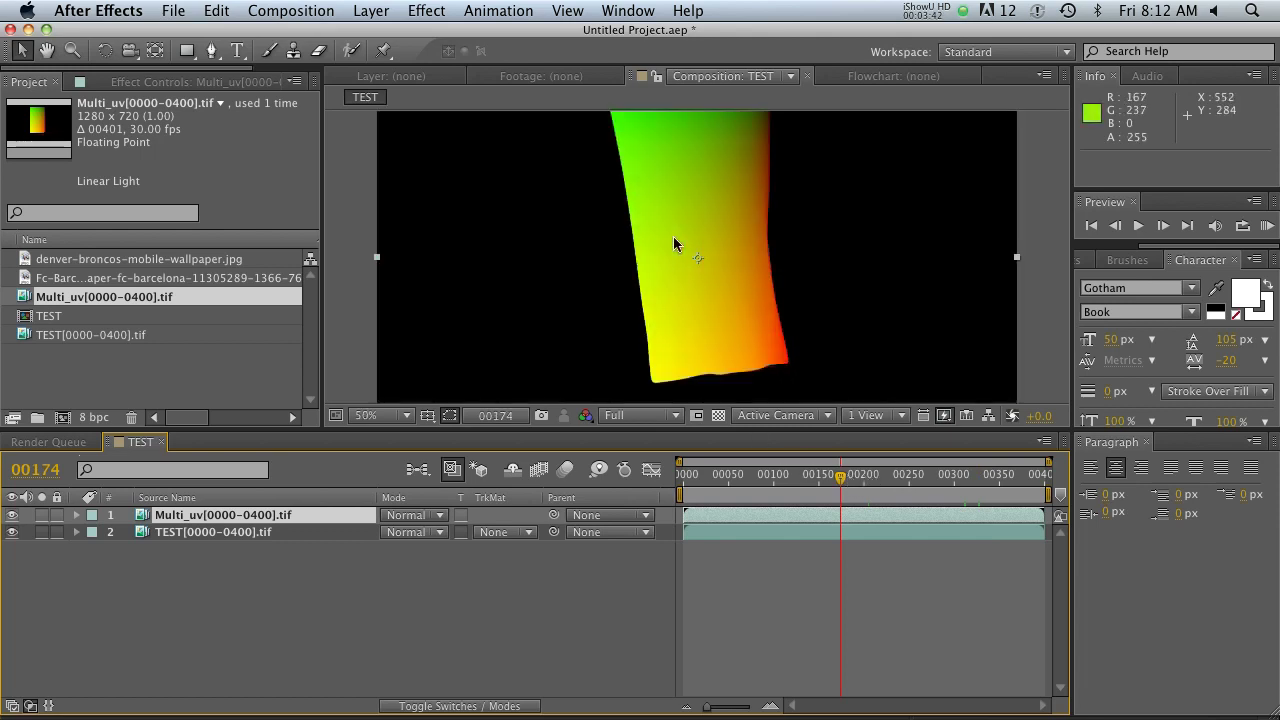
scroll(700, 235, up, 1)
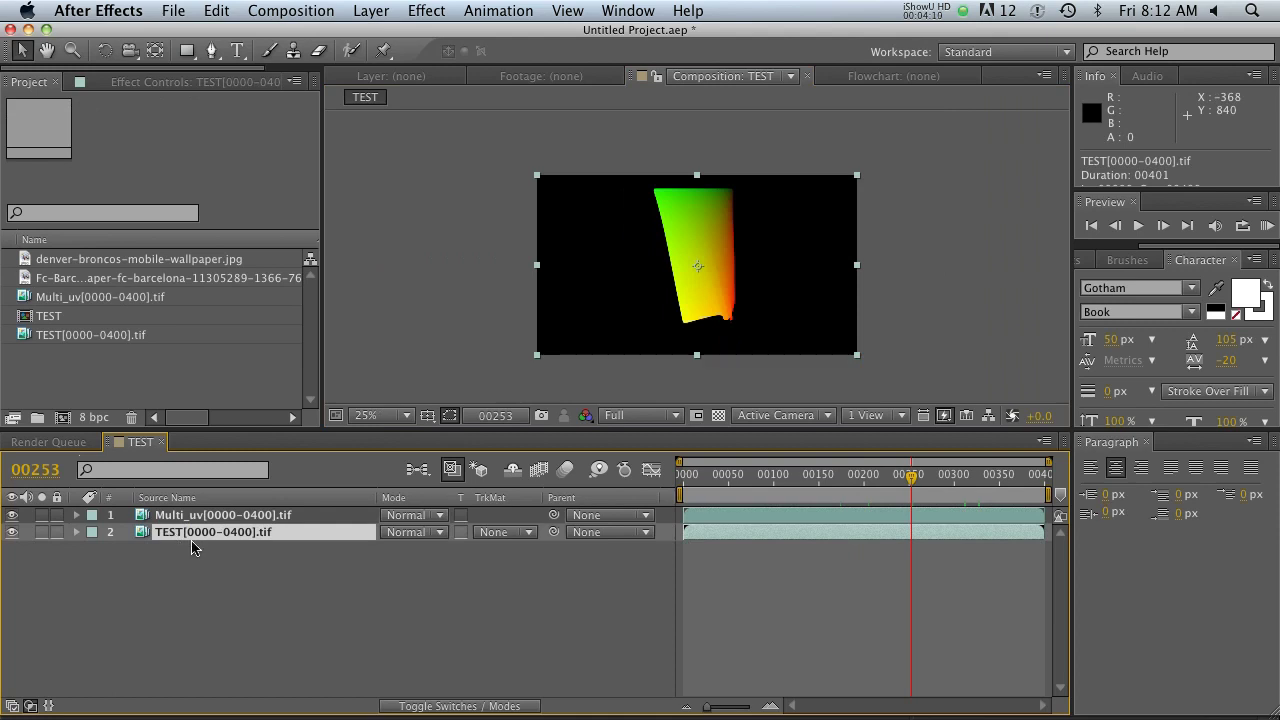
click(205, 557)
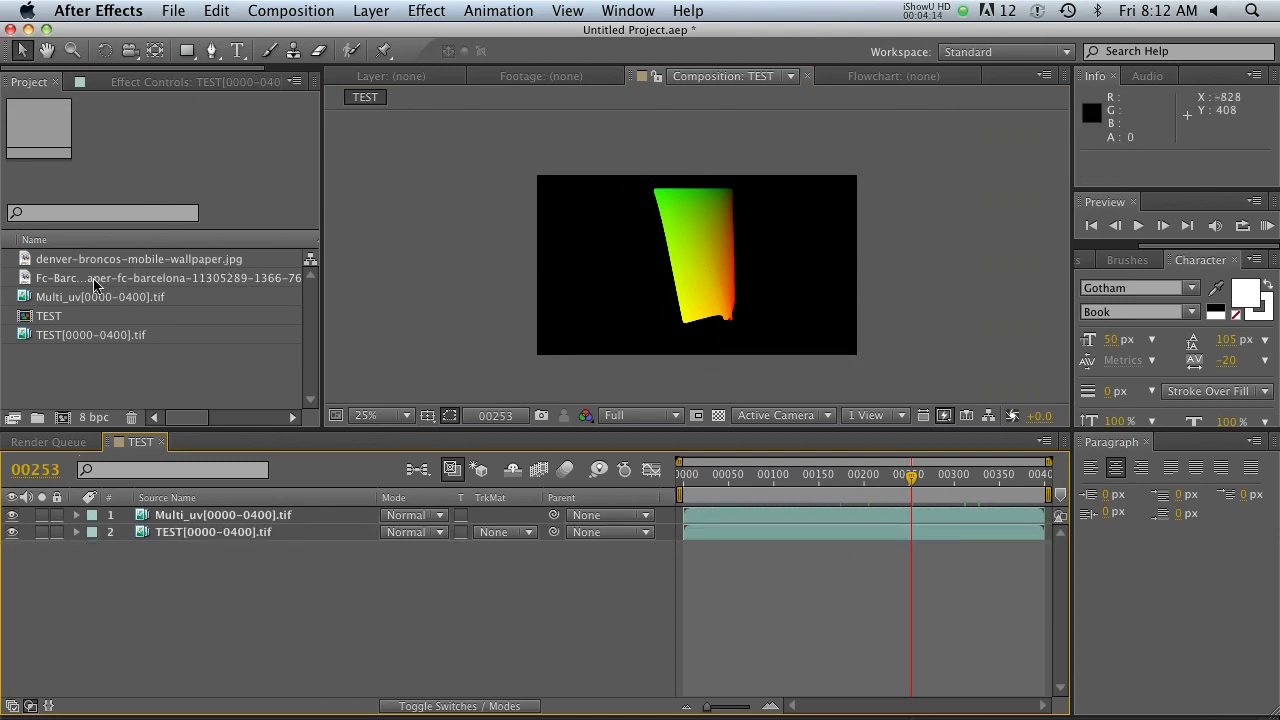
- Put the Fc-Barcelona wallpaper on top of TEST, scale it to 96%, and hide it
drag(93, 285, 165, 490)
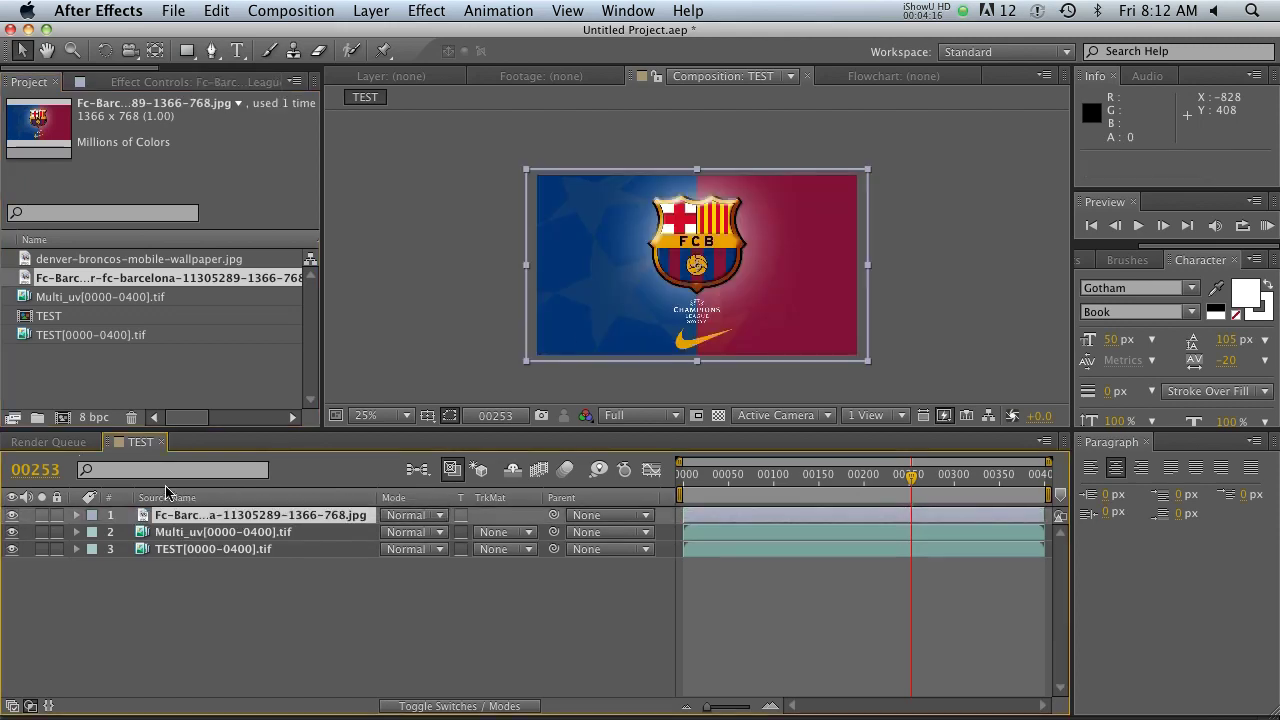
drag(868, 266, 857, 266)
scroll(703, 270, up, 1)
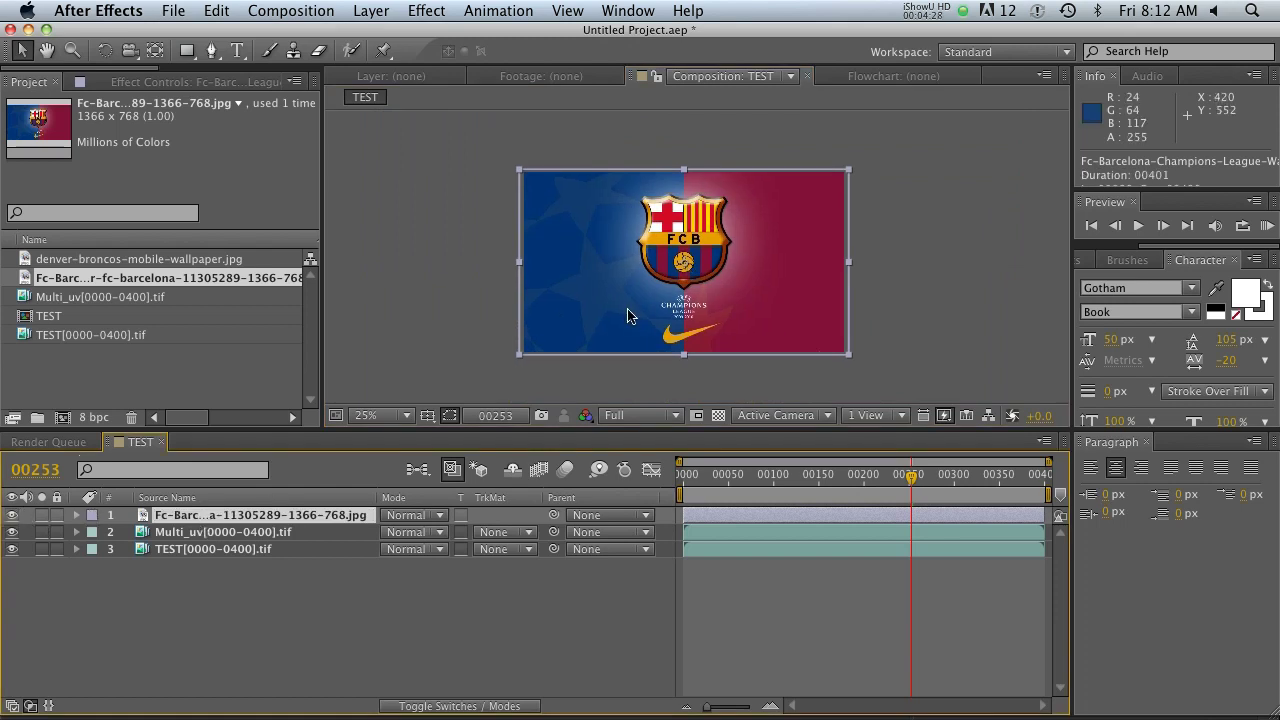
scroll(630, 295, up, 2)
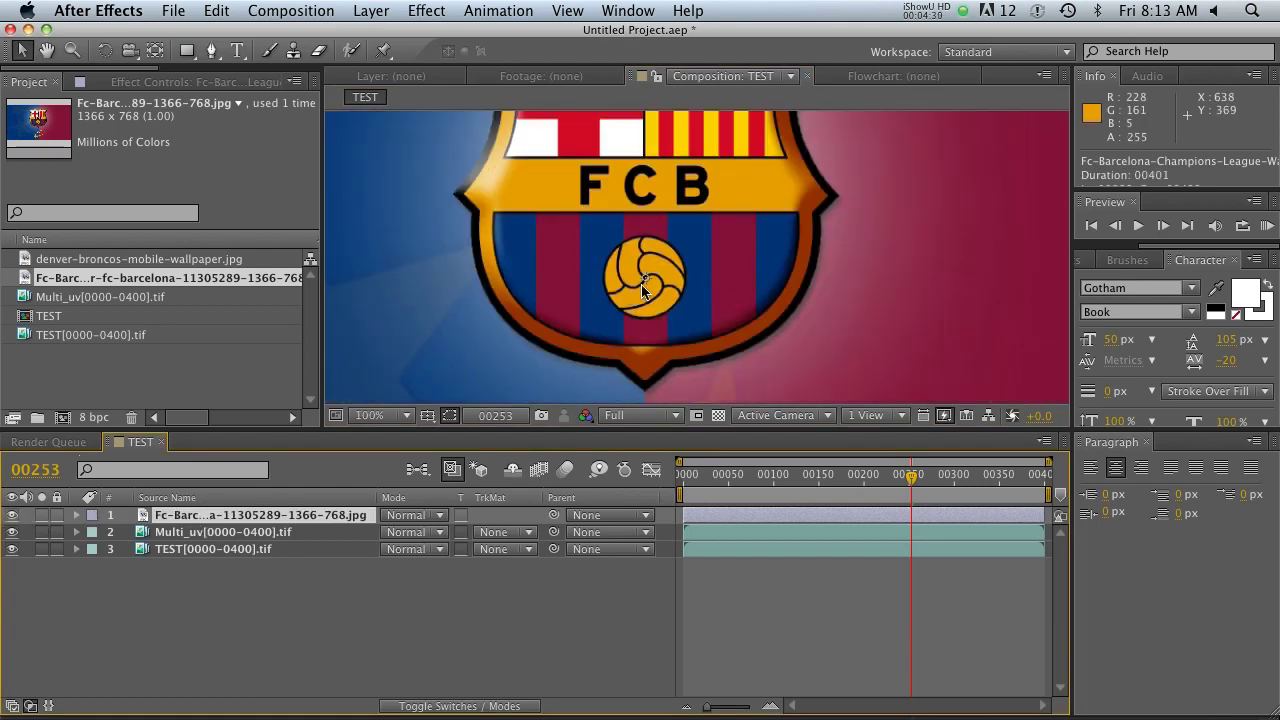
scroll(630, 295, down, 2)
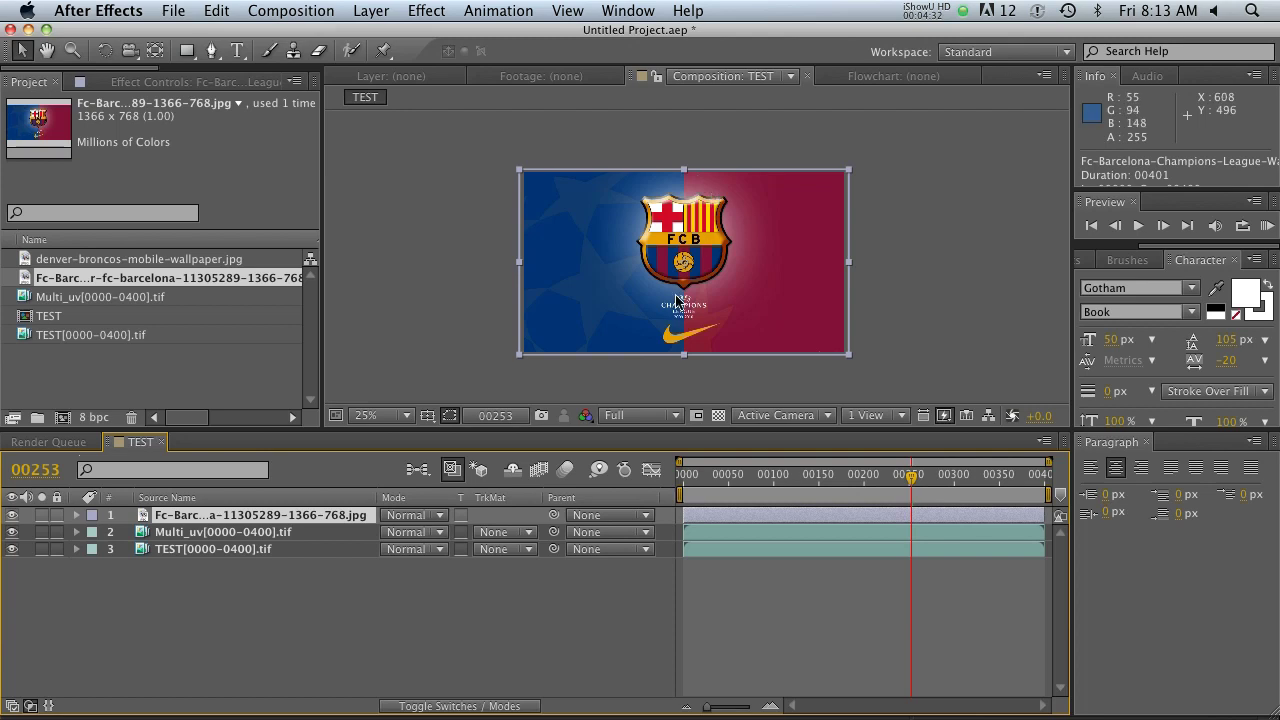
click(13, 515)
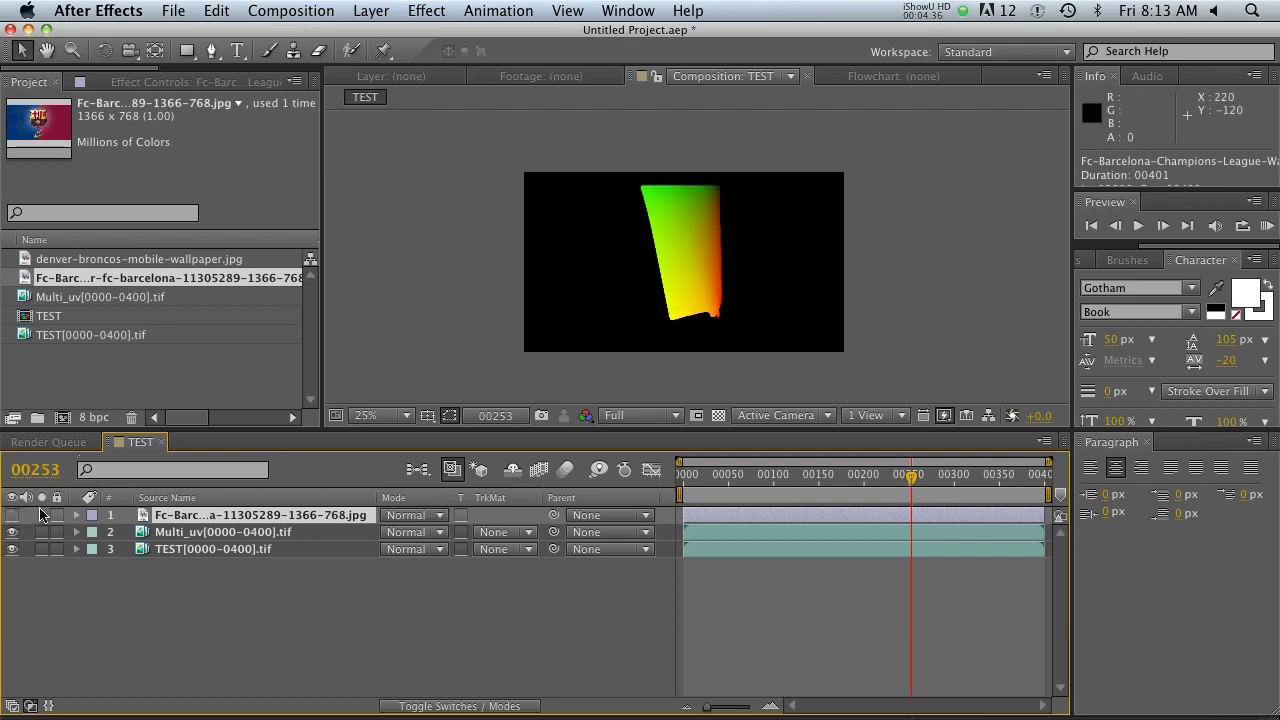
click(174, 535)
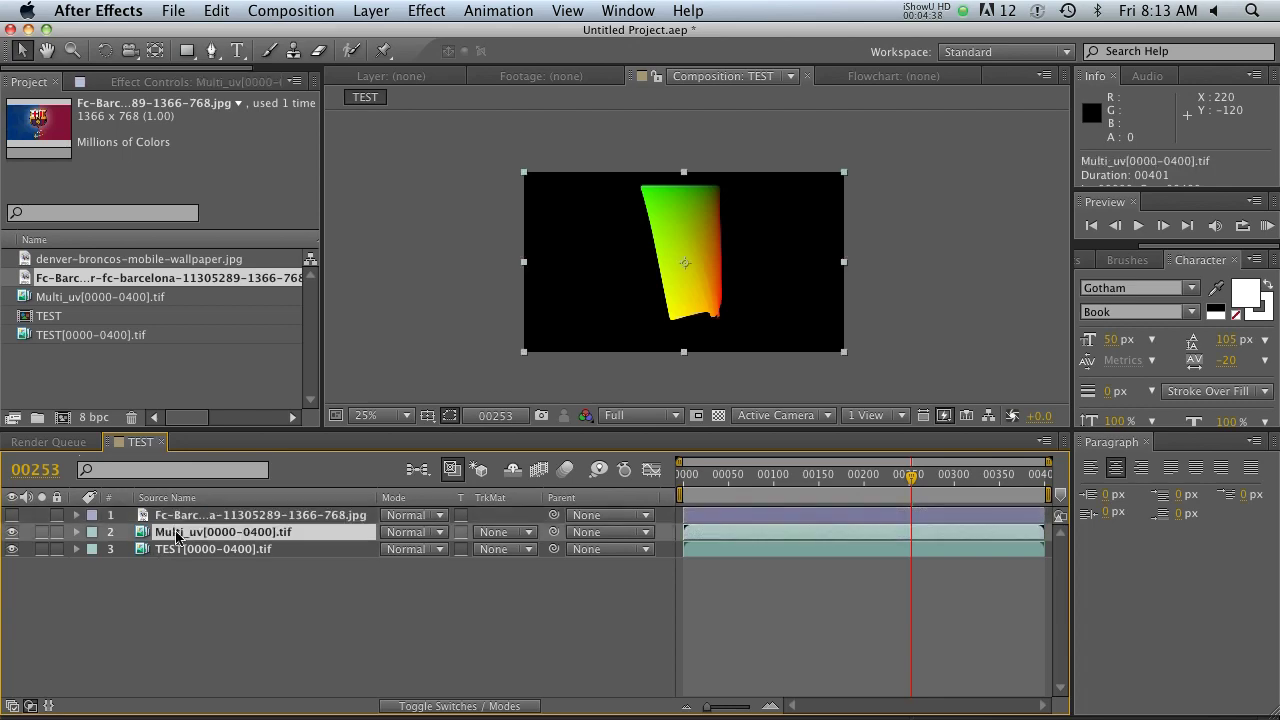
click(421, 14)
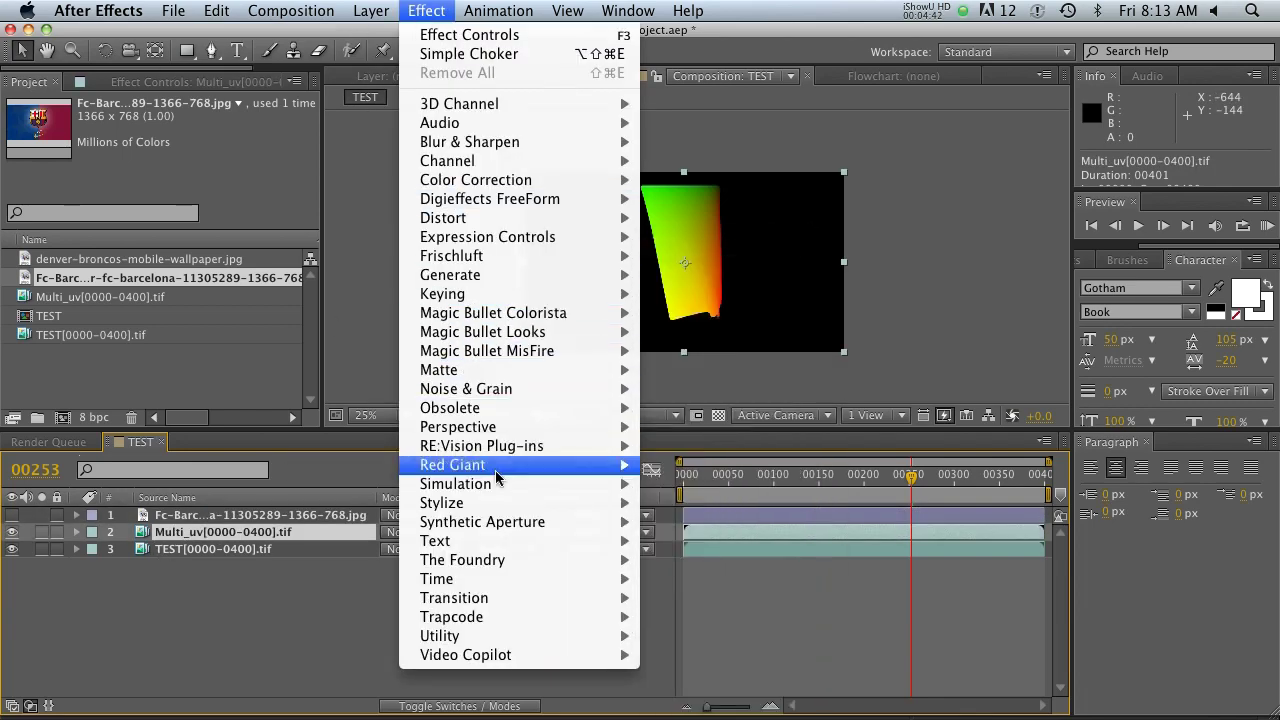
mouse_move(512, 452)
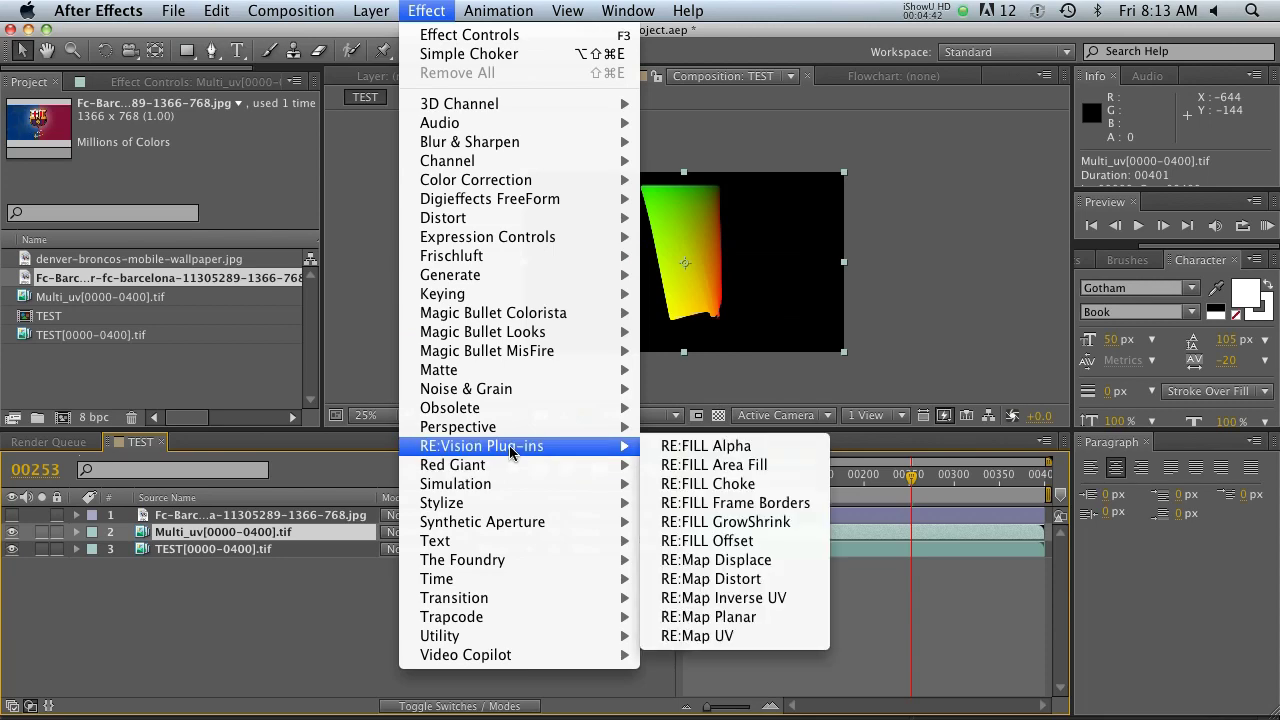
click(718, 643)
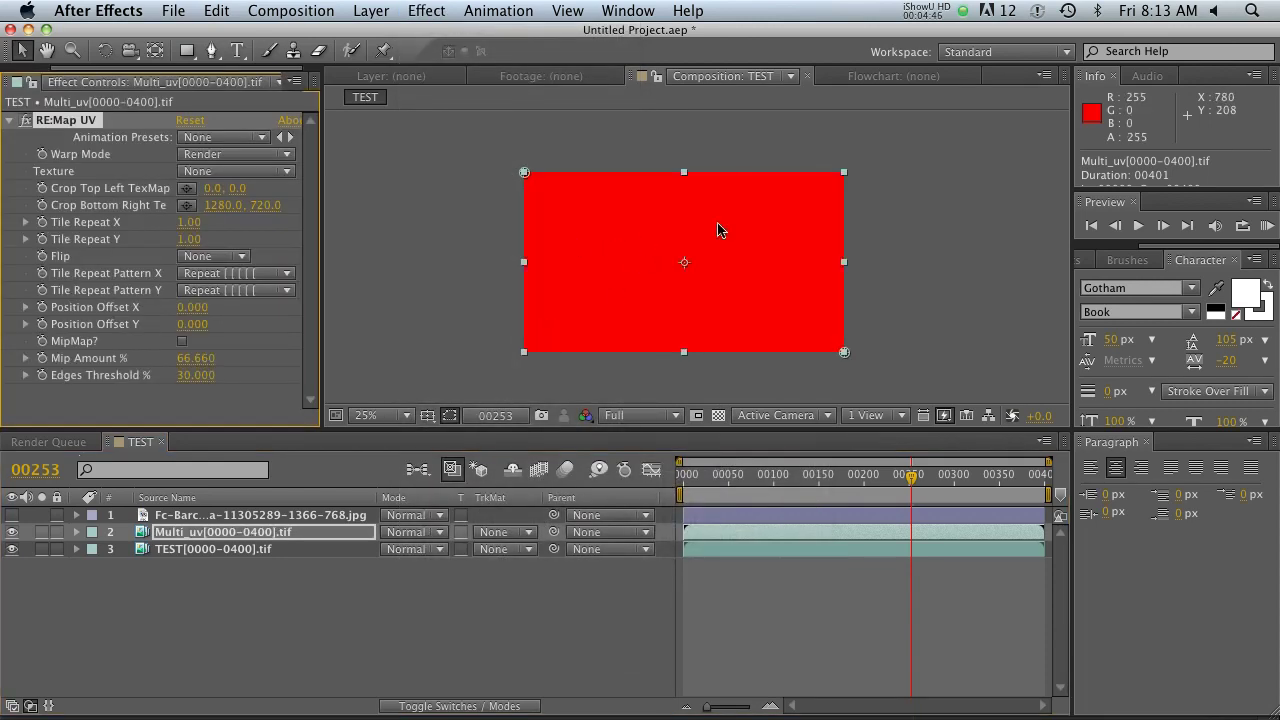
click(211, 172)
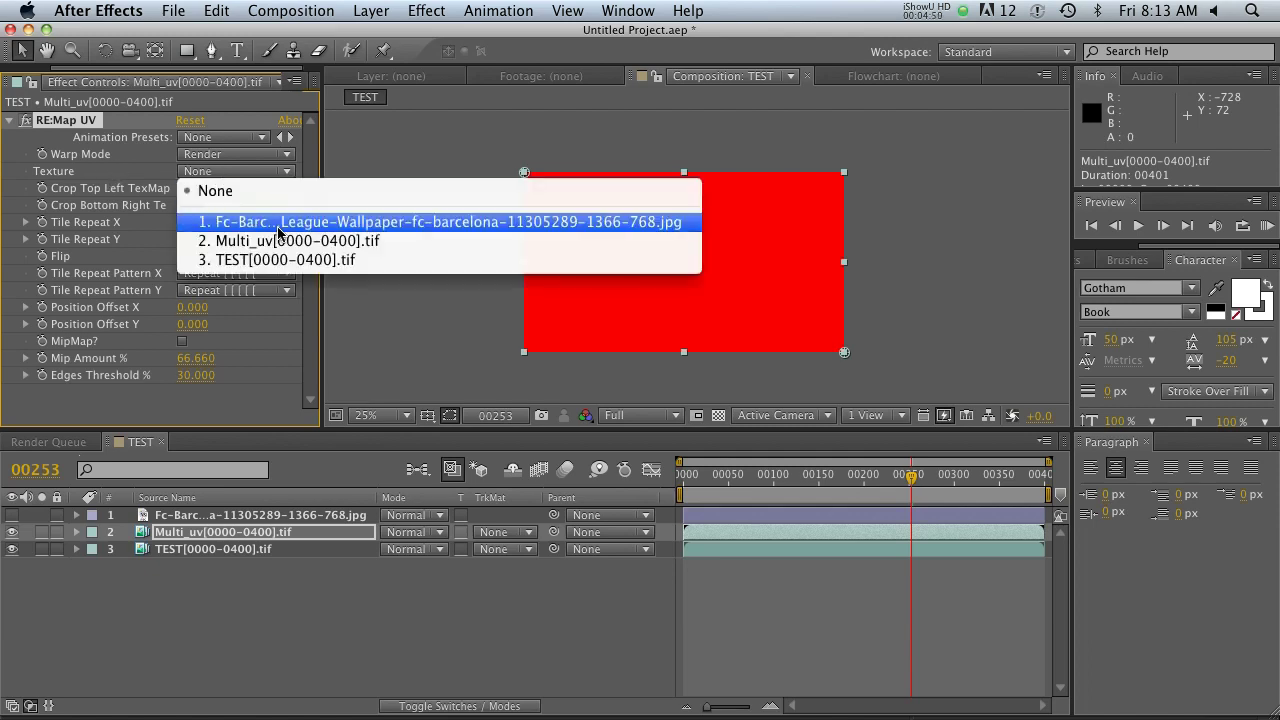
click(283, 222)
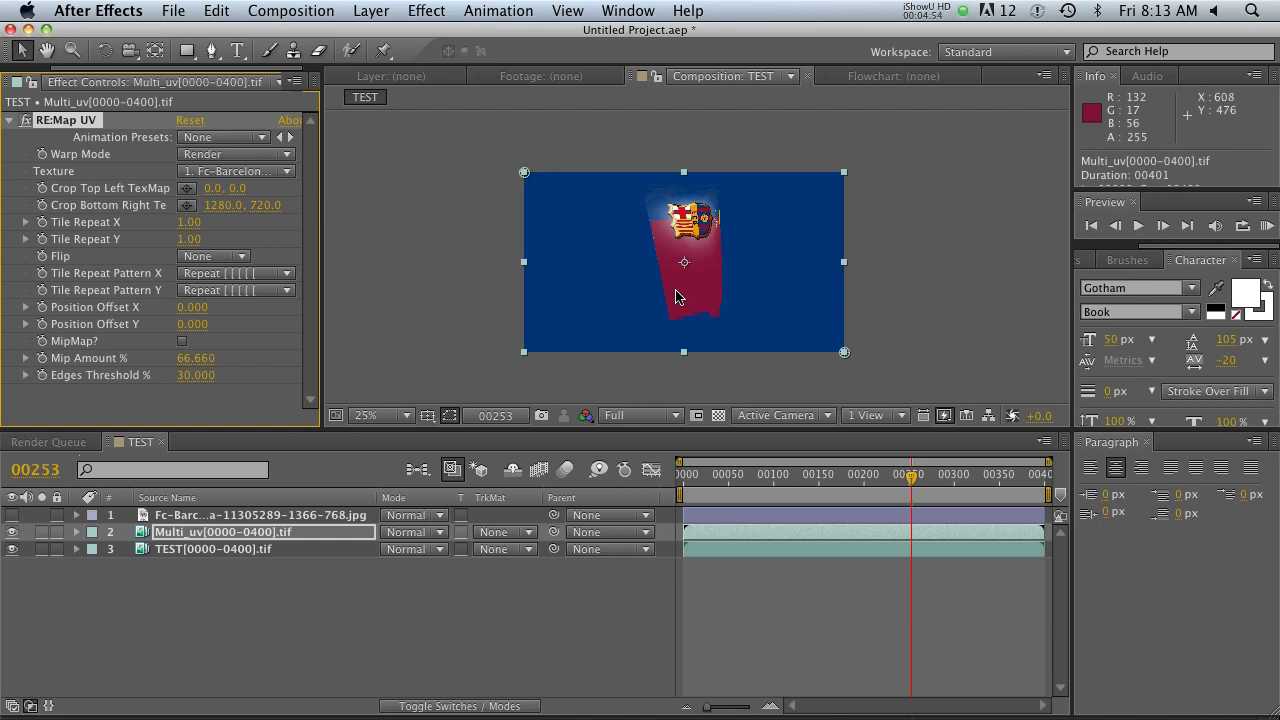
scroll(676, 296, up, 2)
scroll(654, 271, down, 1)
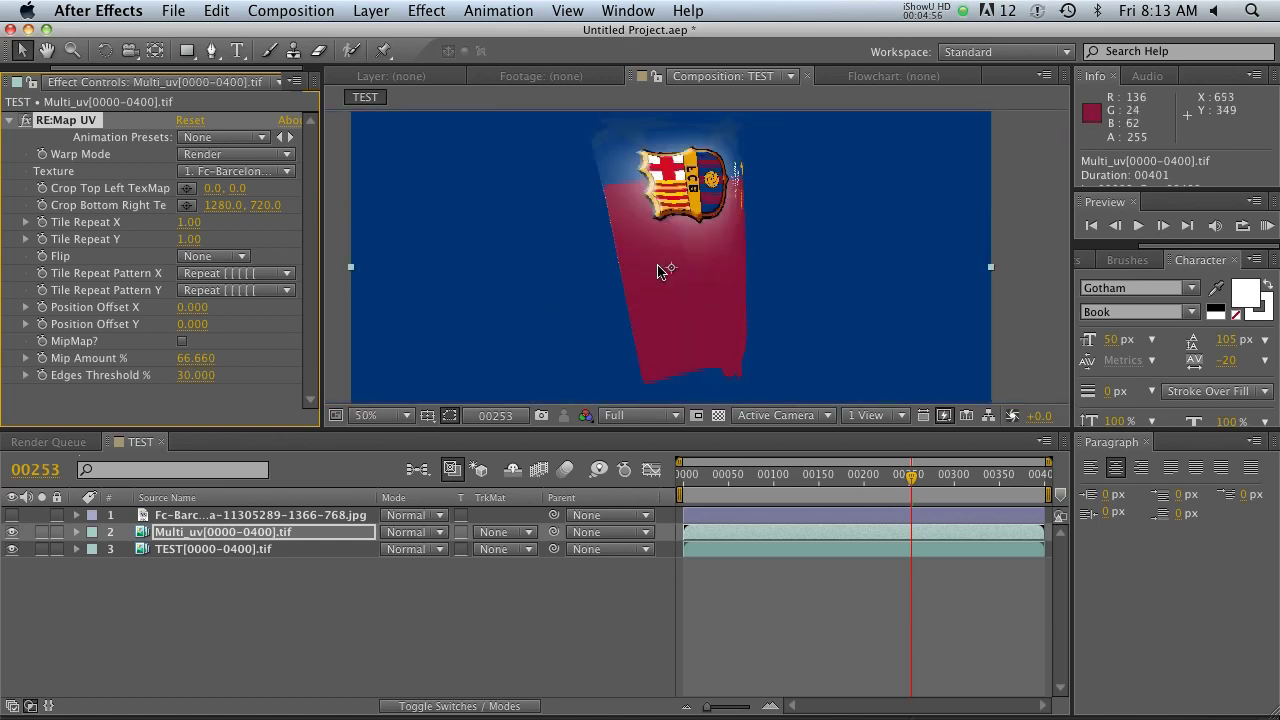
scroll(658, 266, down, 1)
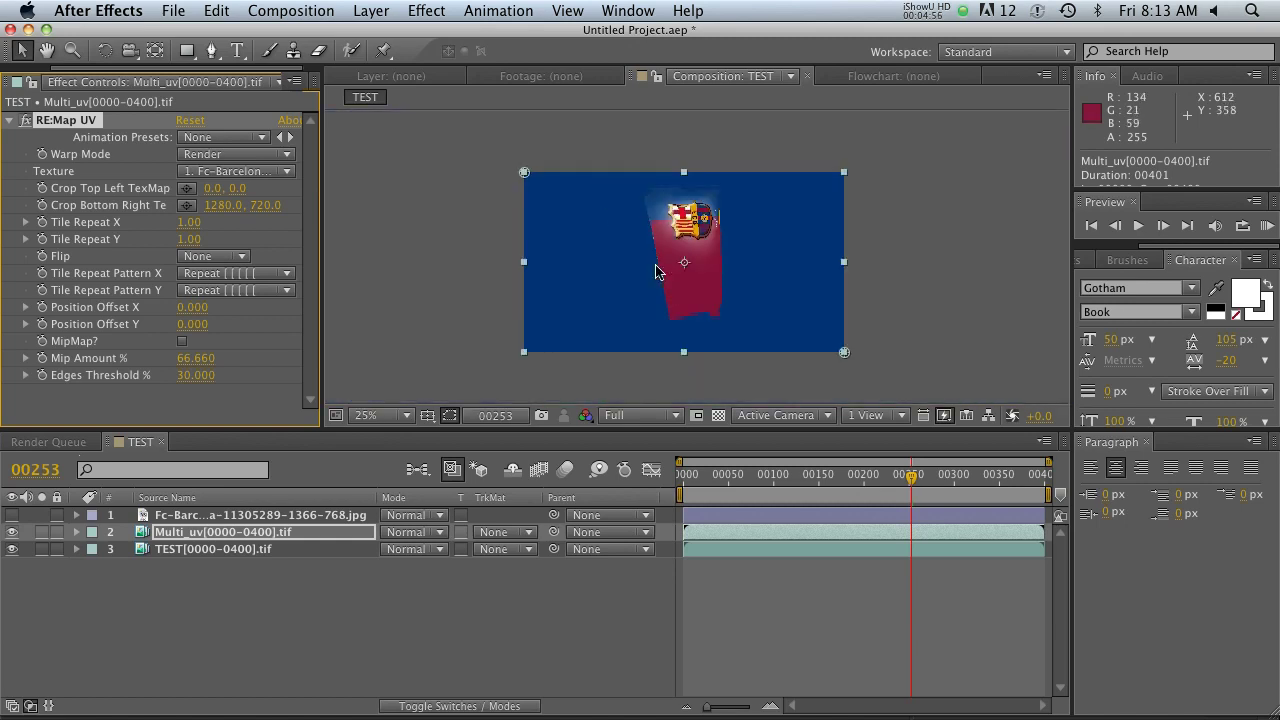
click(199, 535)
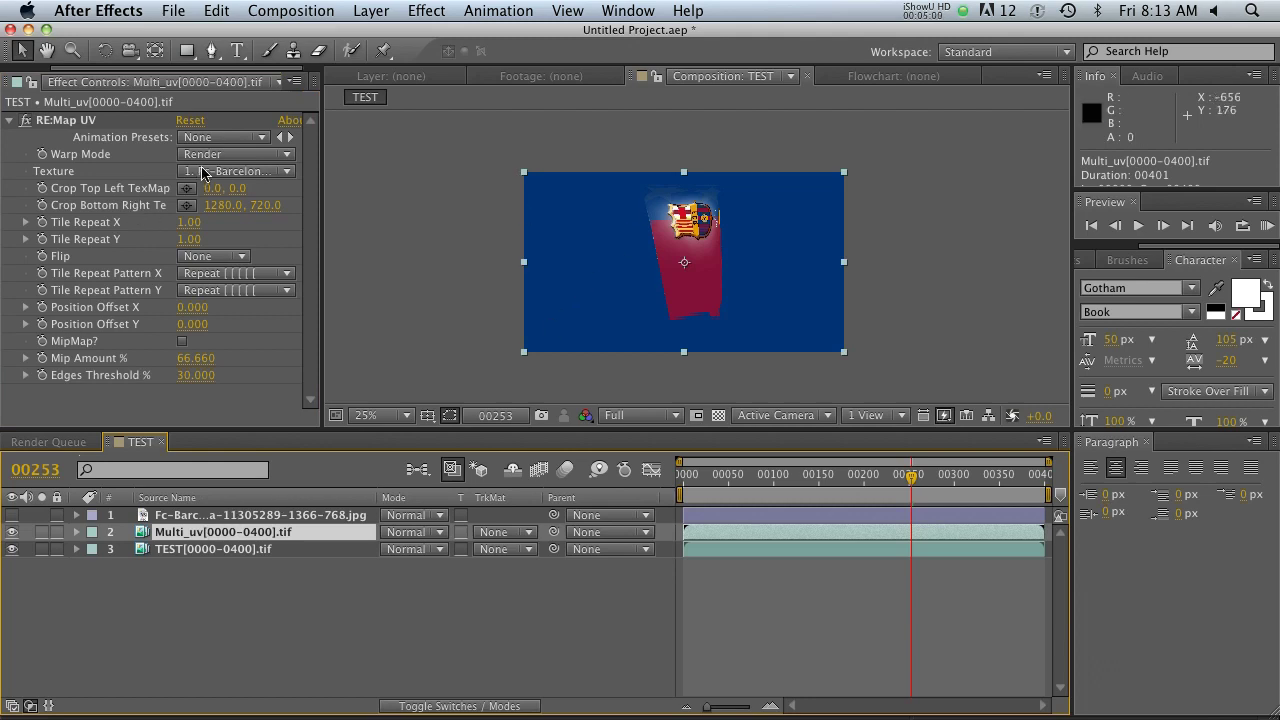
click(212, 258)
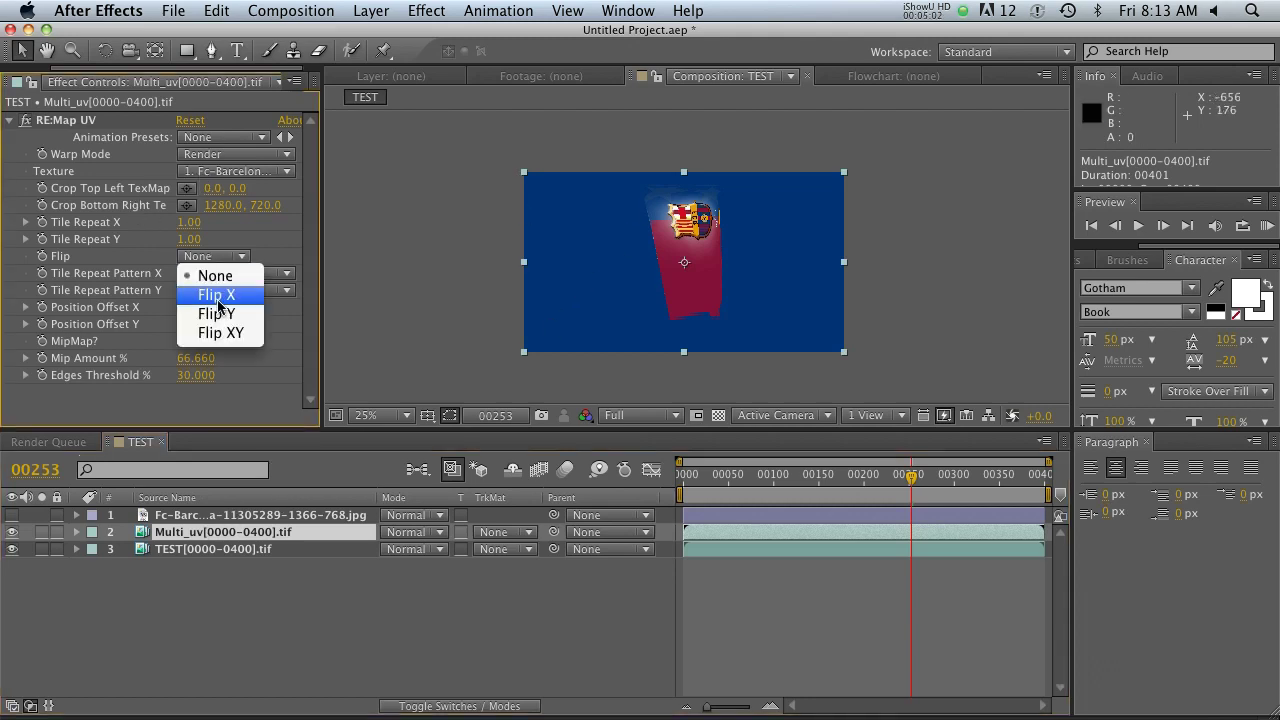
click(217, 295)
click(215, 258)
click(217, 313)
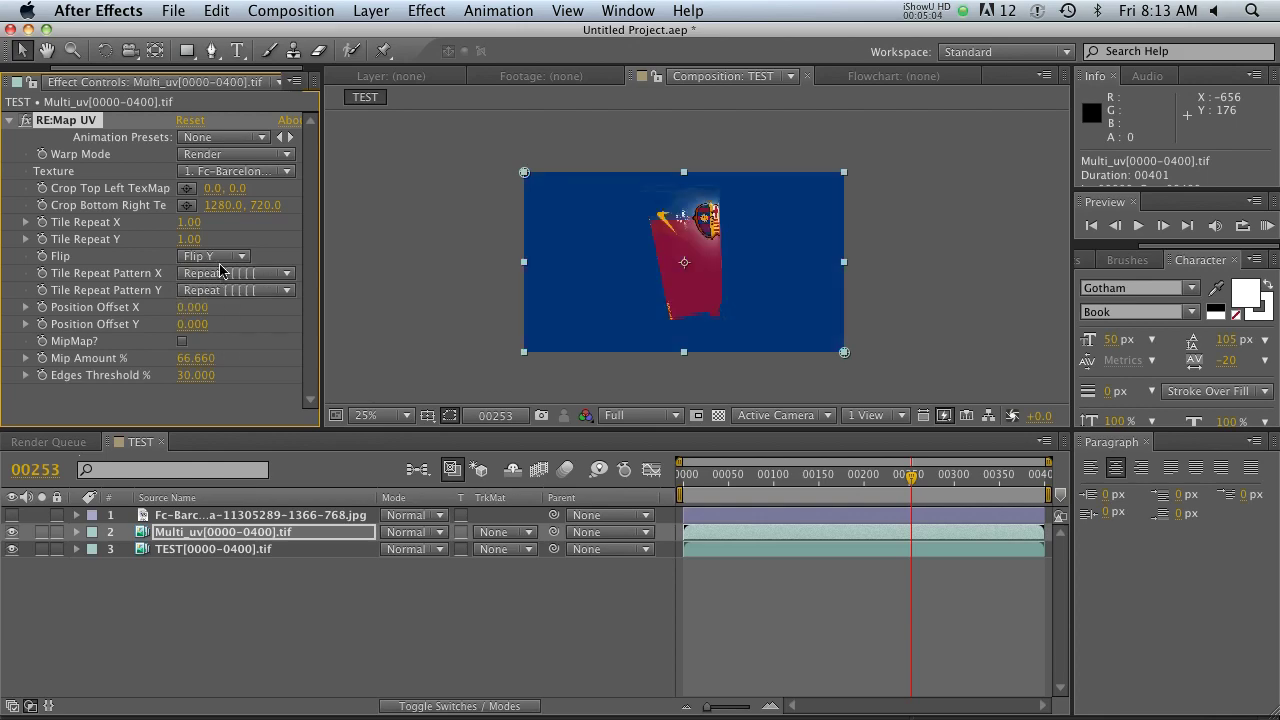
click(222, 258)
click(220, 277)
click(210, 515)
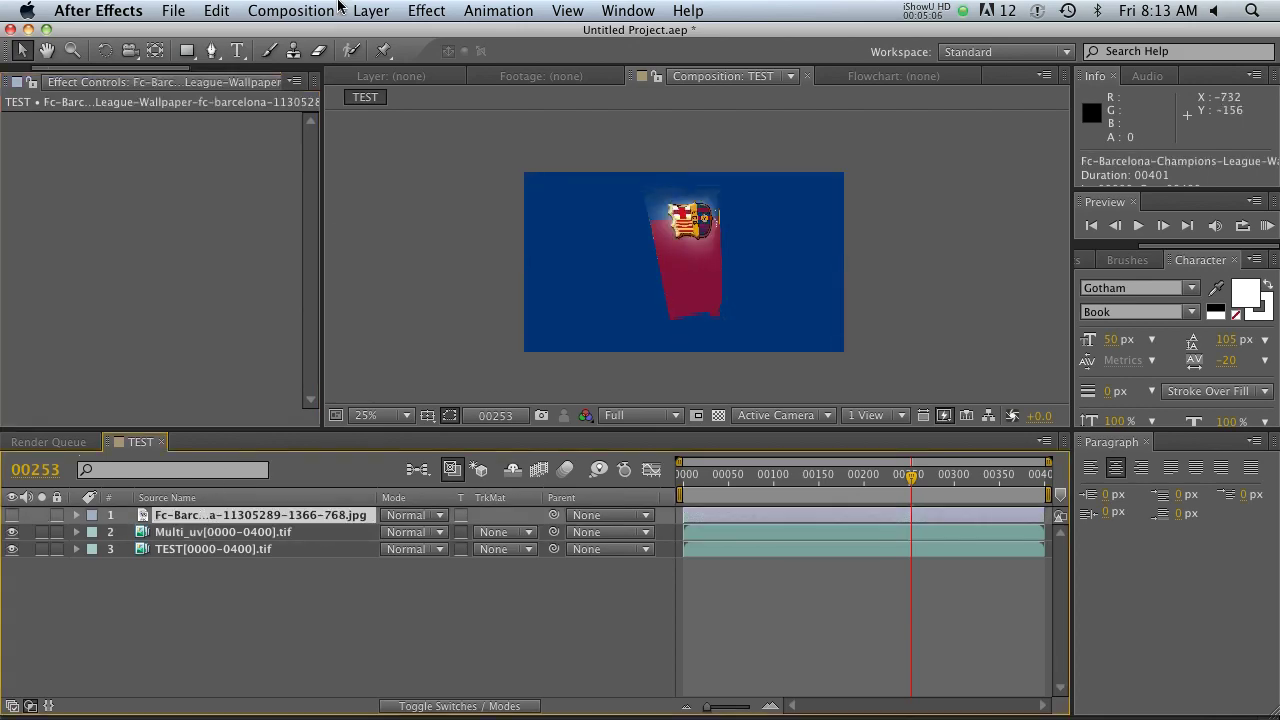
- Pre-compose the crest image layer and open the new precomp
click(370, 11)
click(420, 670)
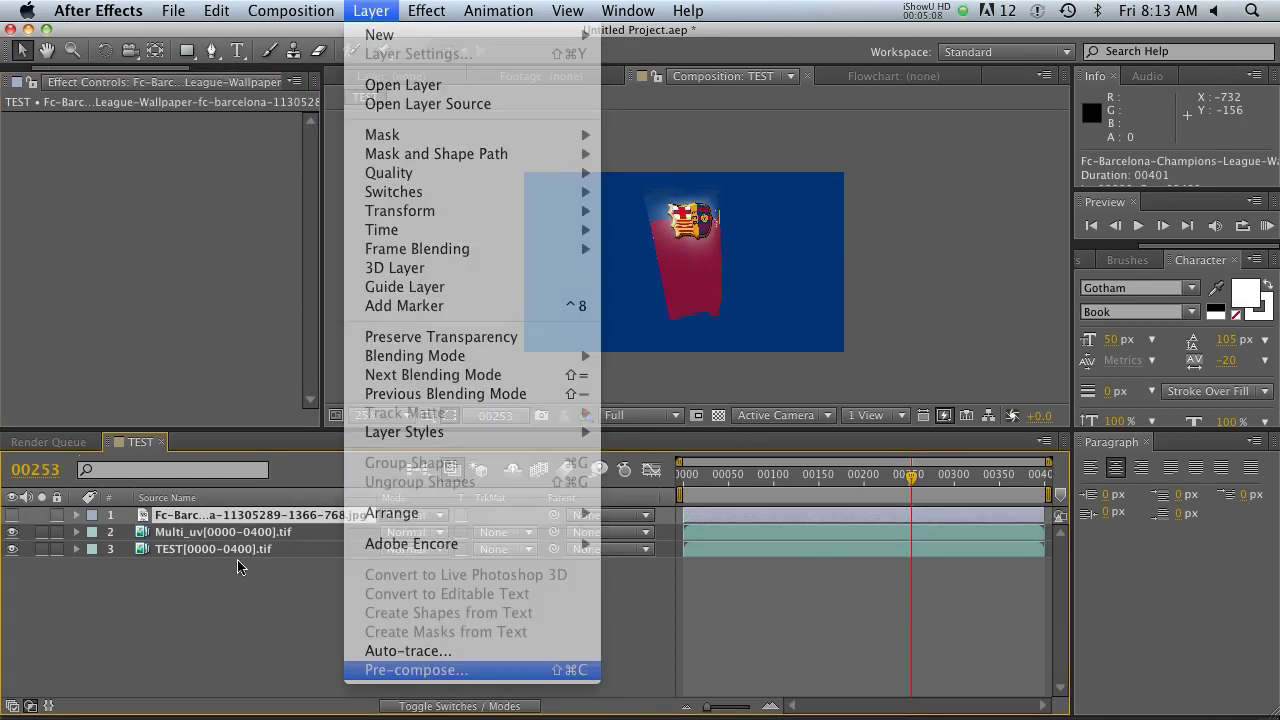
click(1193, 506)
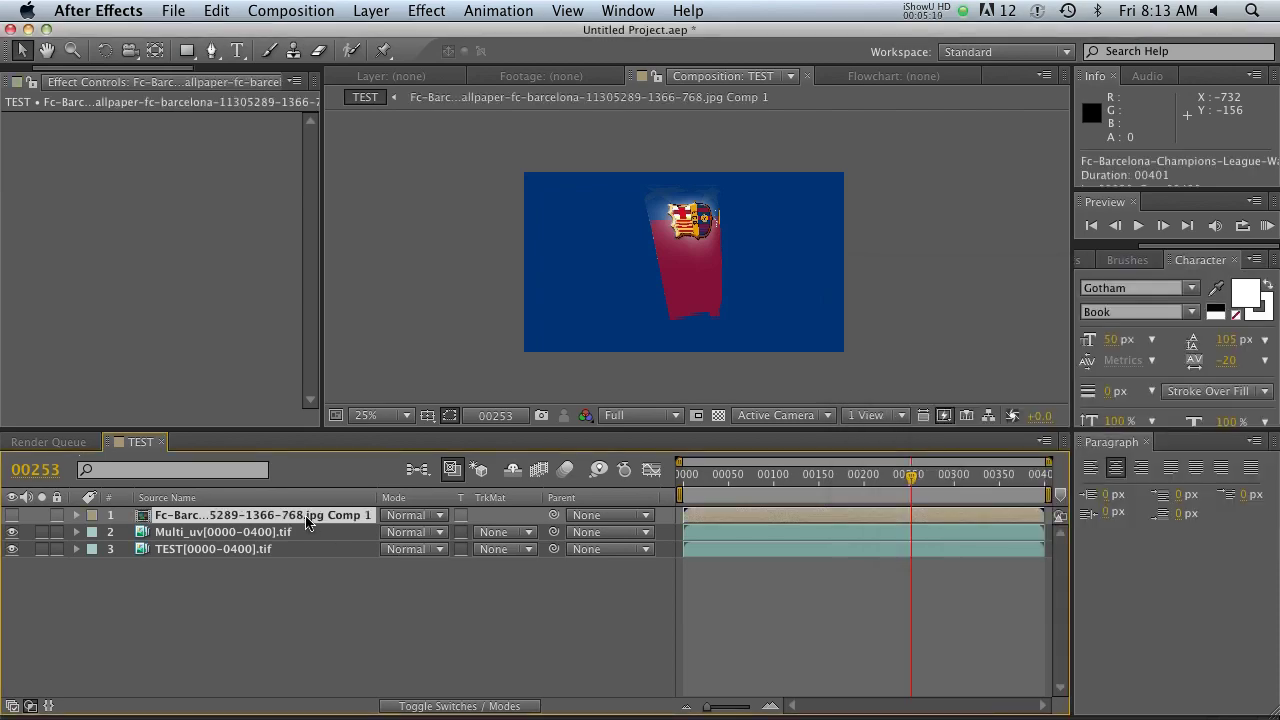
double_click(312, 520)
- Resize the crest precomp to 768×1366 portrait in Composition Settings
click(289, 12)
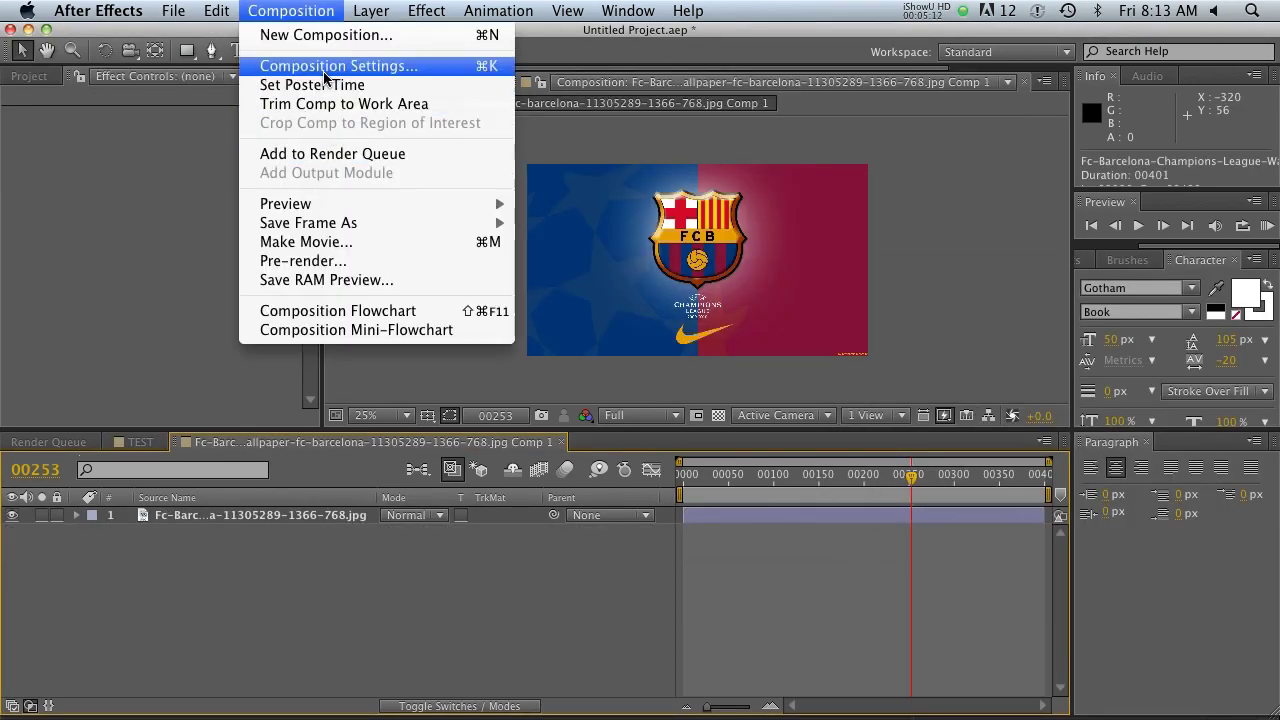
click(331, 66)
click(204, 268)
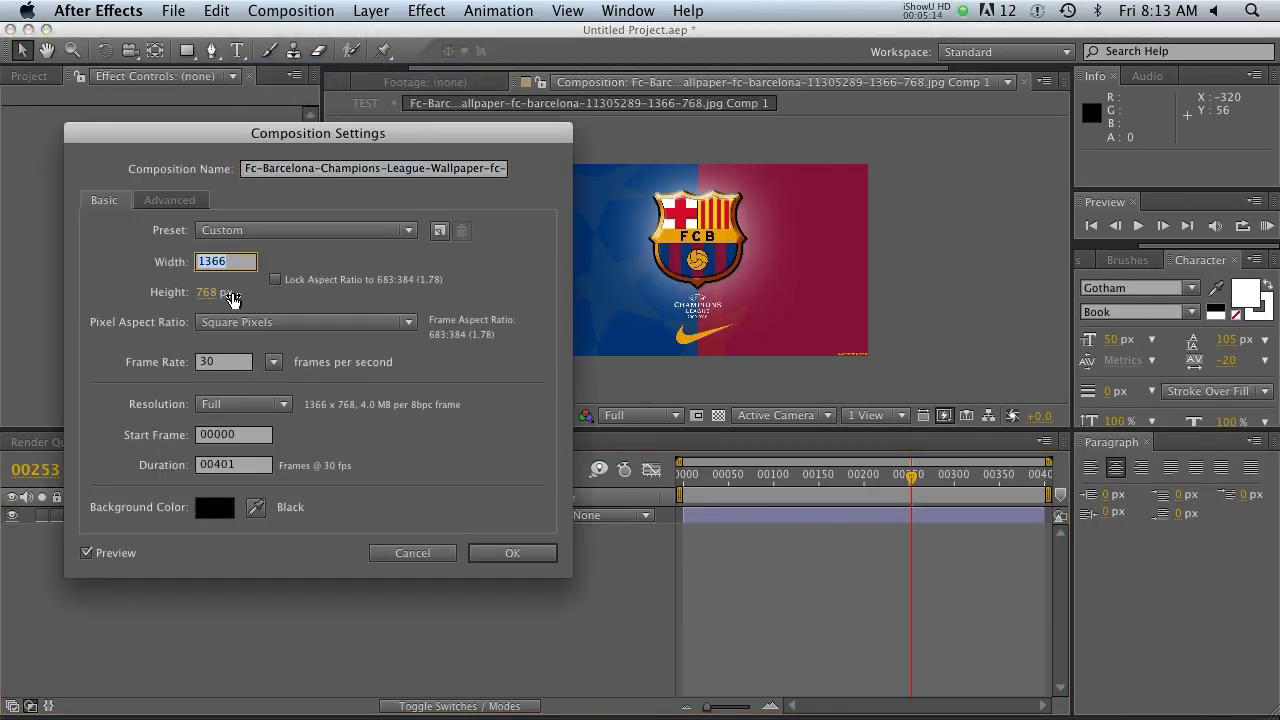
click(207, 296)
text(1366)
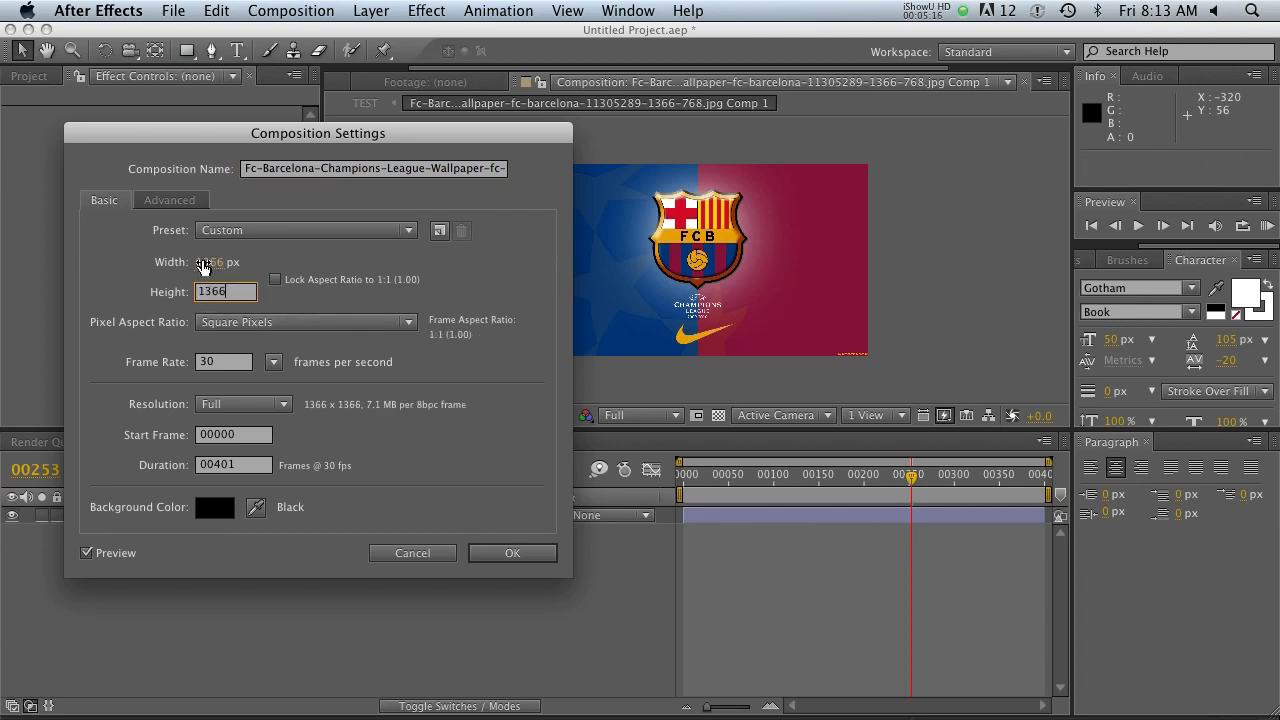
key(Tab)
text(768)
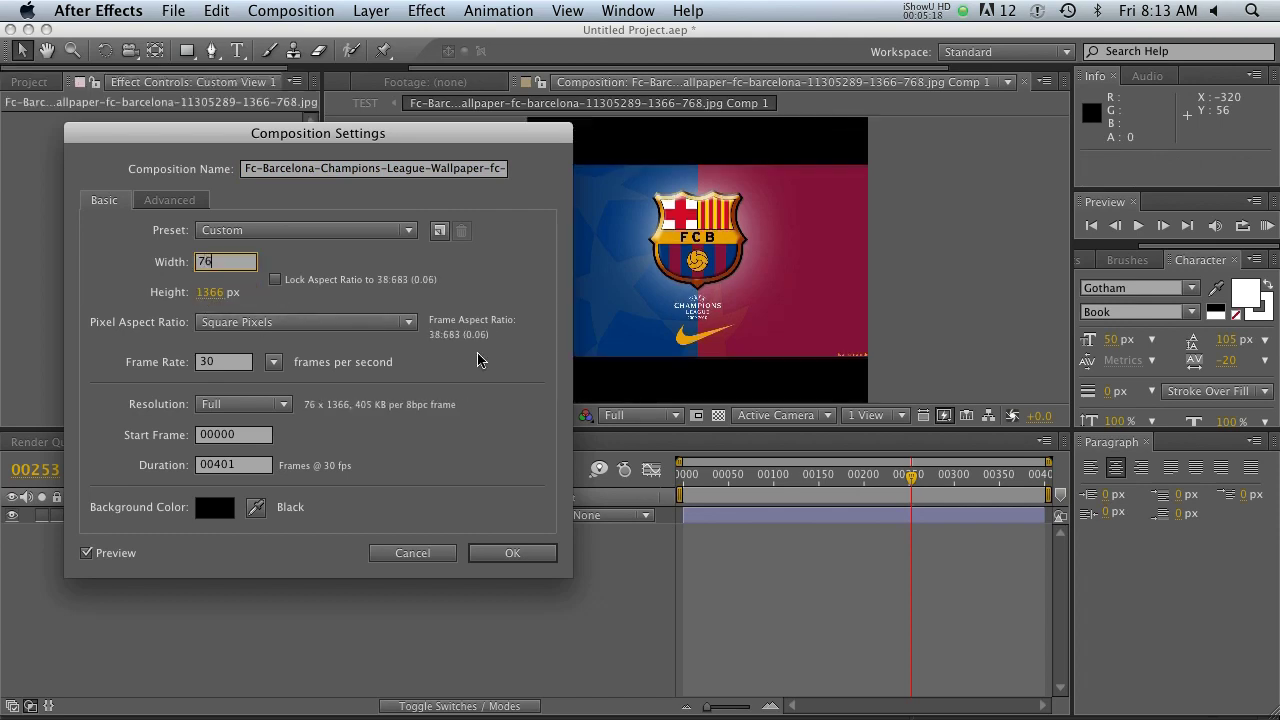
click(497, 553)
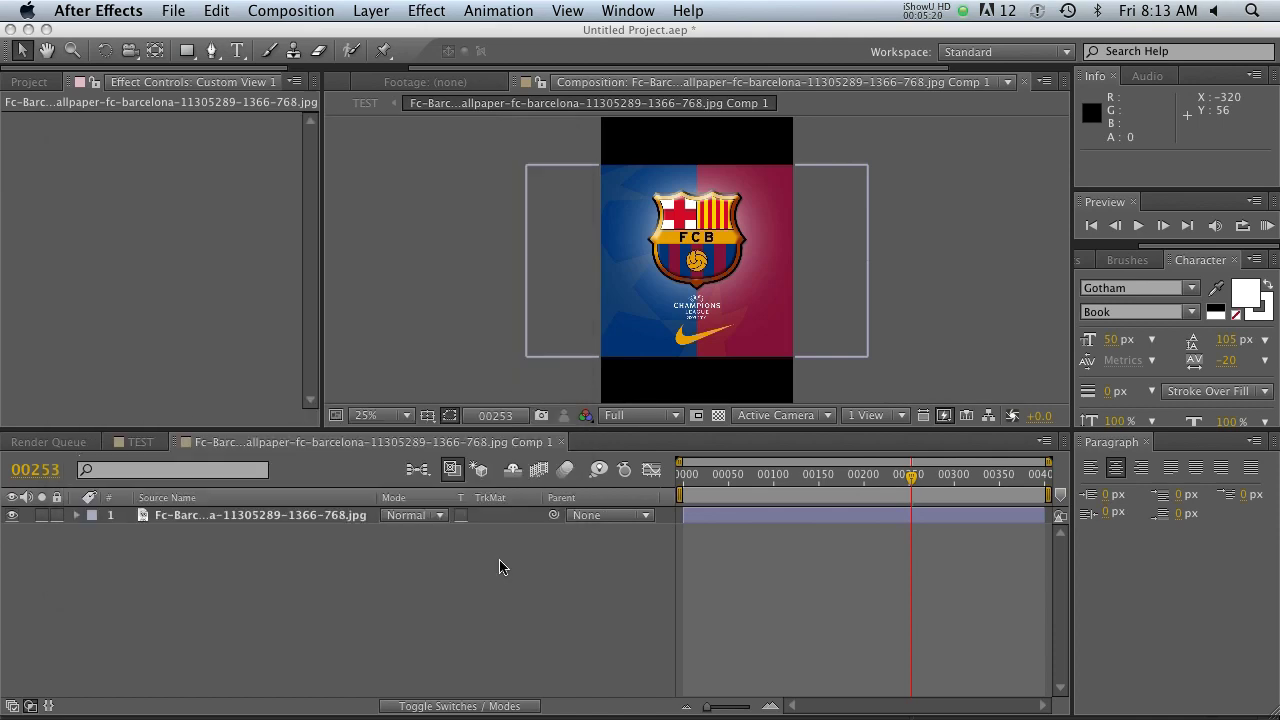
- Rotate the crest layer 90° and go back to the TEST composition
key(r)
click(409, 534)
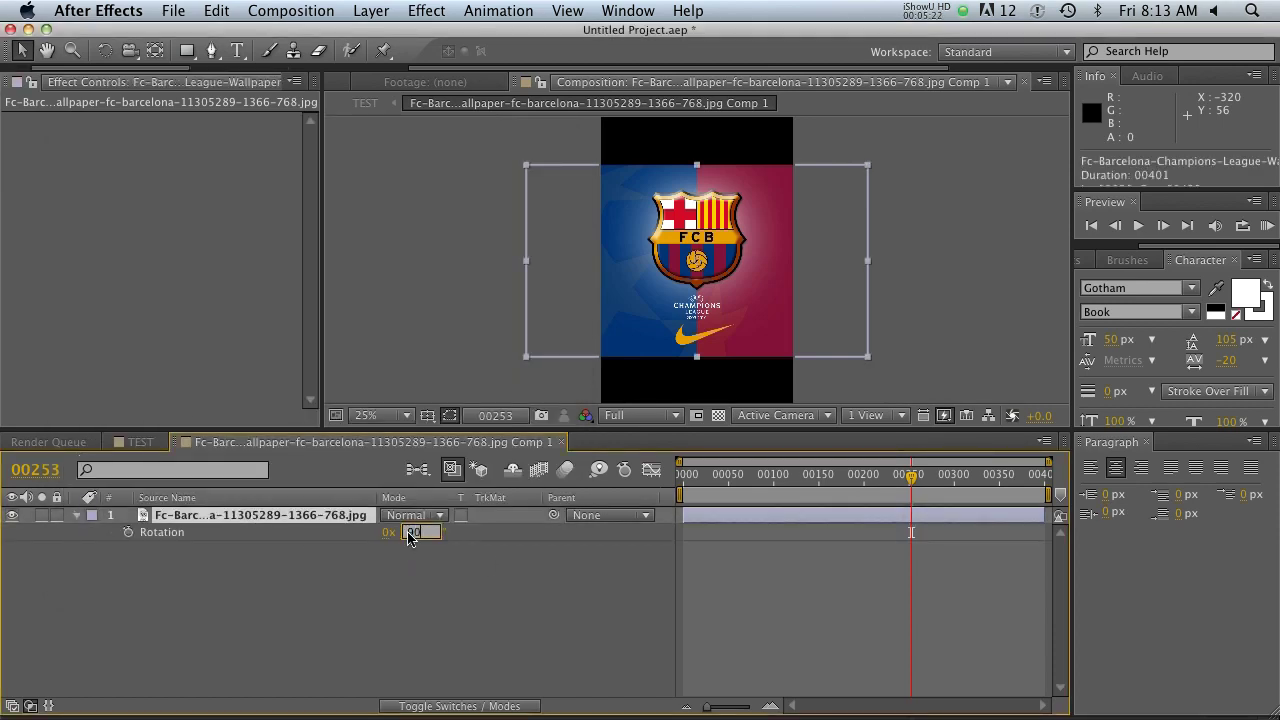
key(Return)
click(140, 441)
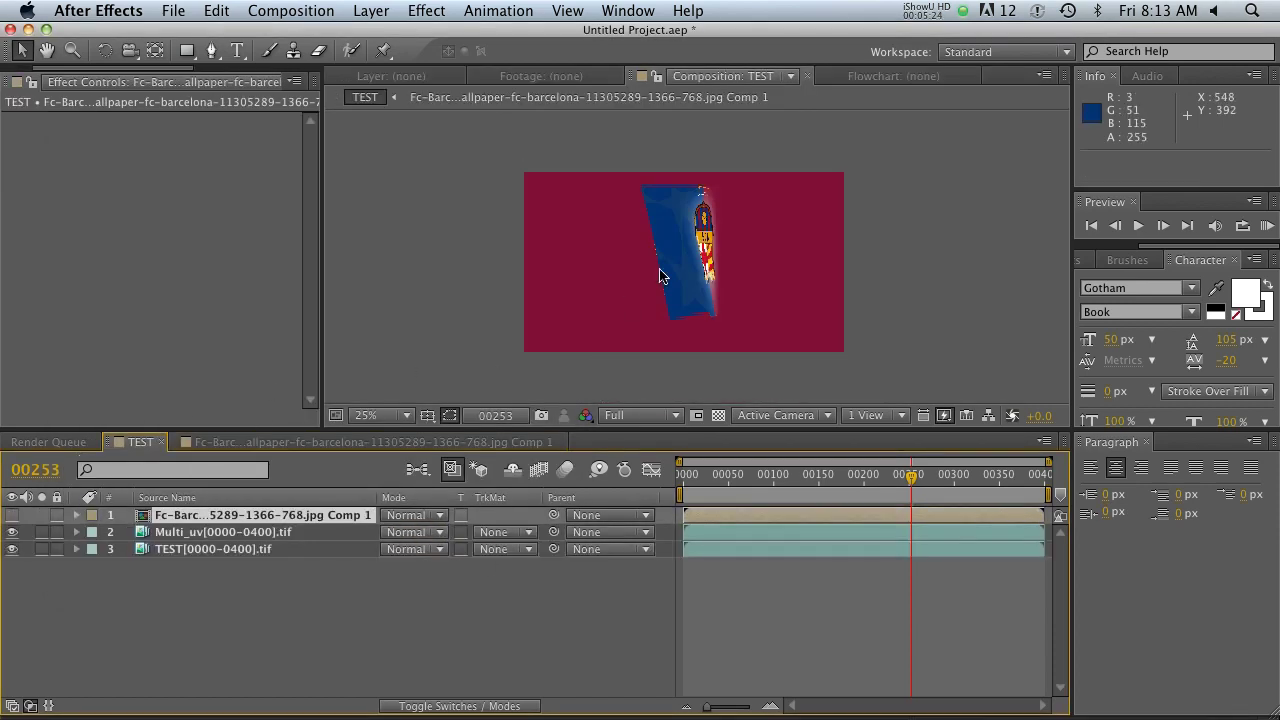
- Set RE:Map UV's Flip to Flip X on the Multi_uv layer
click(212, 533)
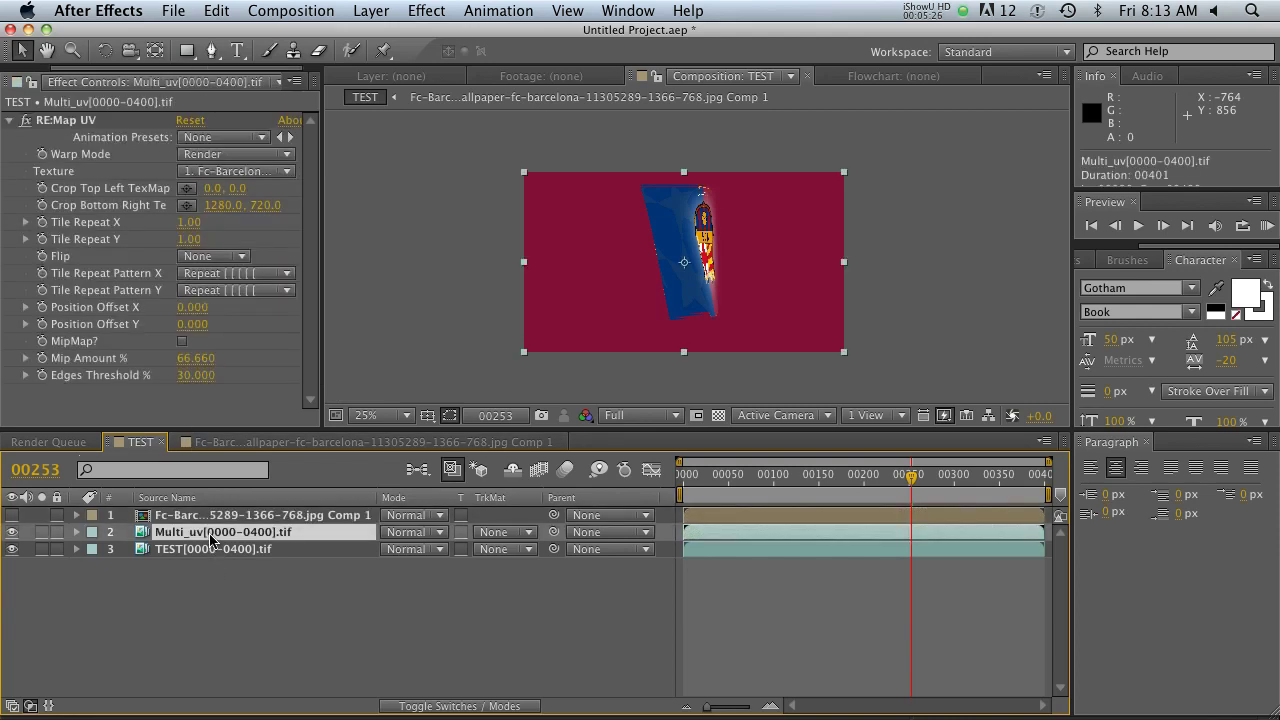
click(220, 257)
click(220, 290)
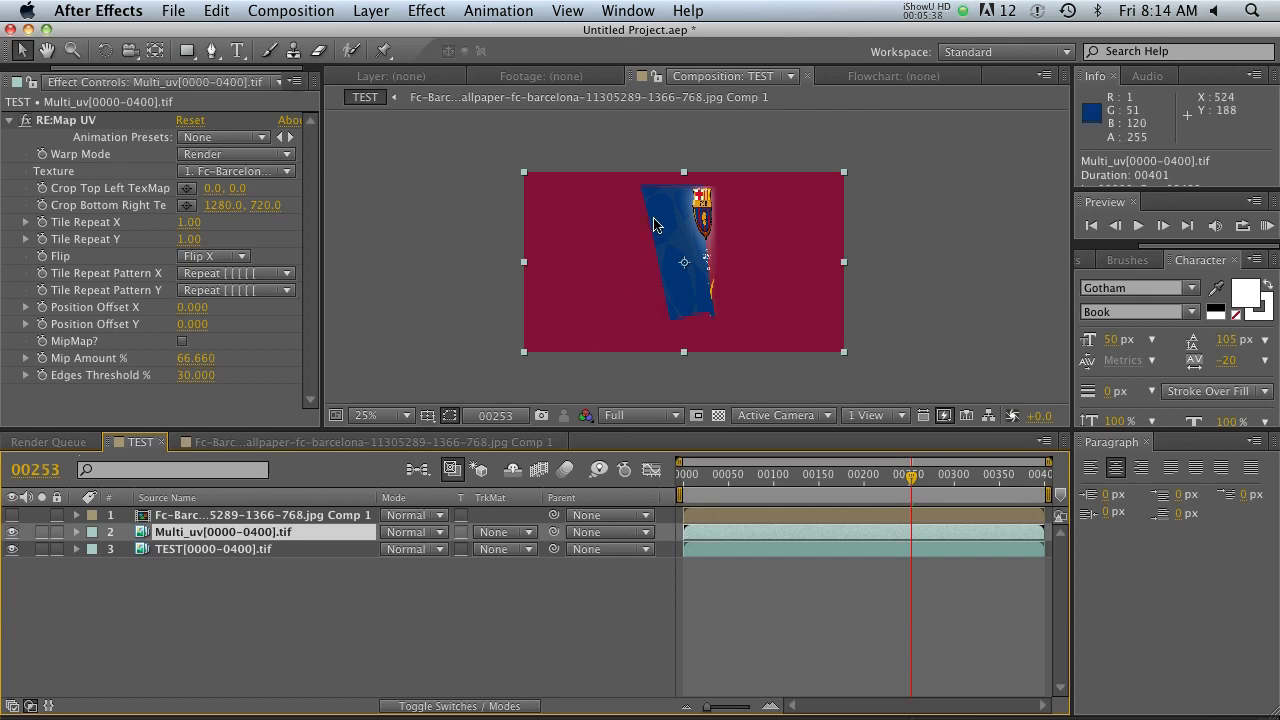
click(160, 552)
- Duplicate the TEST cloth layer and move the copy above Multi_uv
click(41, 549)
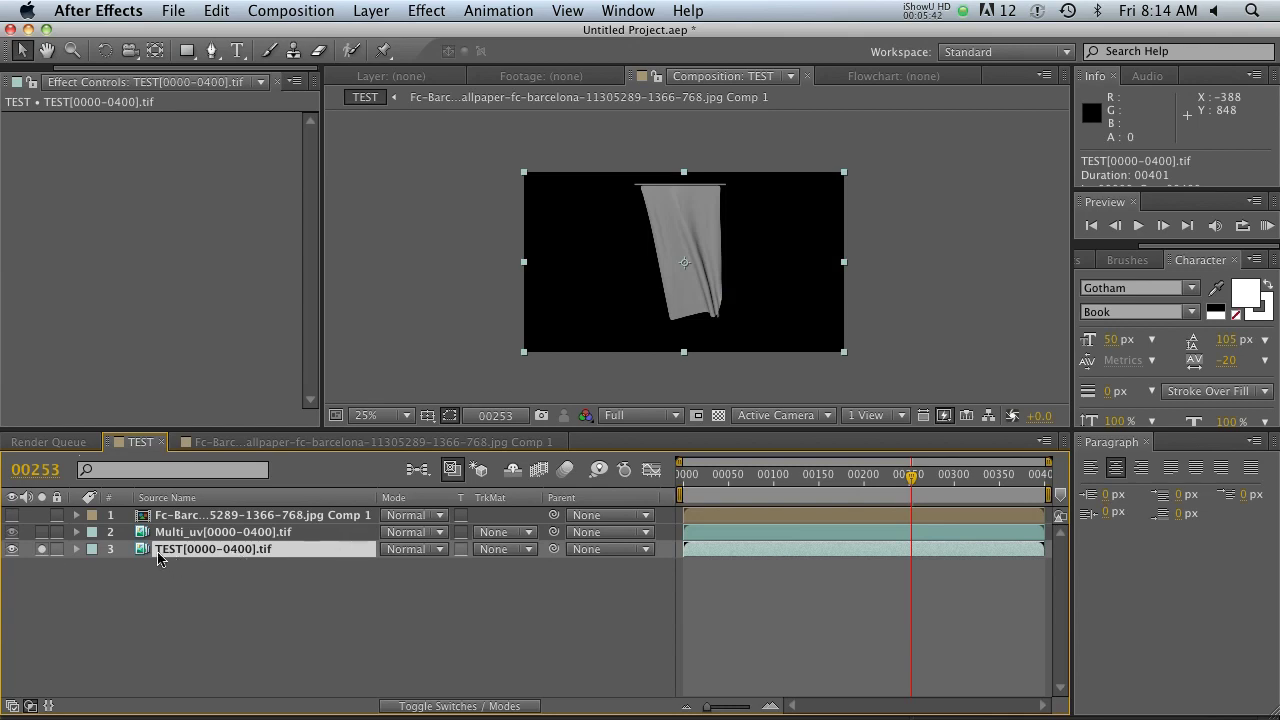
click(717, 414)
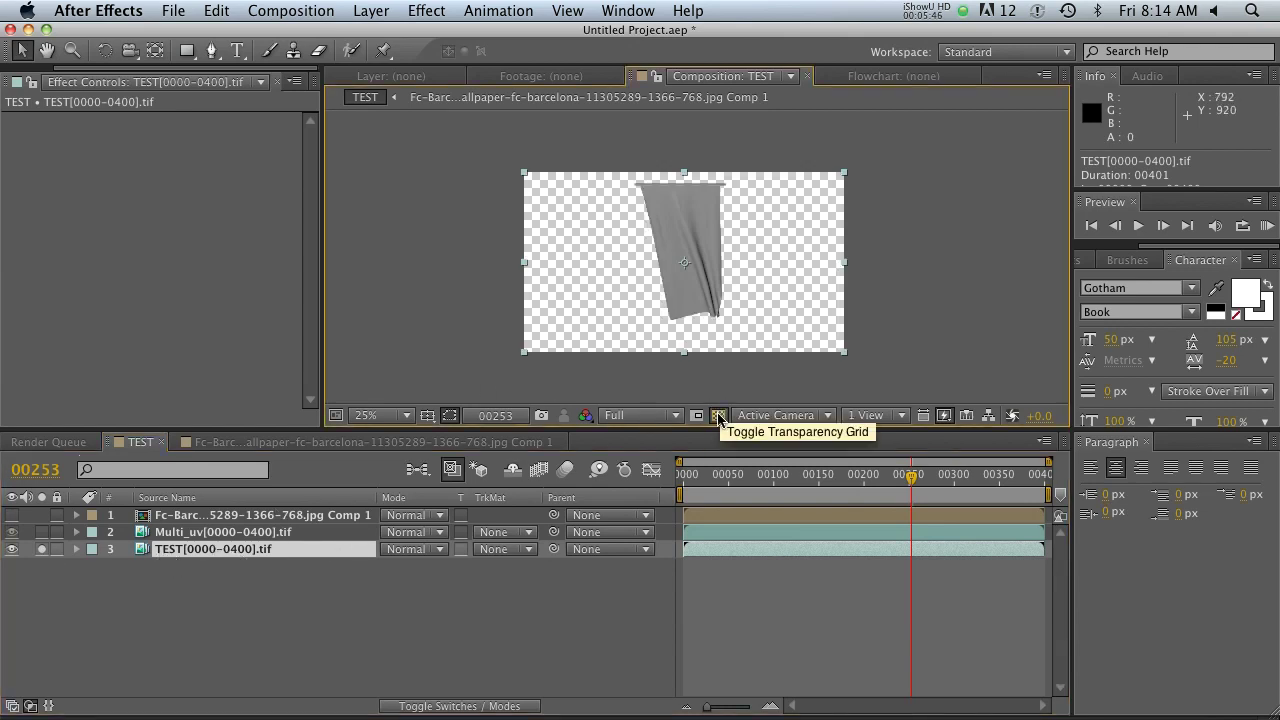
click(718, 415)
key(super+d)
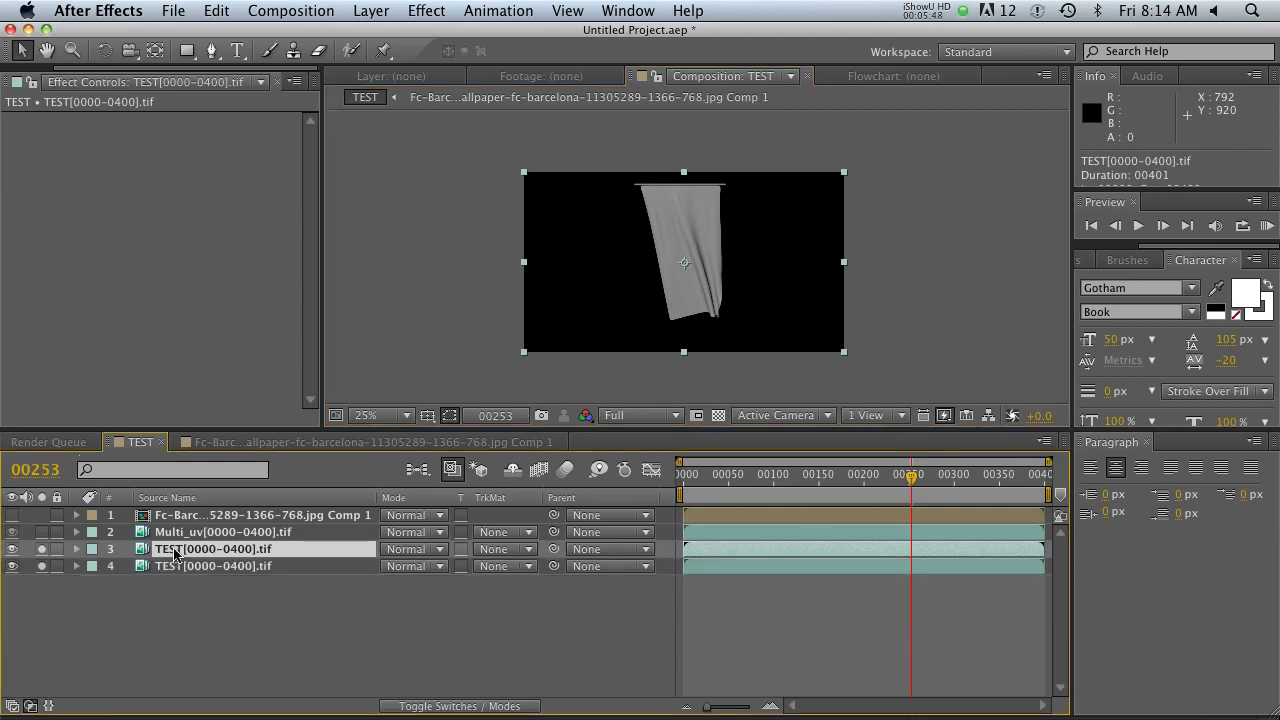
drag(172, 551, 157, 534)
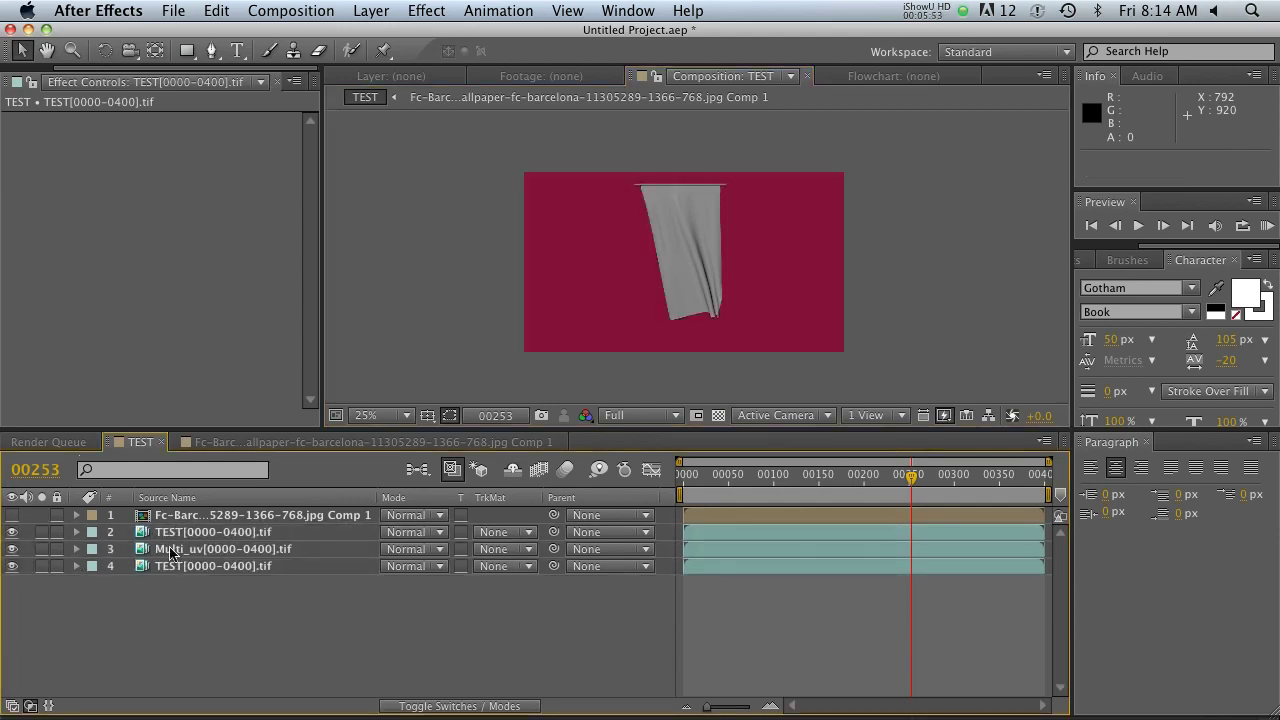
- Set Multi_uv's track matte to Alpha Matte and solo it over the transparency grid
click(41, 566)
click(176, 551)
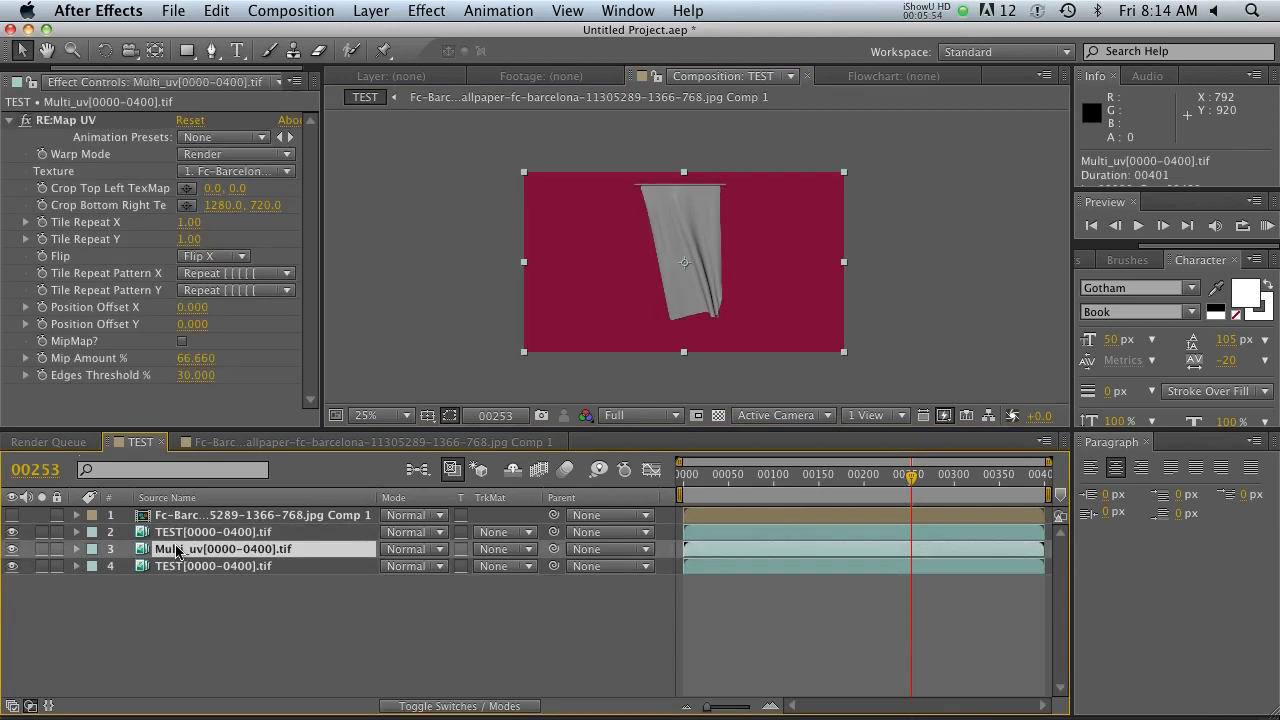
click(508, 557)
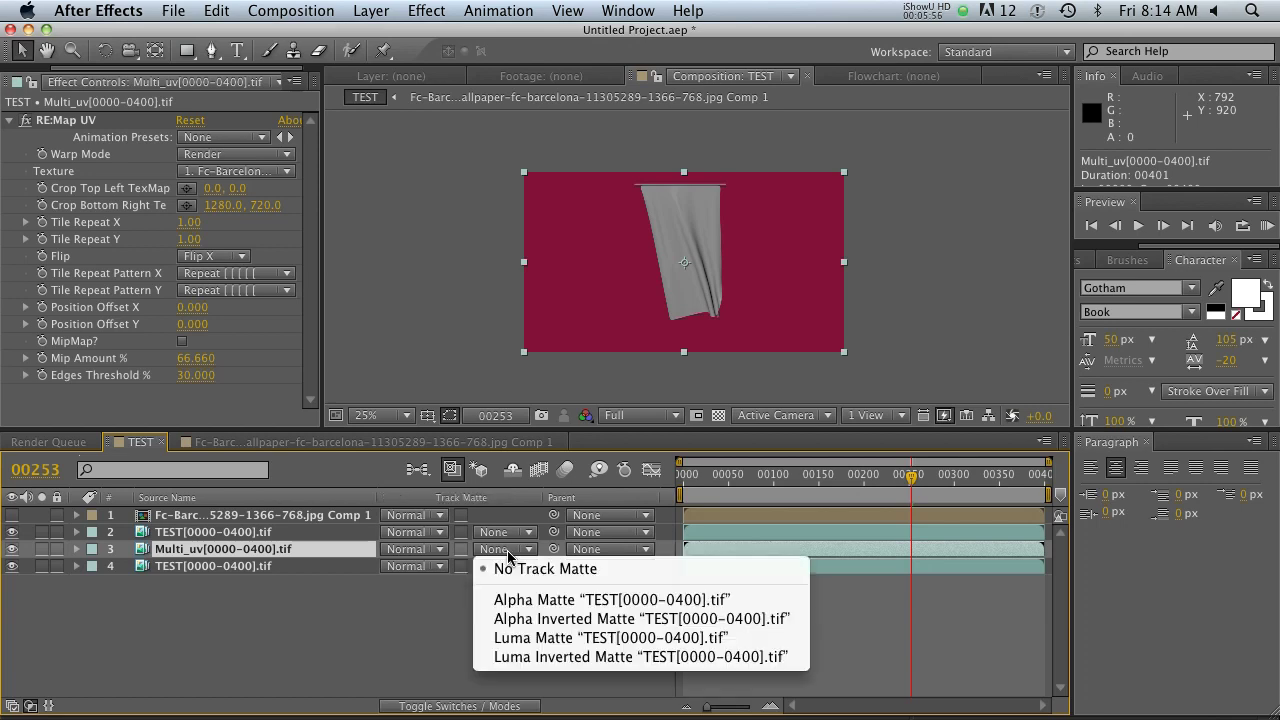
click(530, 598)
click(41, 549)
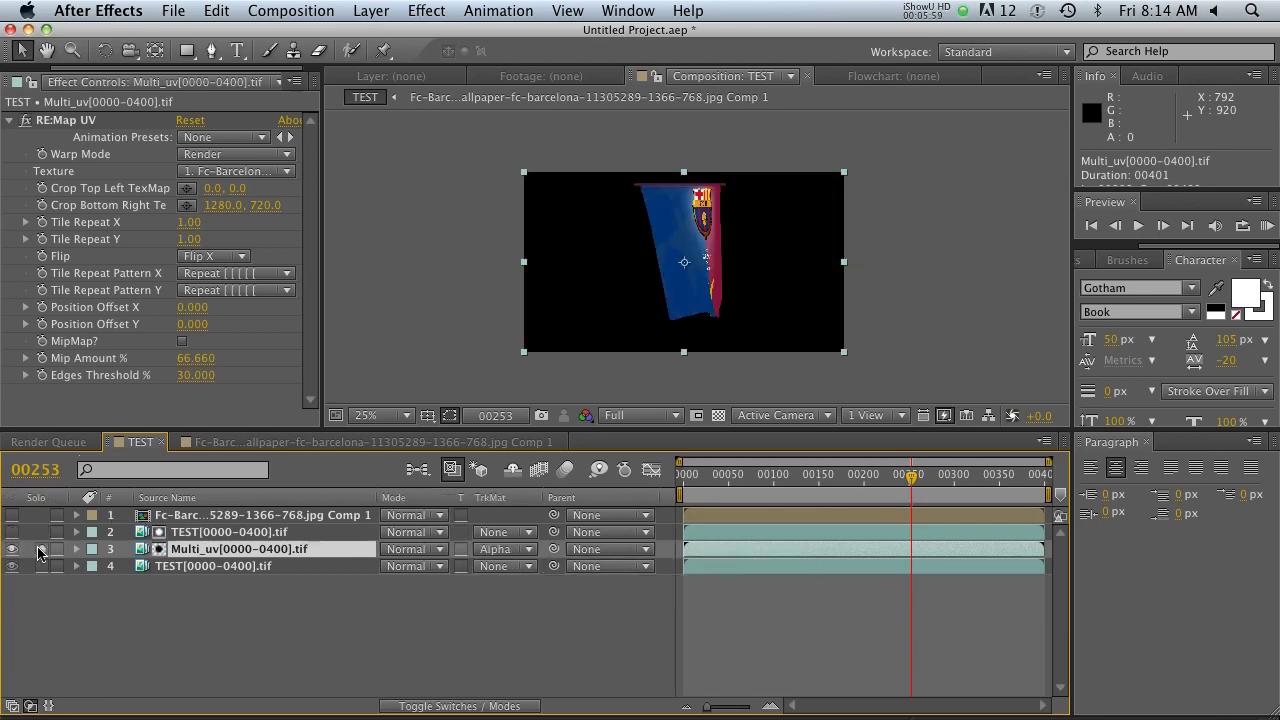
click(717, 415)
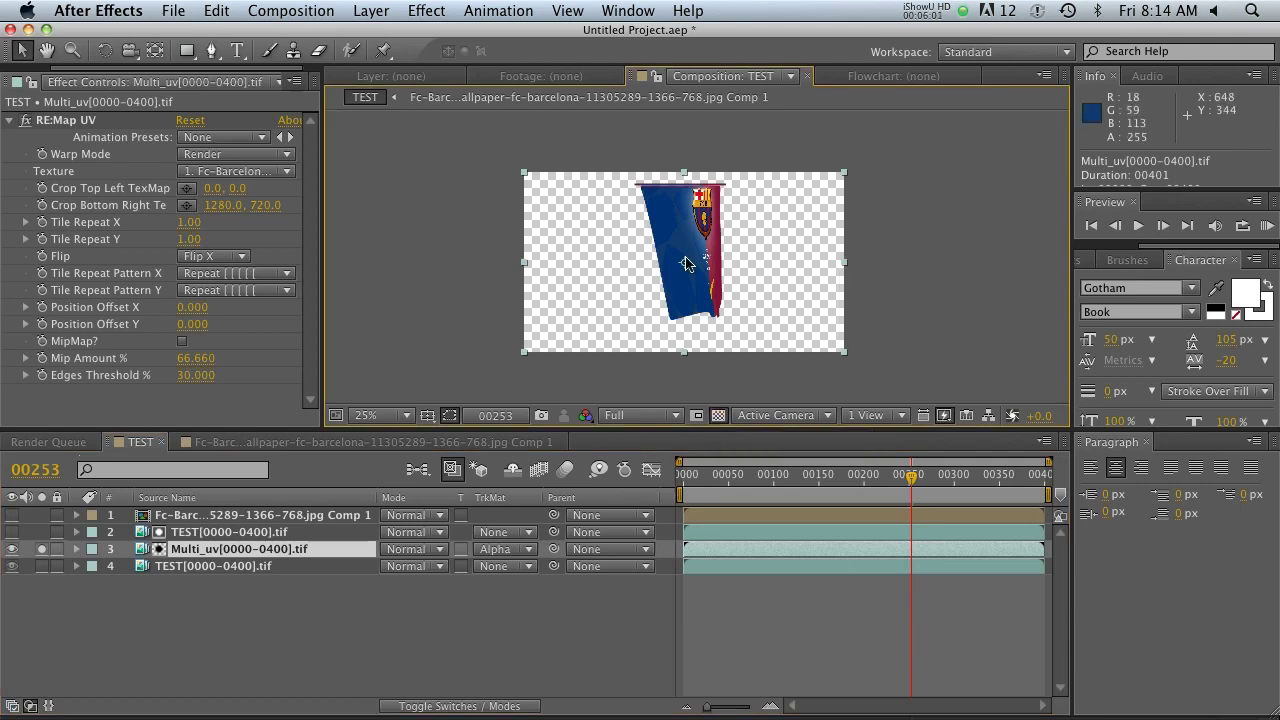
scroll(697, 265, up, 2)
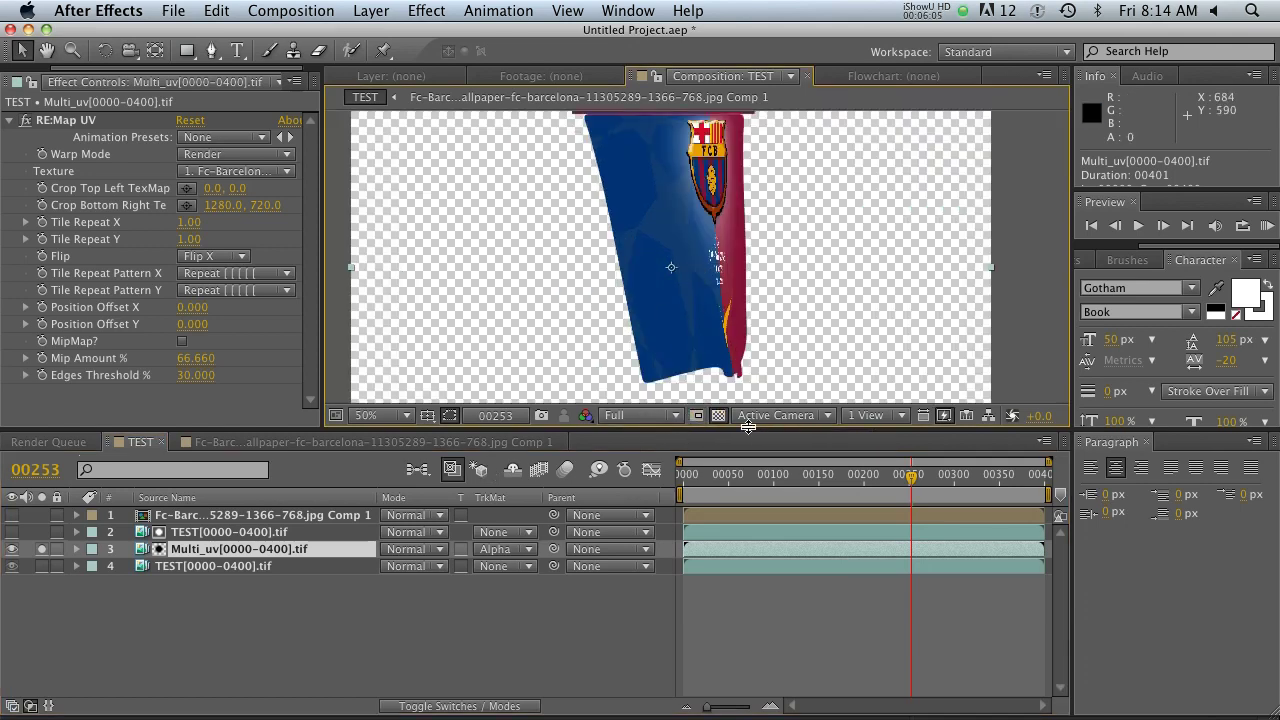
- Try shifting RE:Map UV's Crop Top Left, then undo it back to 0.0, 0.0
click(717, 415)
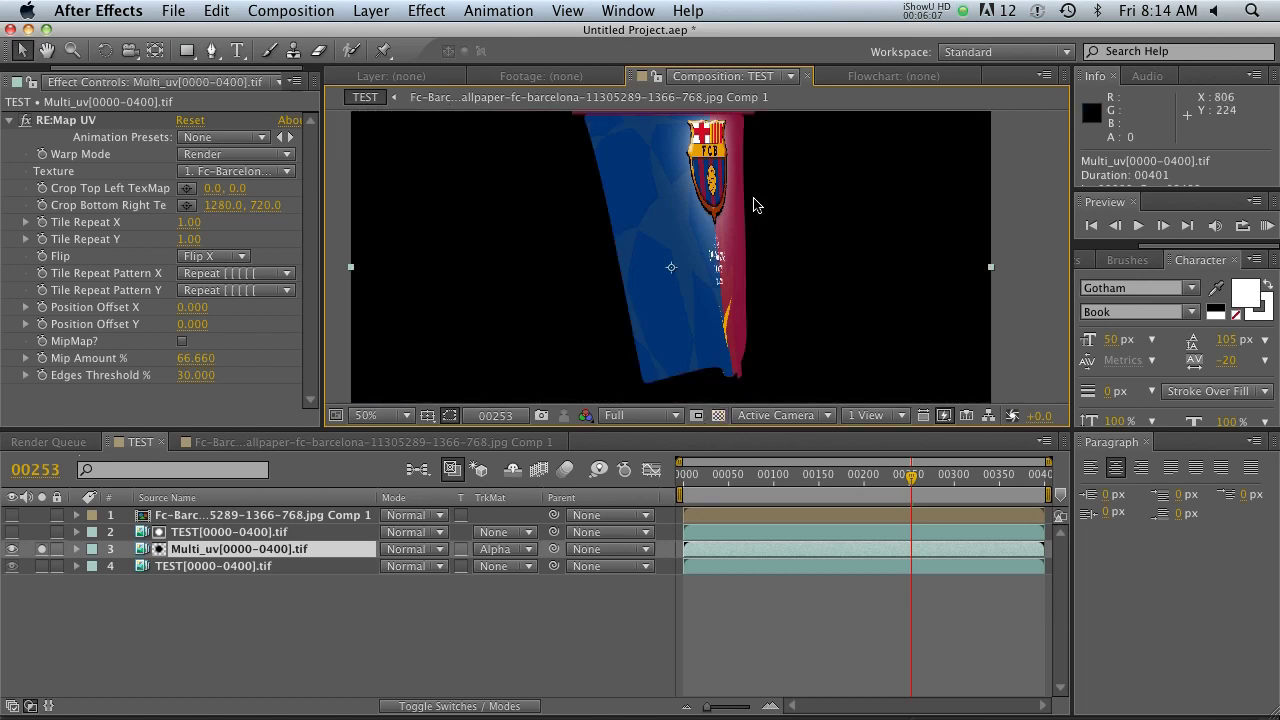
drag(714, 200, 670, 218)
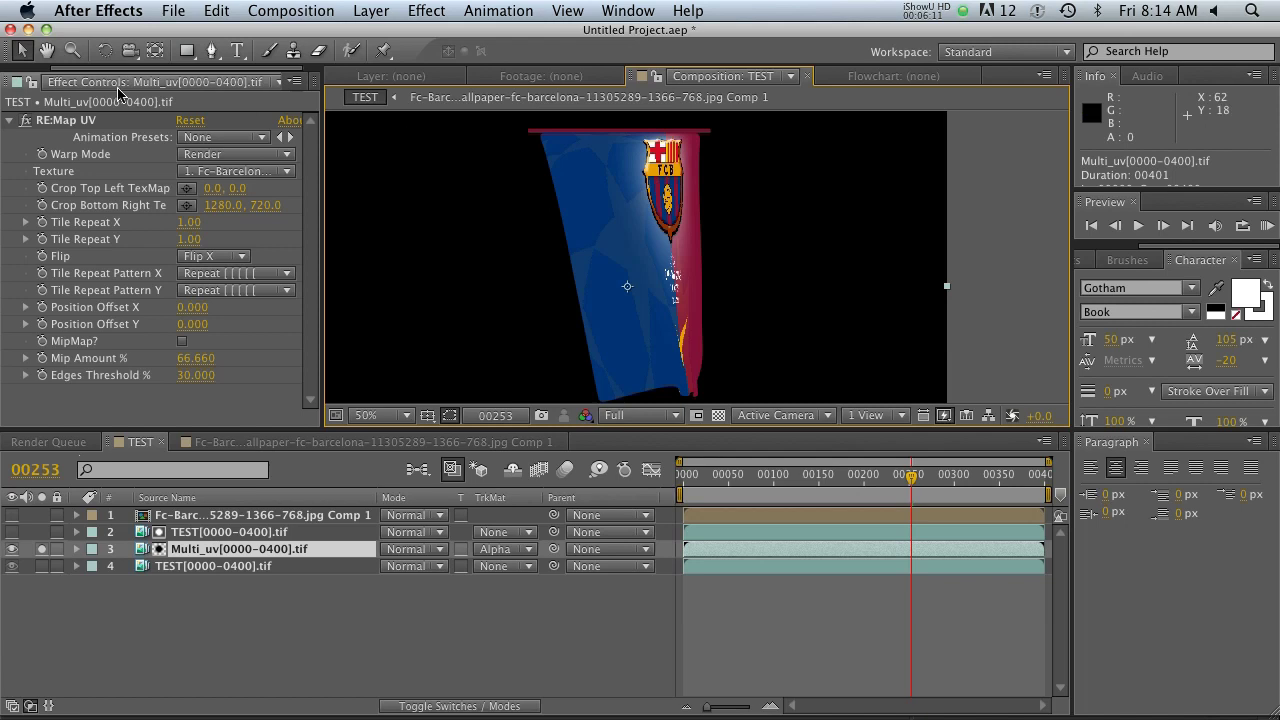
drag(200, 67, 60, 67)
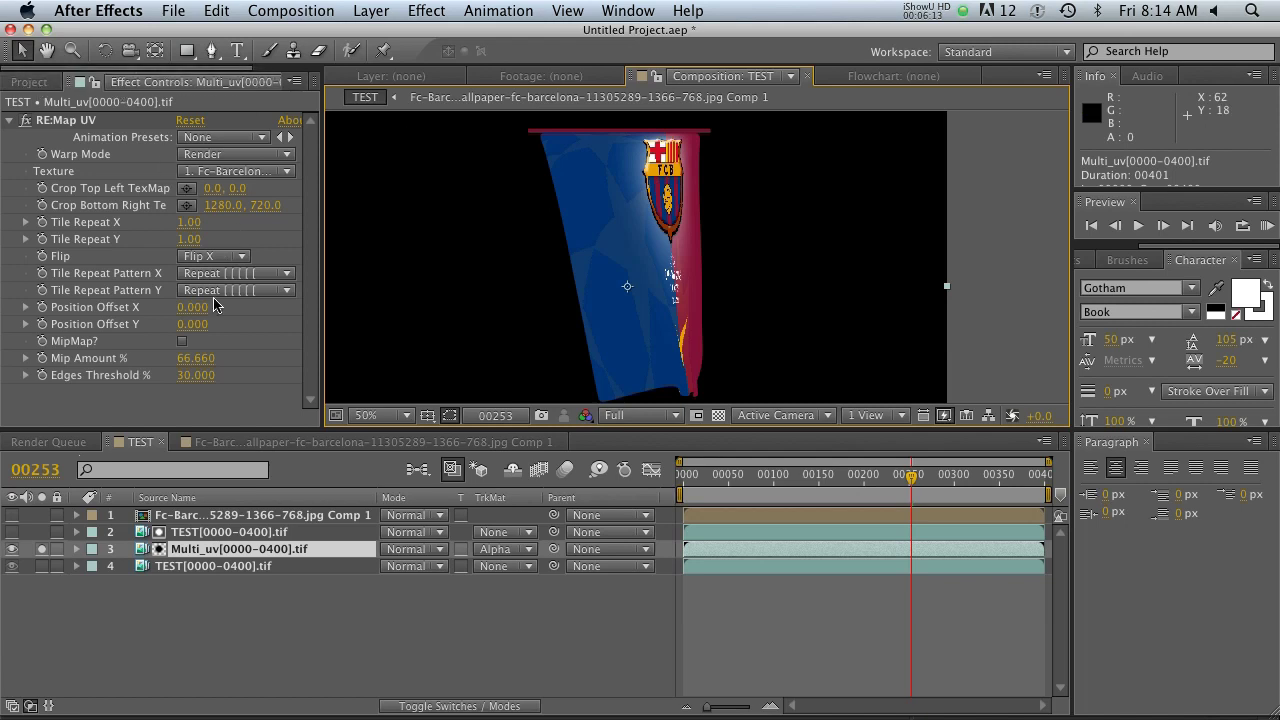
click(232, 193)
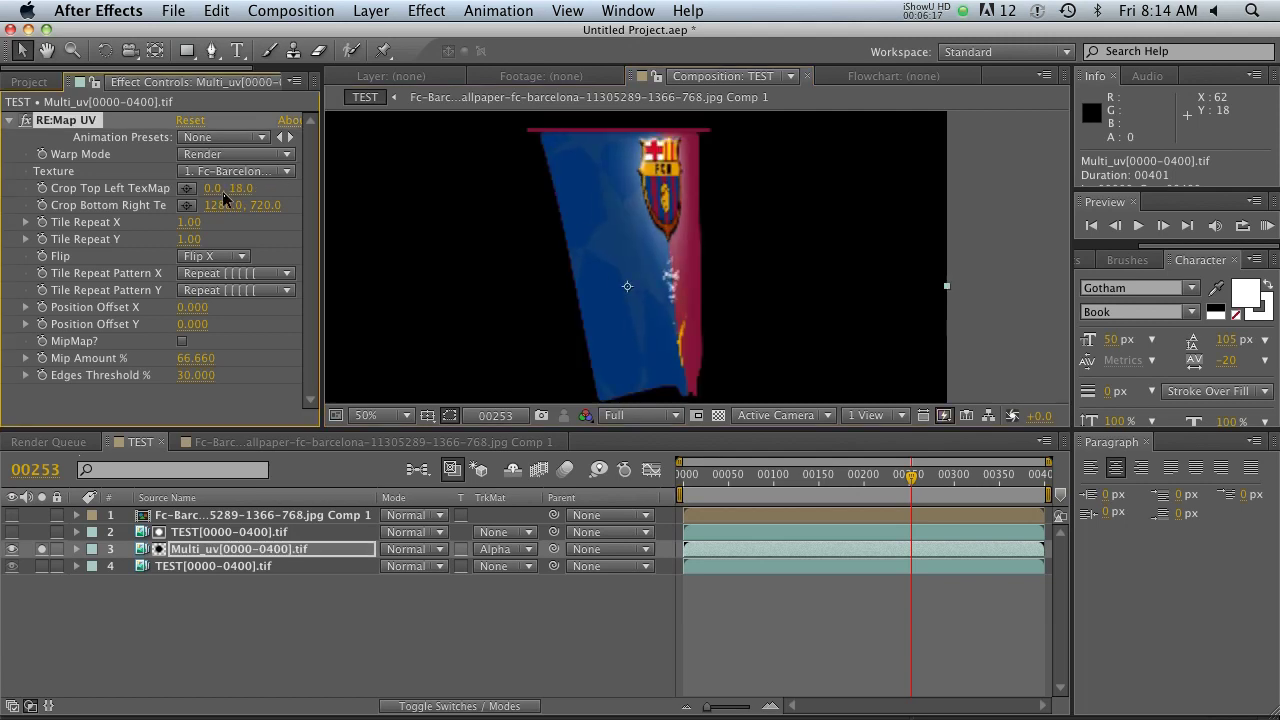
drag(236, 188, 180, 205)
key(super+z)
key(super+z)
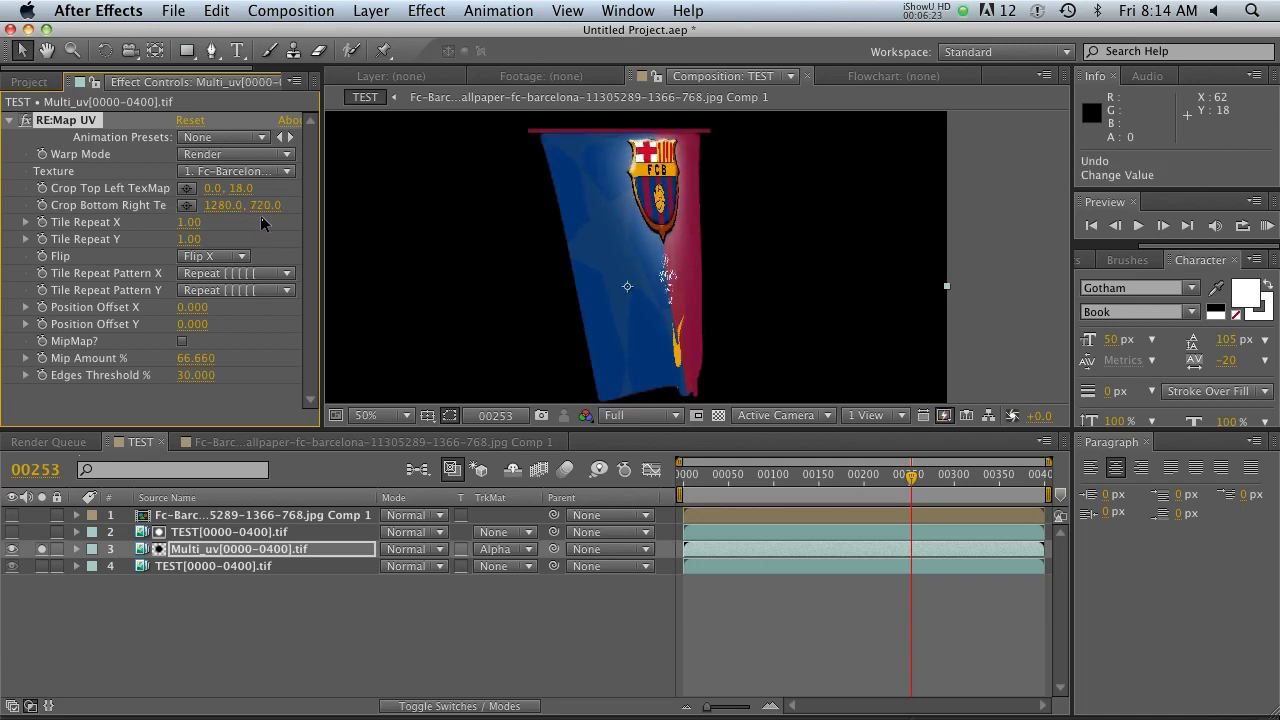
key(super+z)
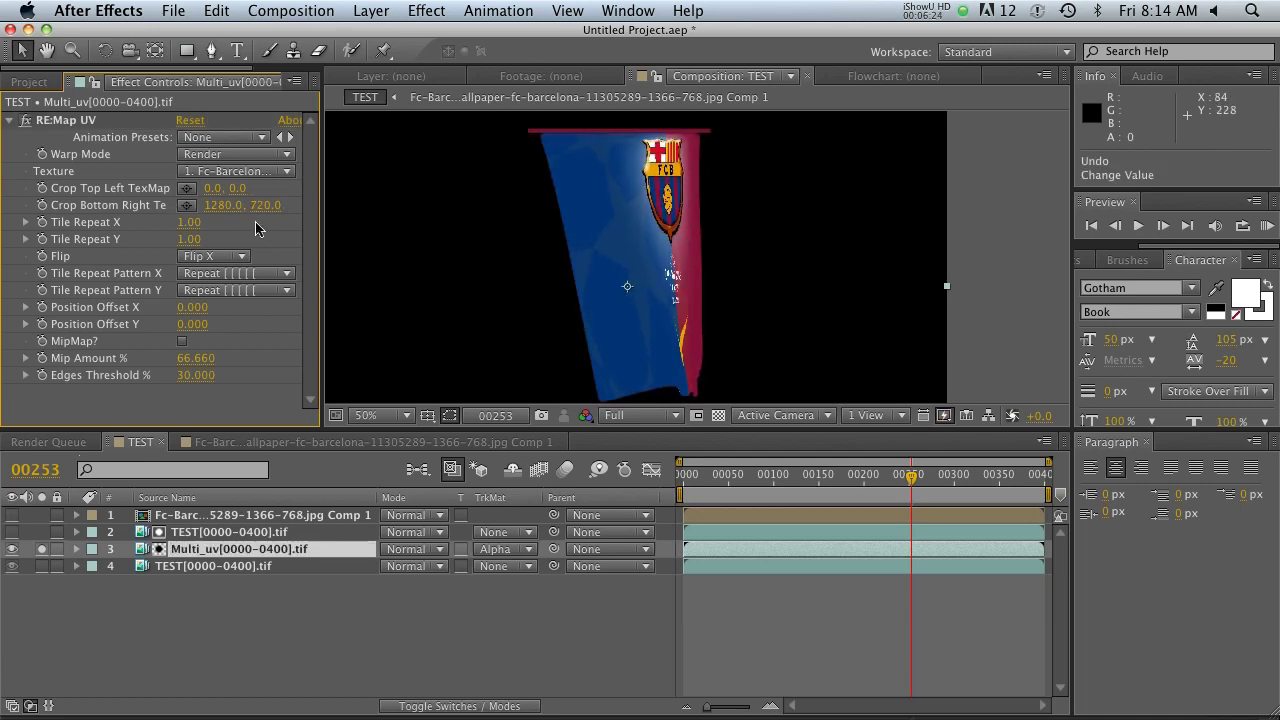
- Turn on Preserve RGB in the Multi_uv[0000-0400].tif Interpret Footage colour management
click(30, 82)
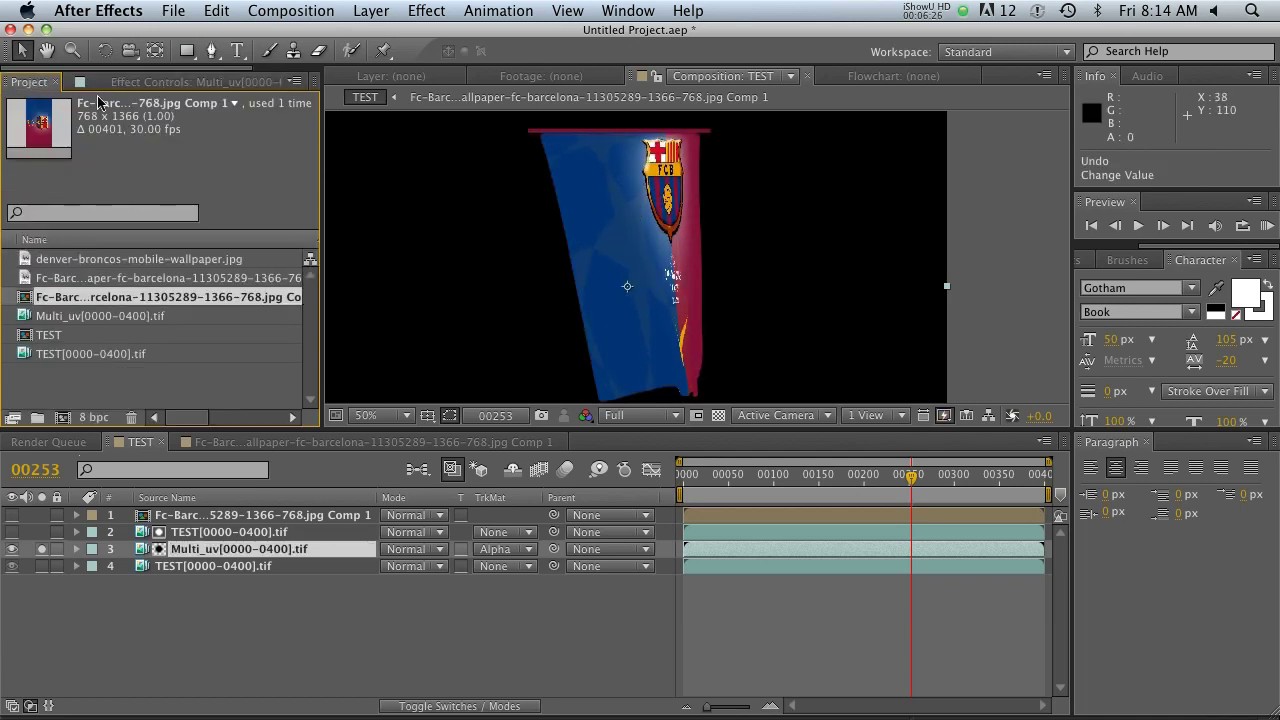
click(228, 376)
click(100, 316)
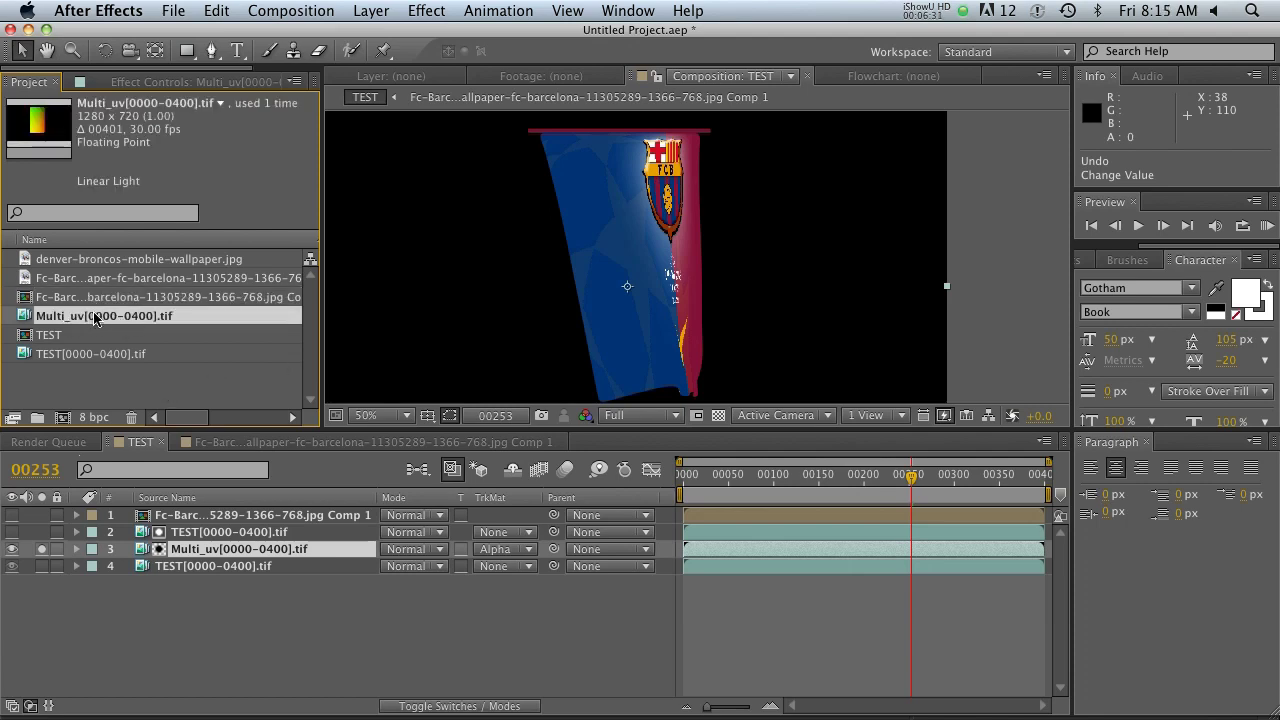
right_click(96, 318)
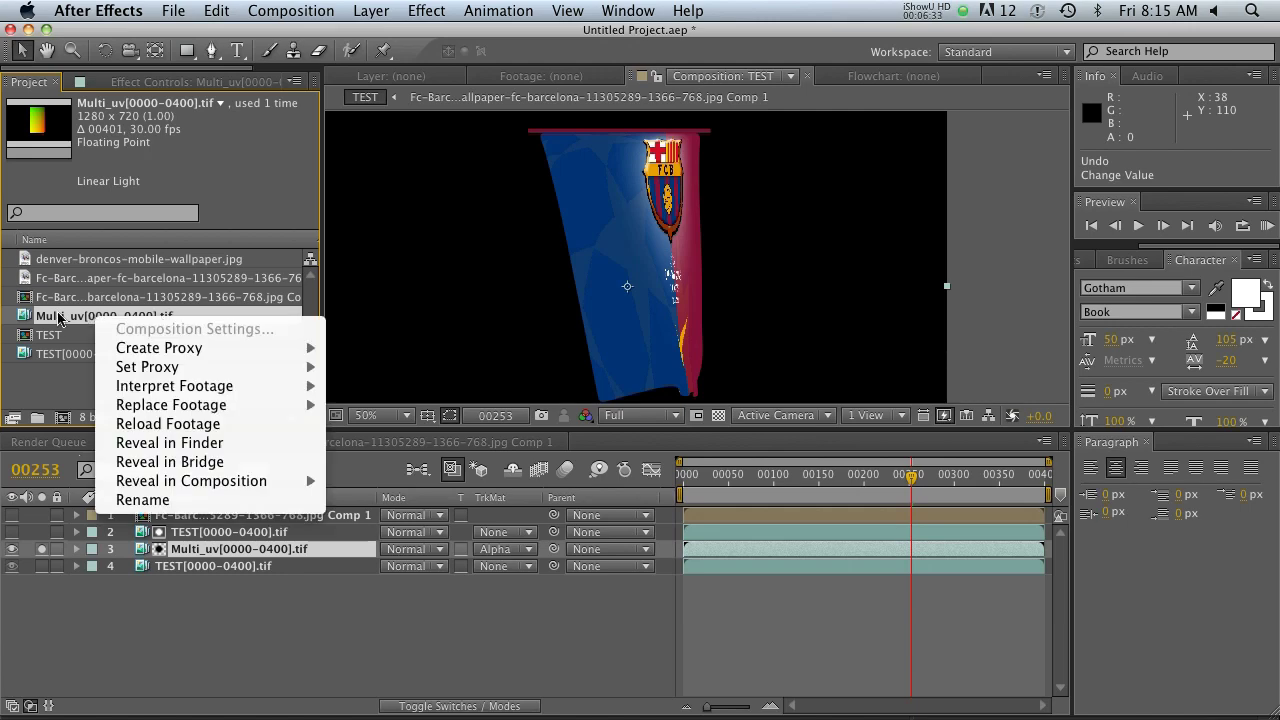
mouse_move(175, 388)
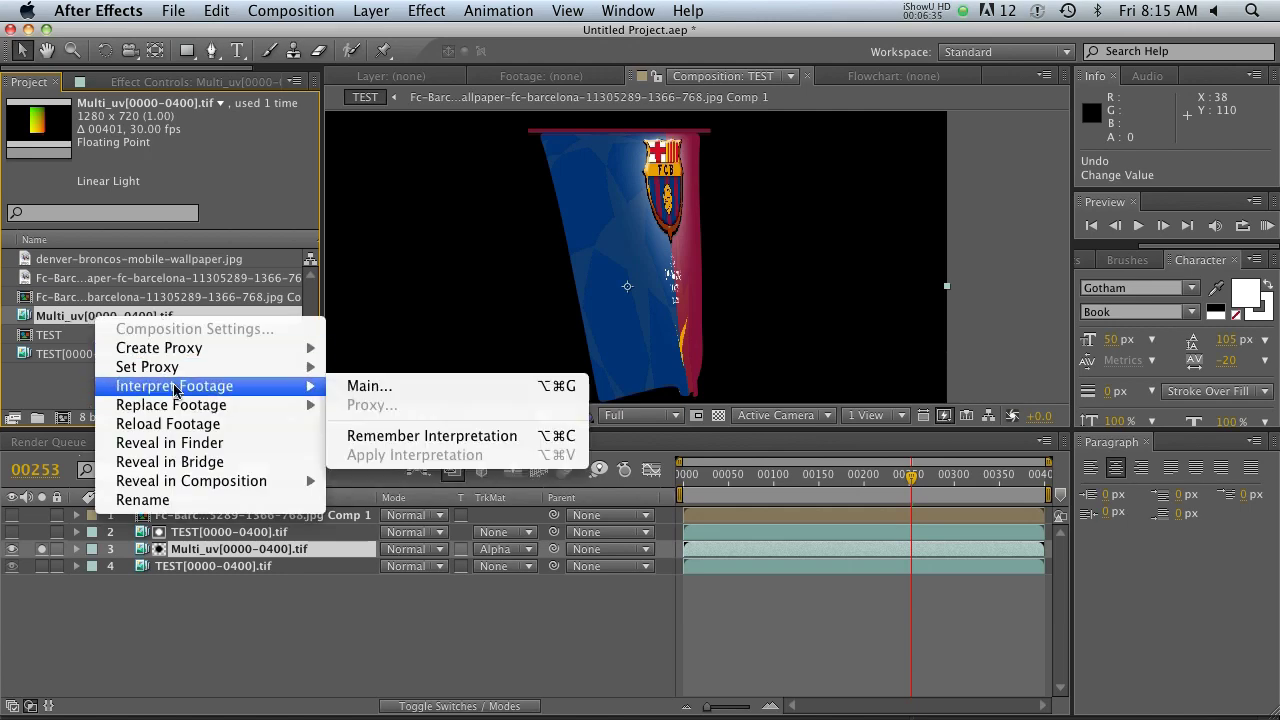
click(378, 388)
drag(325, 38, 482, 30)
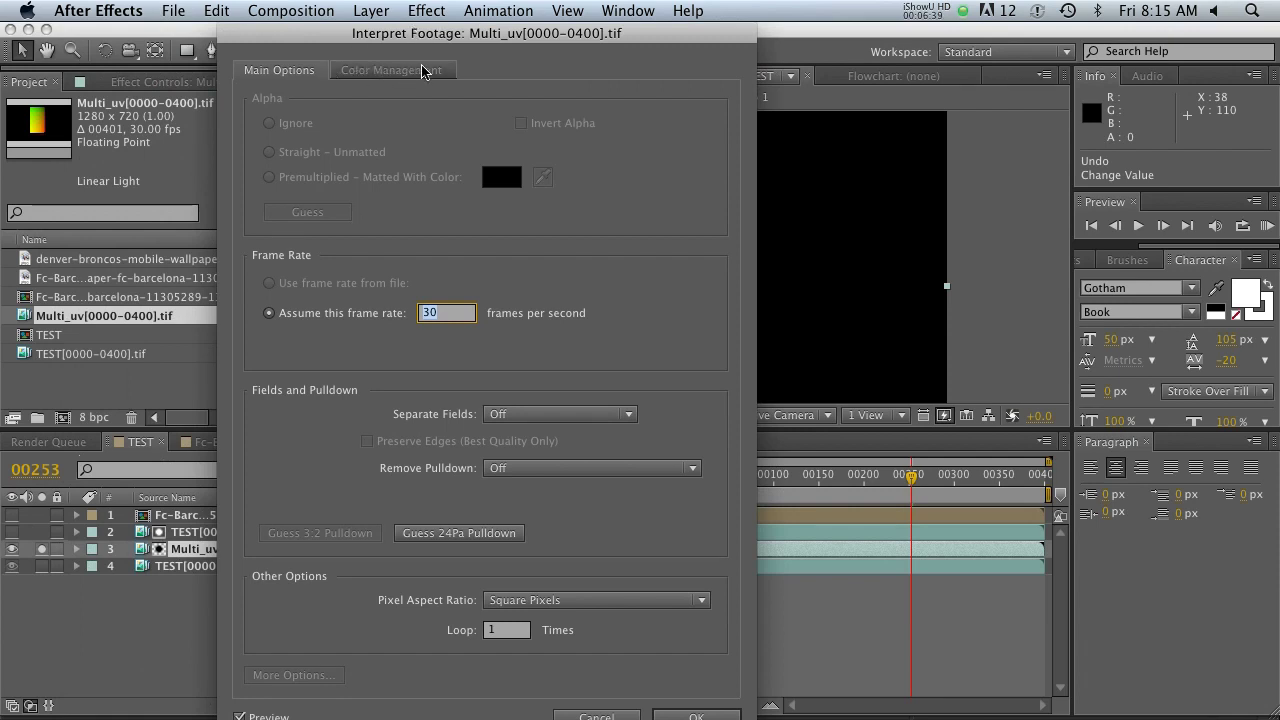
click(384, 72)
drag(380, 33, 184, 33)
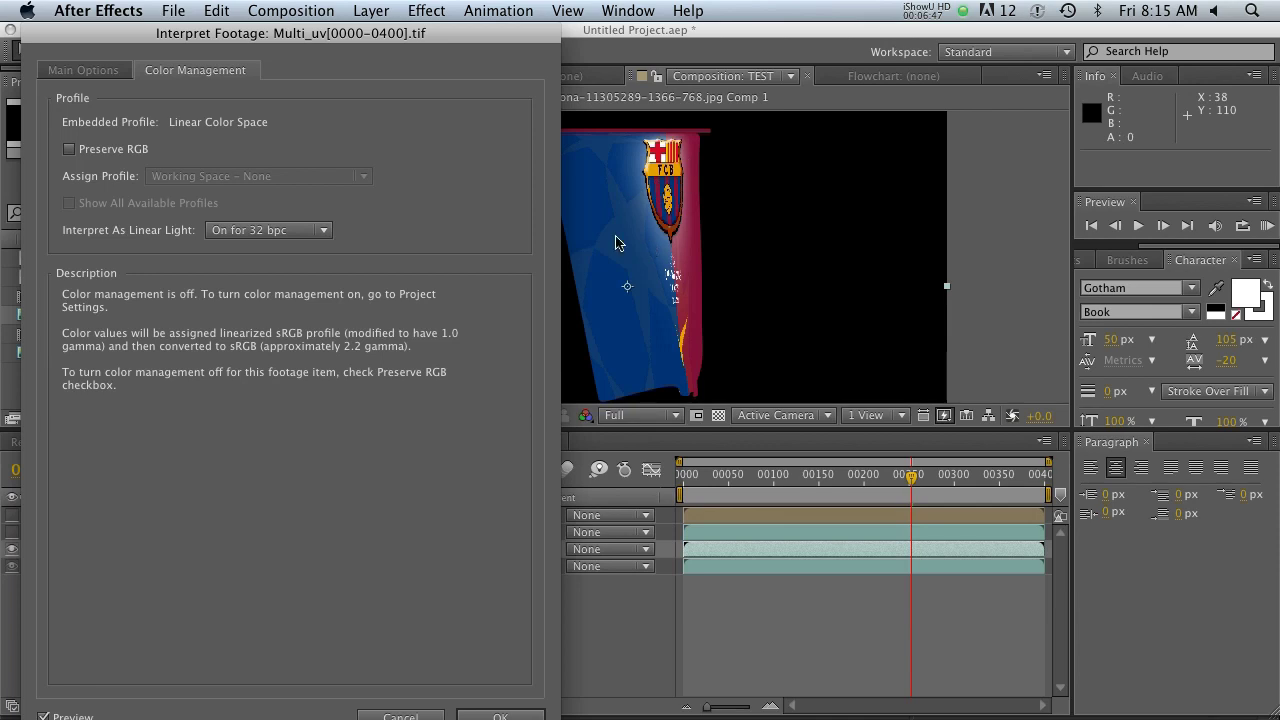
click(69, 149)
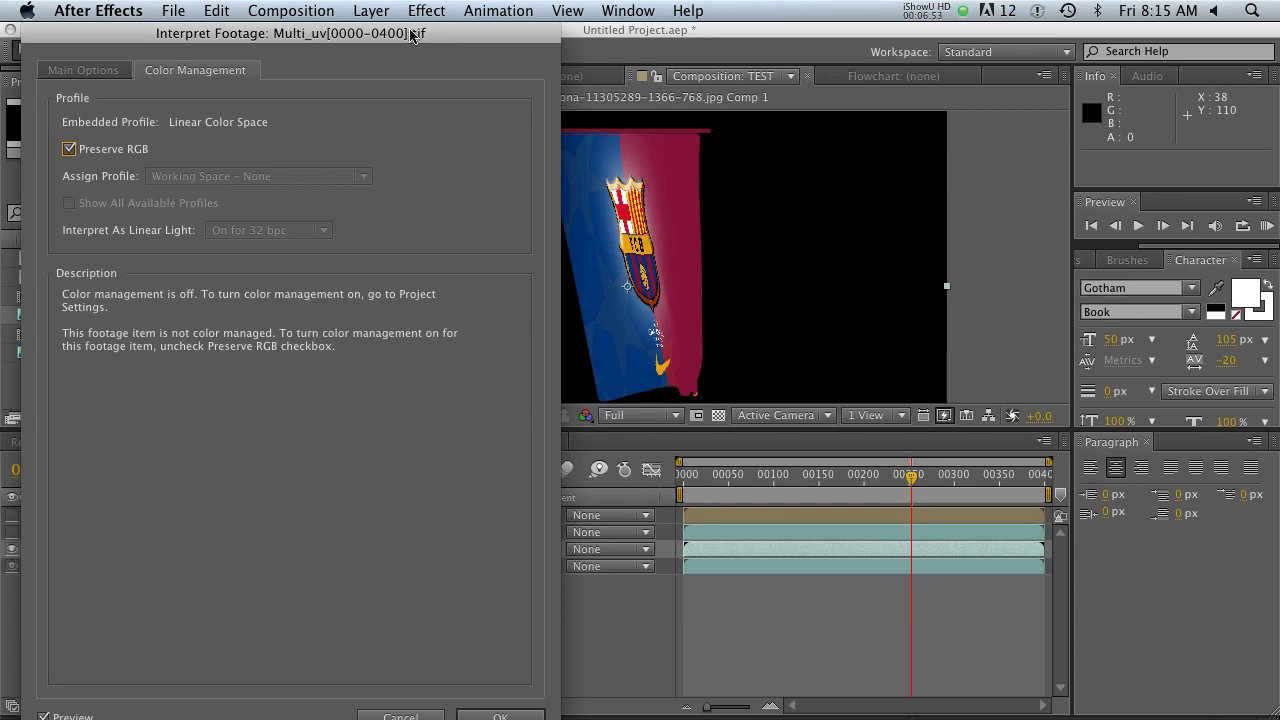
drag(411, 35, 413, 34)
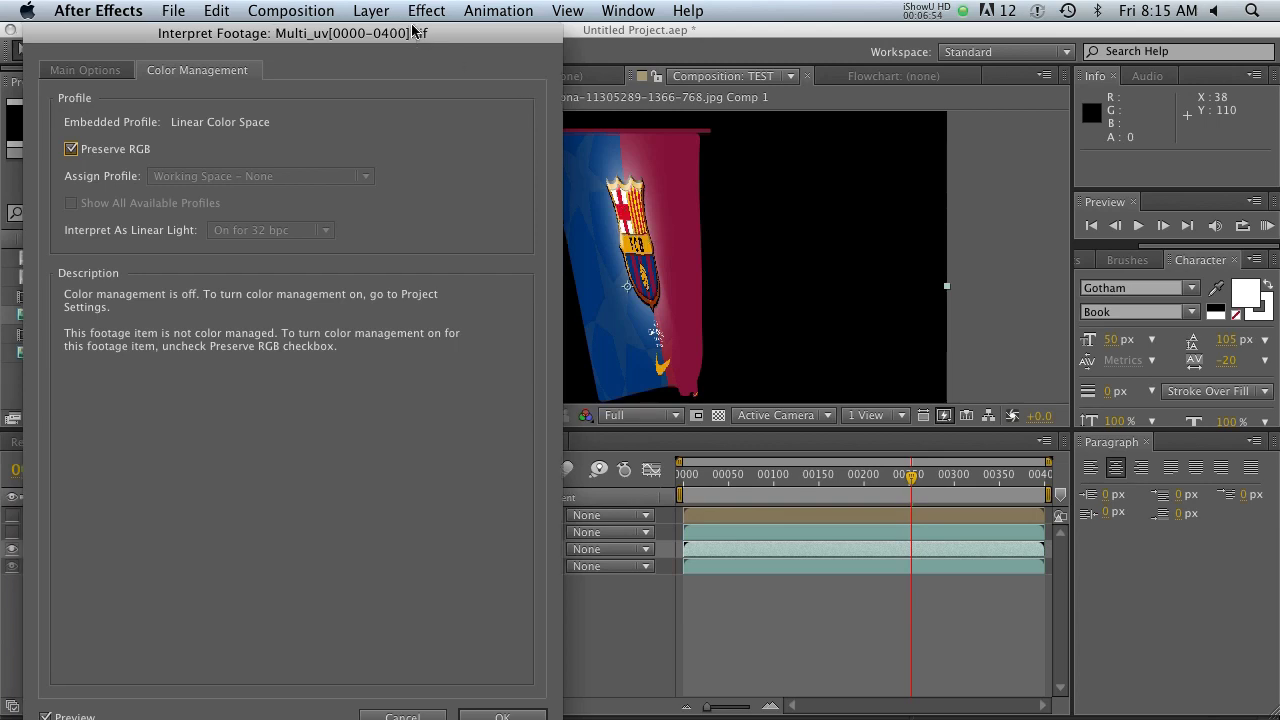
click(502, 716)
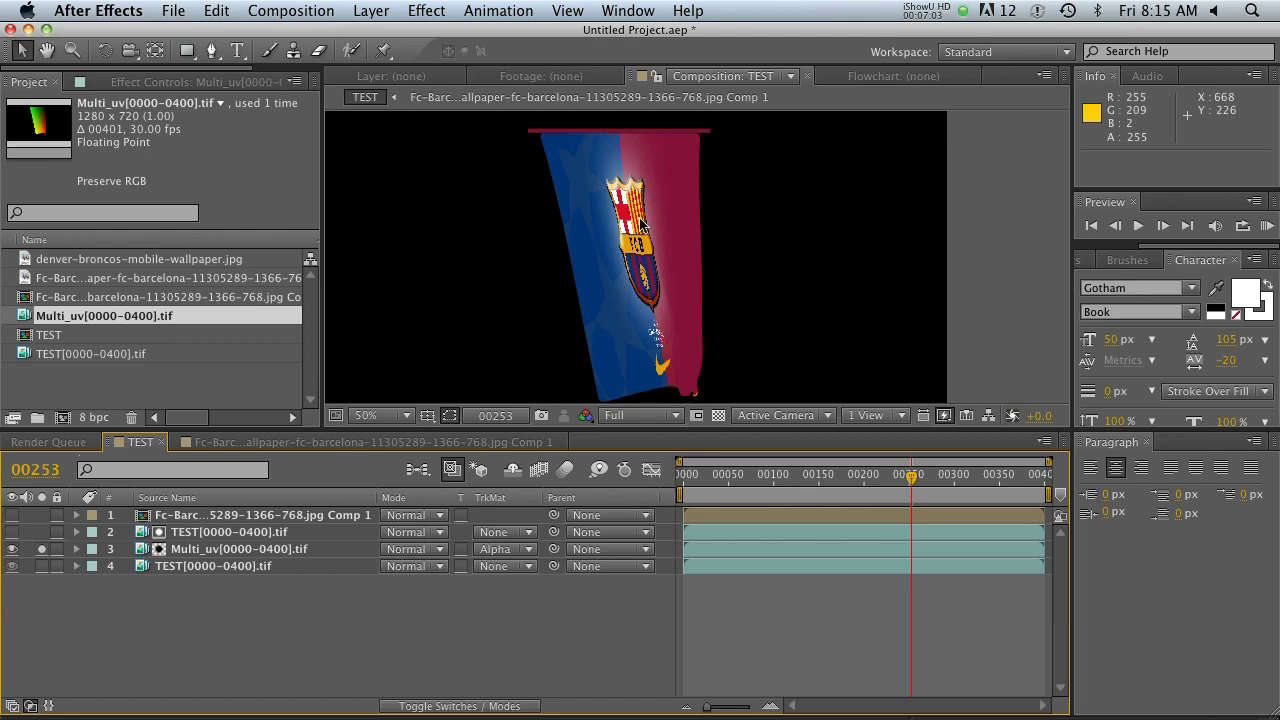
- Cycle the project colour depth from 8 through 16 to 32 bits per channel
scroll(638, 242, up, 2)
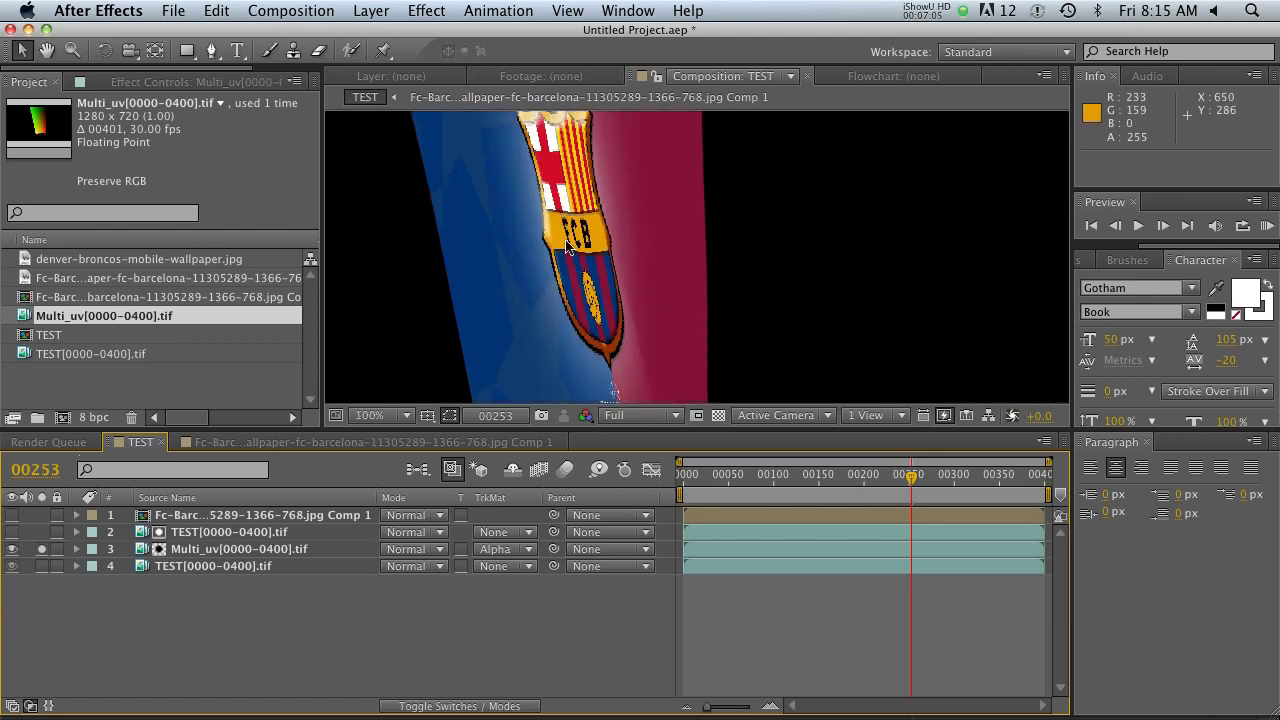
scroll(625, 225, down, 1)
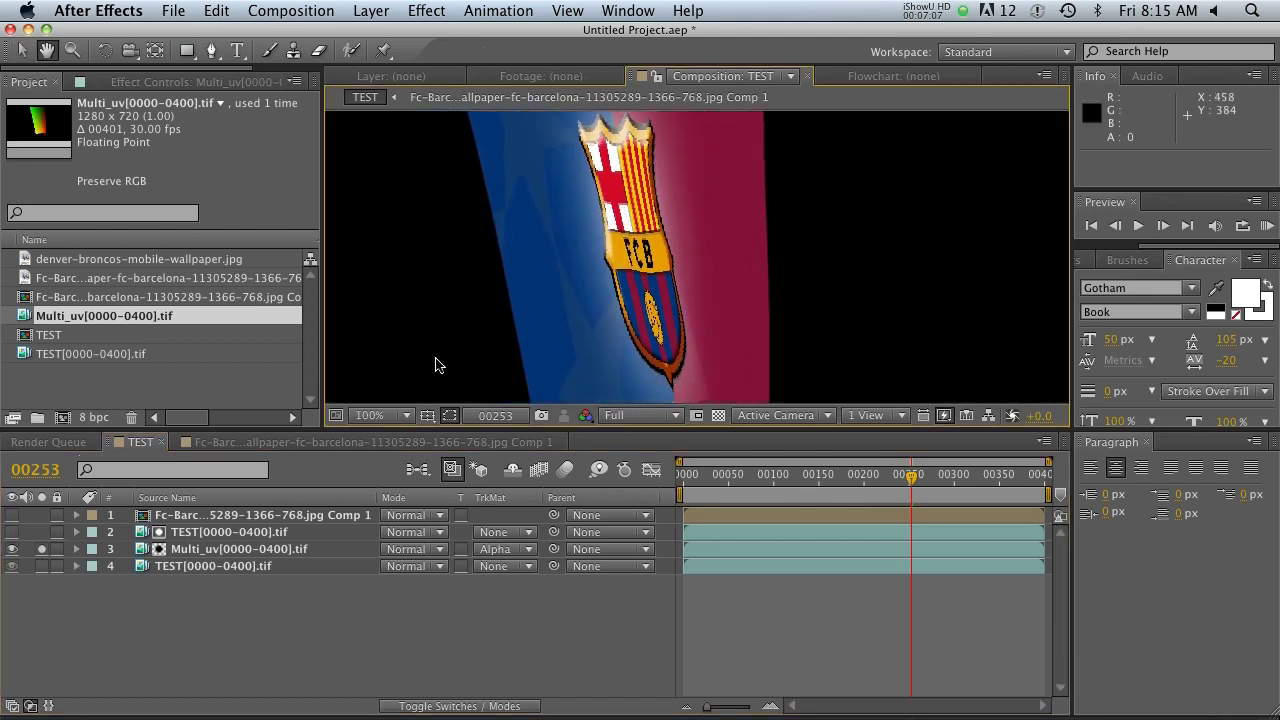
key(v)
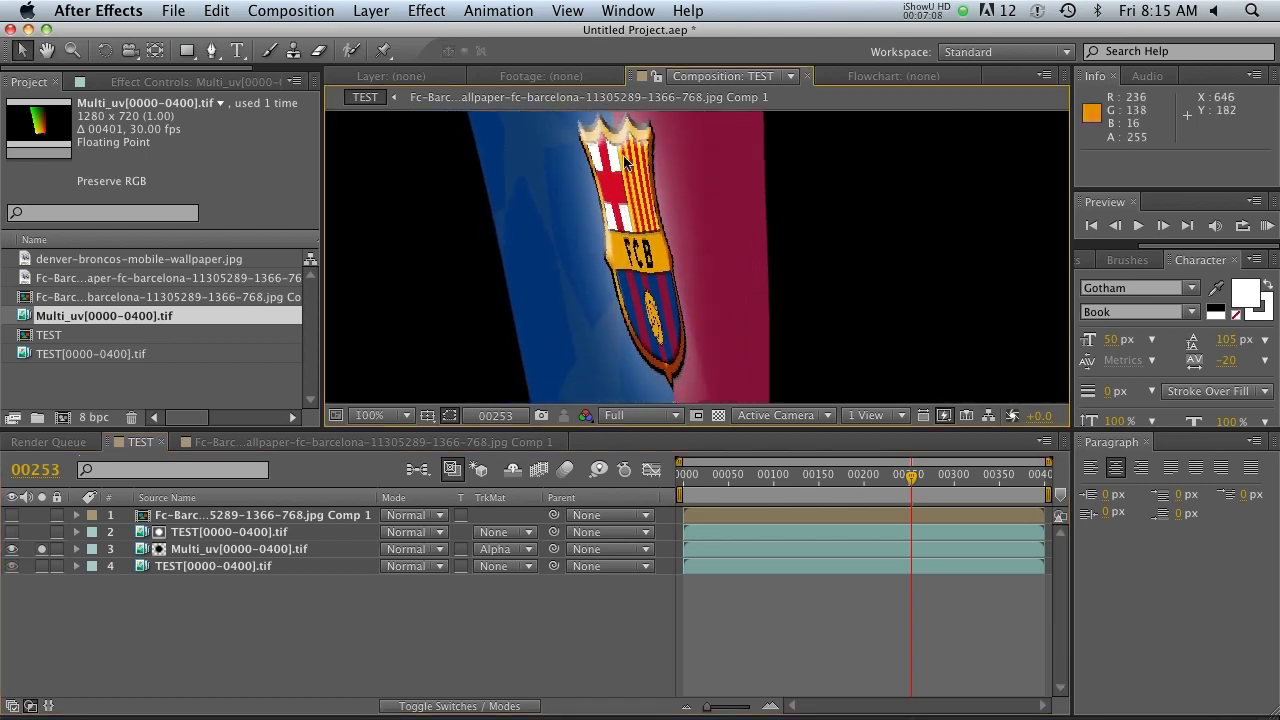
alt+click(88, 422)
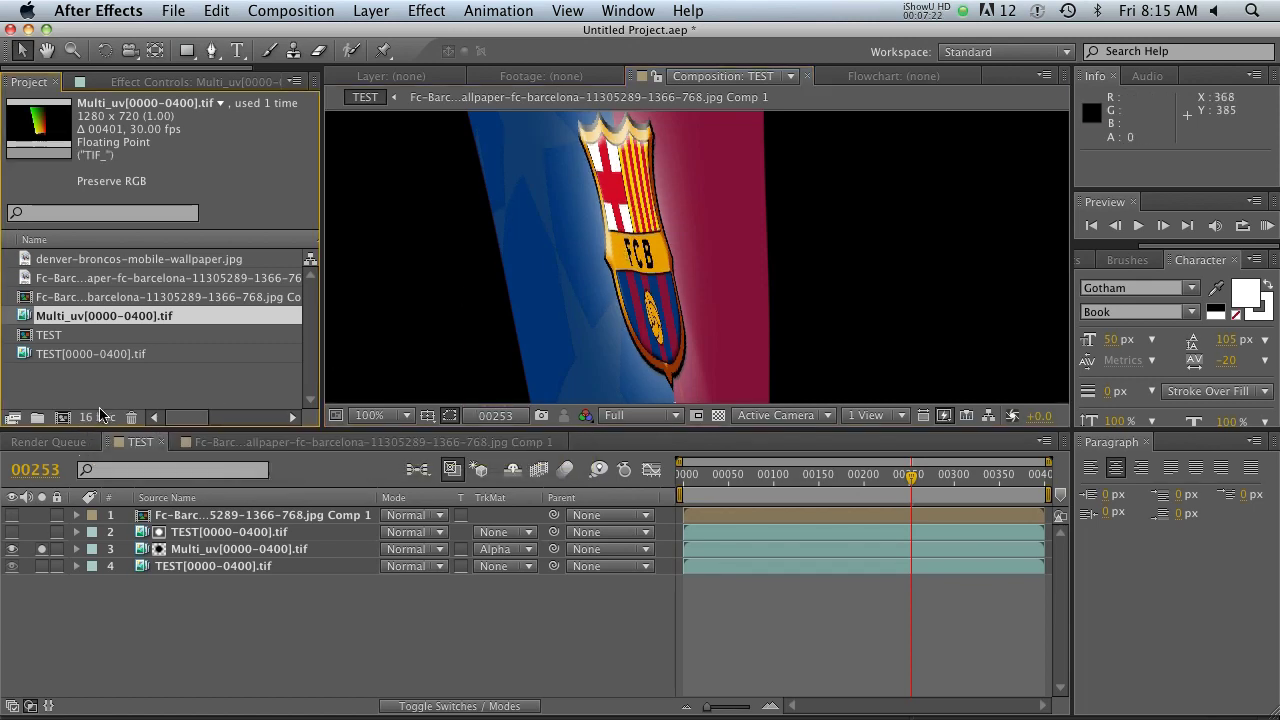
alt+click(100, 415)
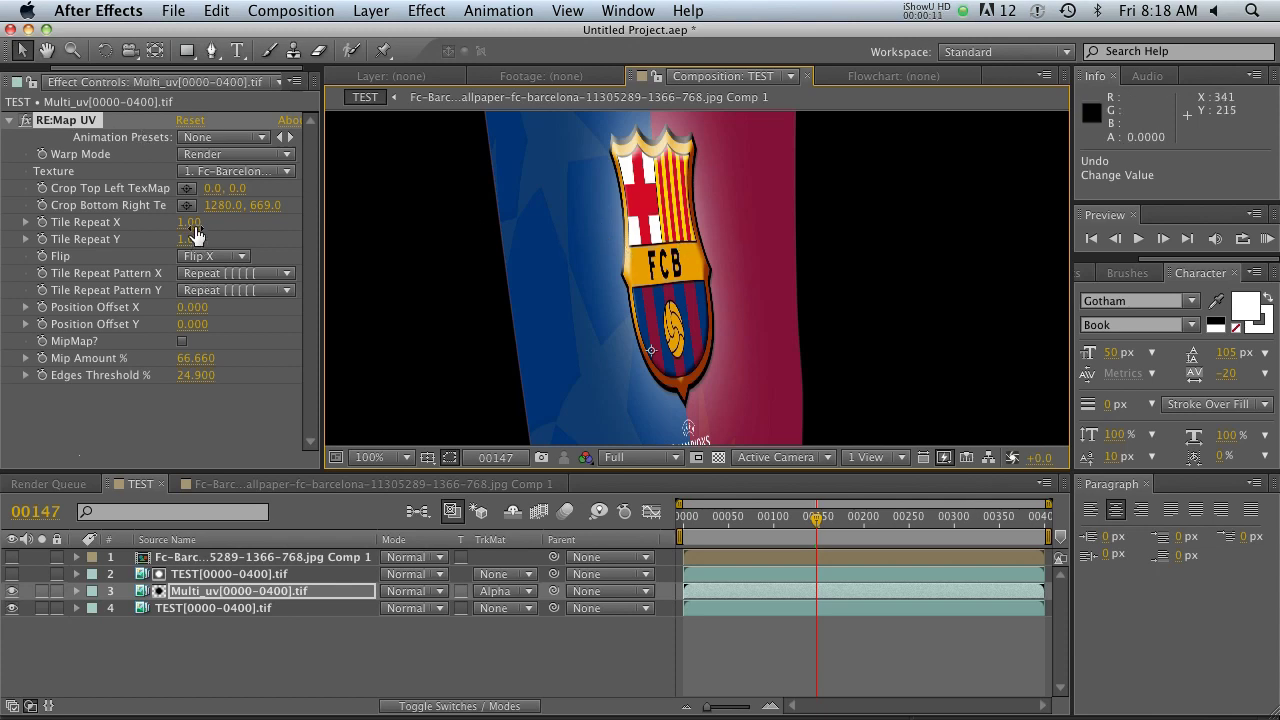
- Re-crop the flag texture to top-left -16, 168 and bottom-right 1268, 531
drag(239, 188, 250, 188)
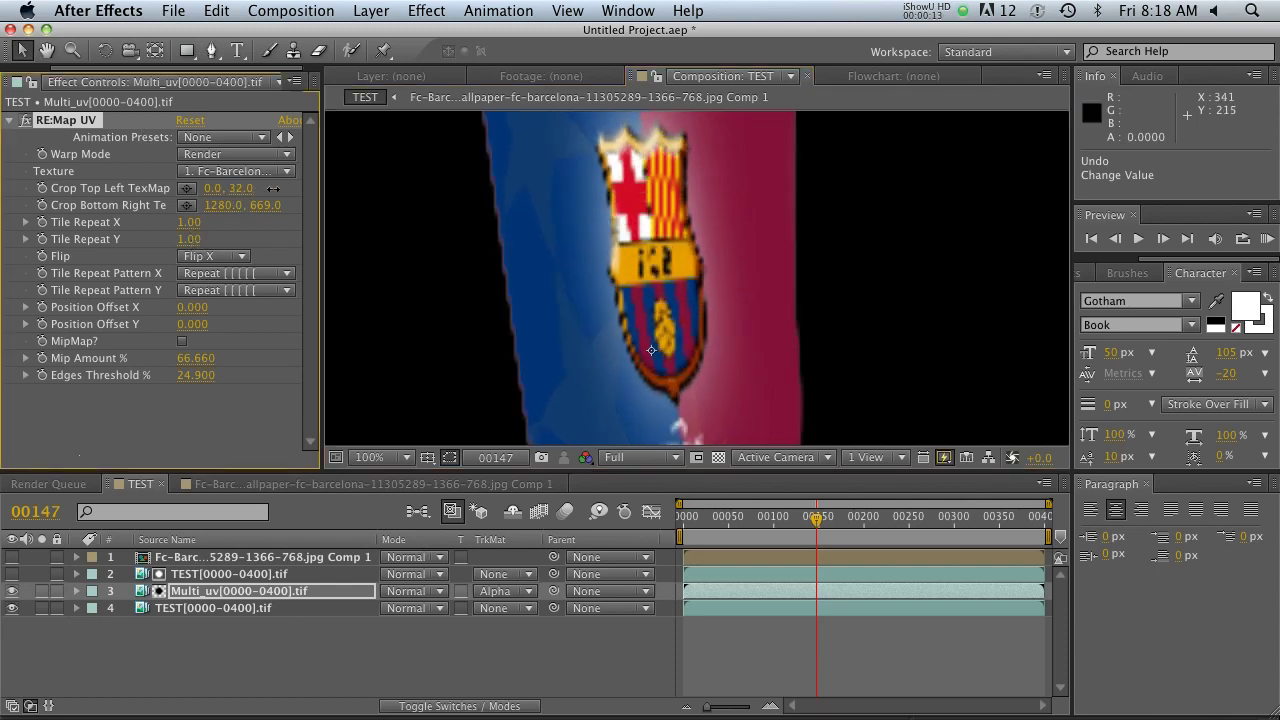
drag(272, 188, 262, 188)
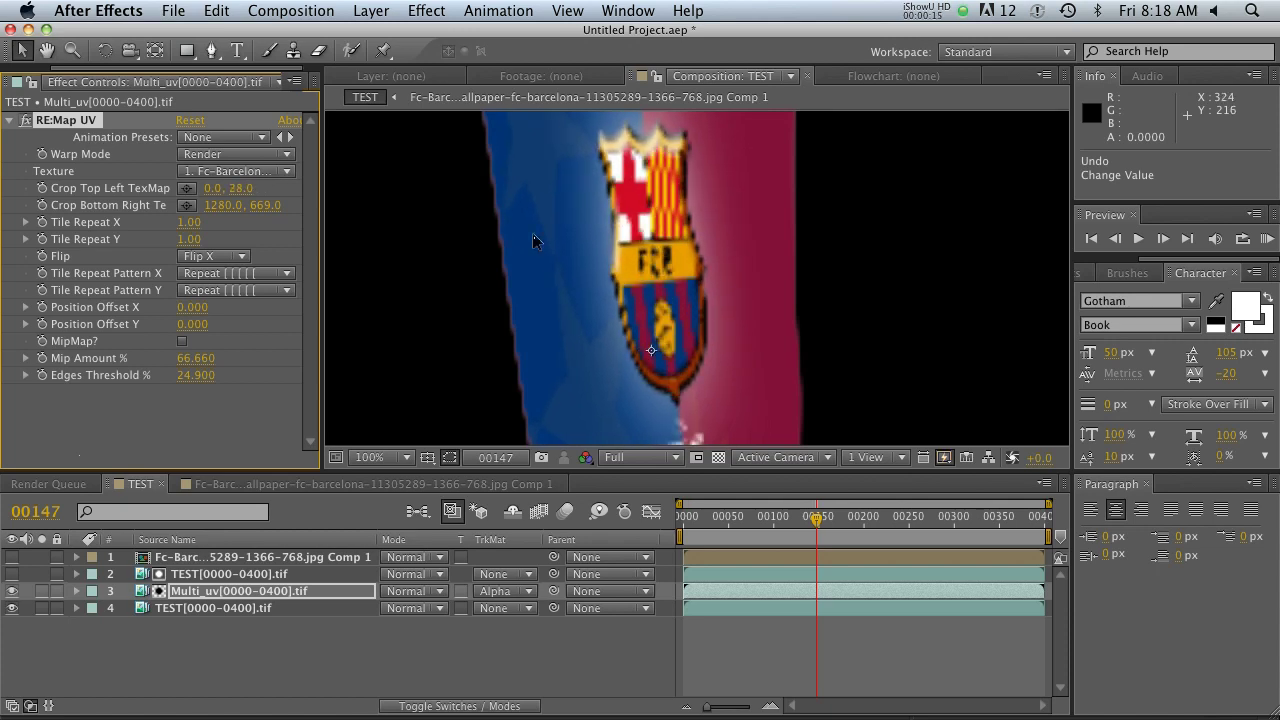
key(comma)
drag(358, 150, 357, 190)
drag(997, 392, 964, 333)
key(space)
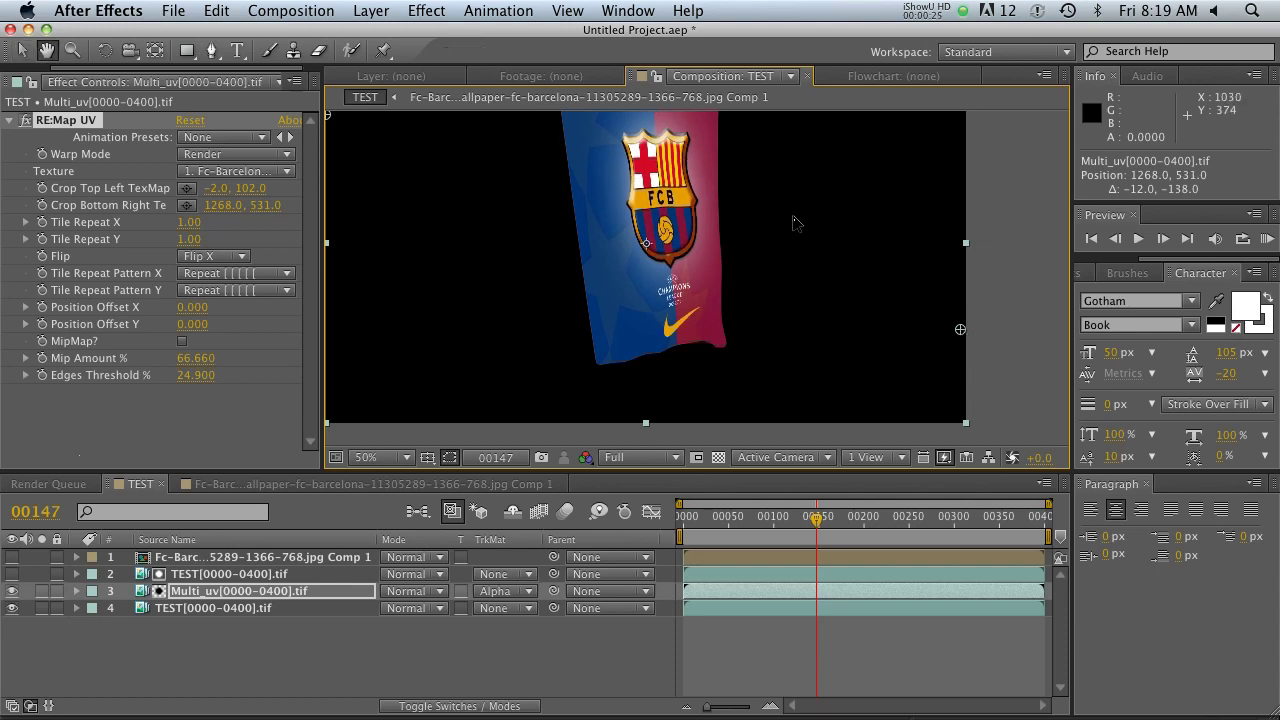
drag(800, 220, 863, 263)
drag(397, 158, 391, 197)
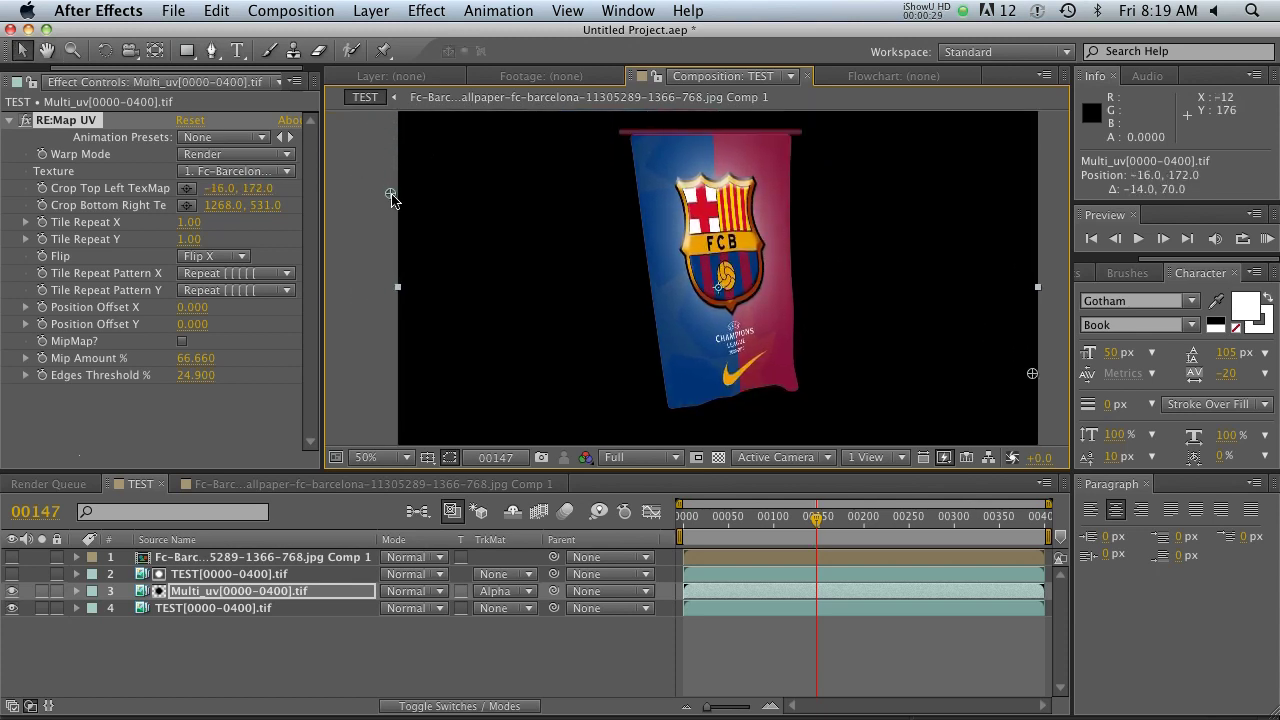
- Inspect the magnified crest and raise RE:Map UV's Edges Threshold to 42.3%
scroll(720, 310, up, 2)
key(space)
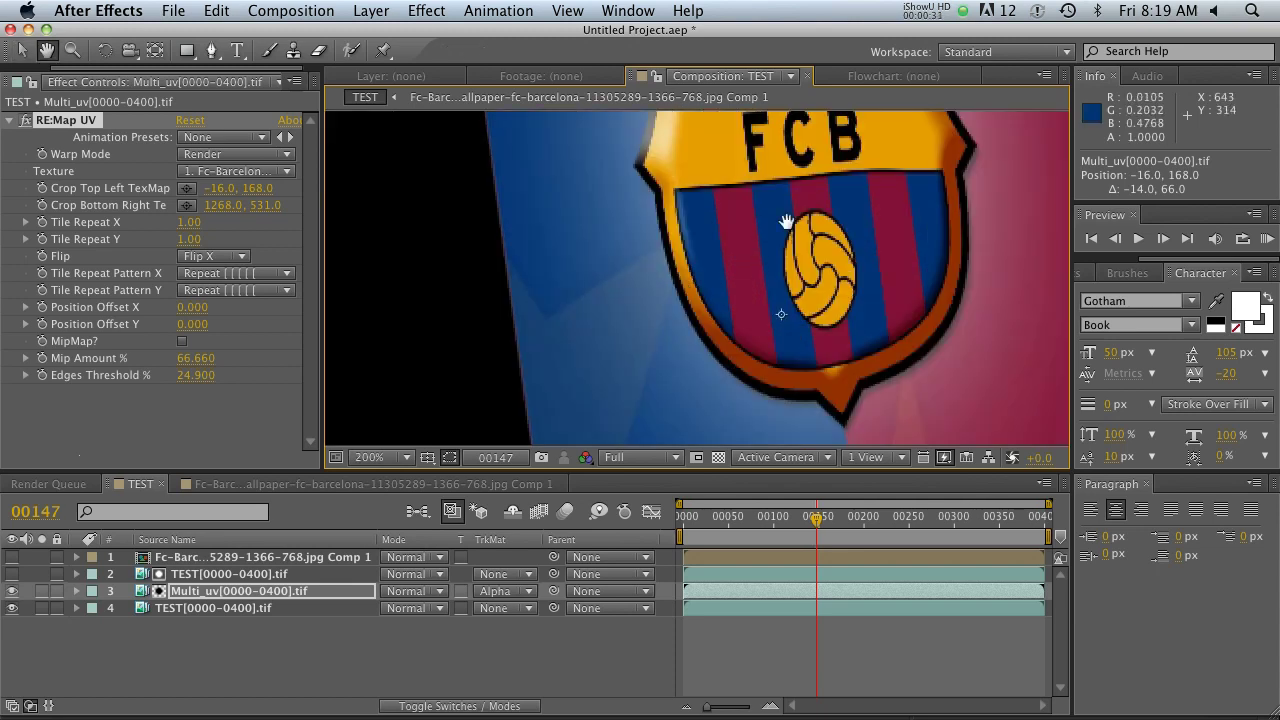
drag(786, 249, 684, 277)
scroll(684, 277, down, 1)
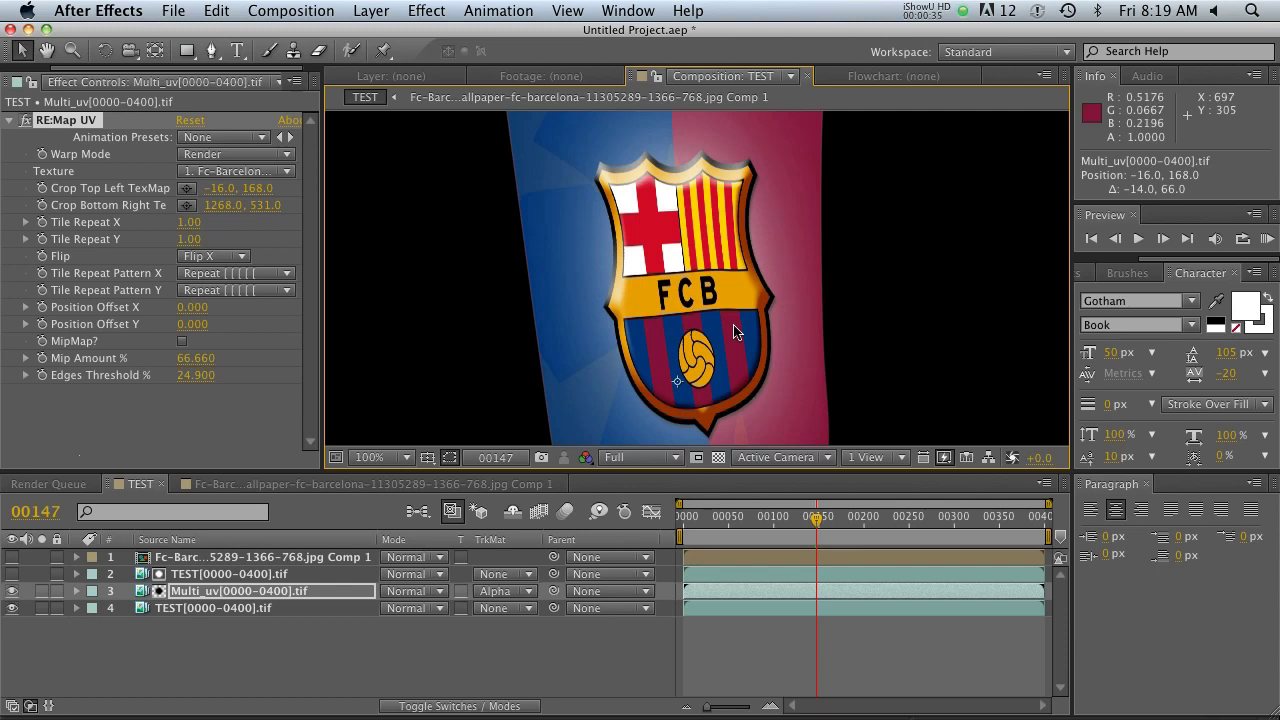
scroll(686, 334, down, 1)
key(space)
drag(723, 318, 728, 288)
scroll(729, 288, up, 2)
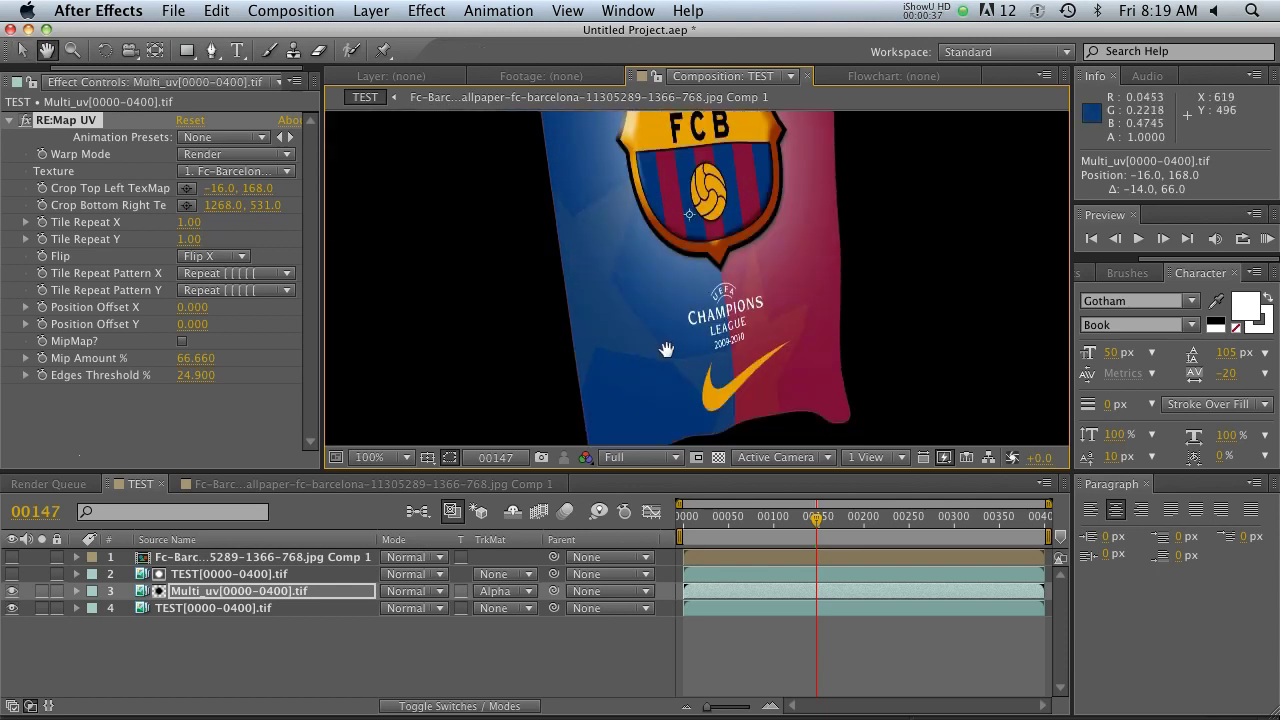
drag(669, 349, 676, 313)
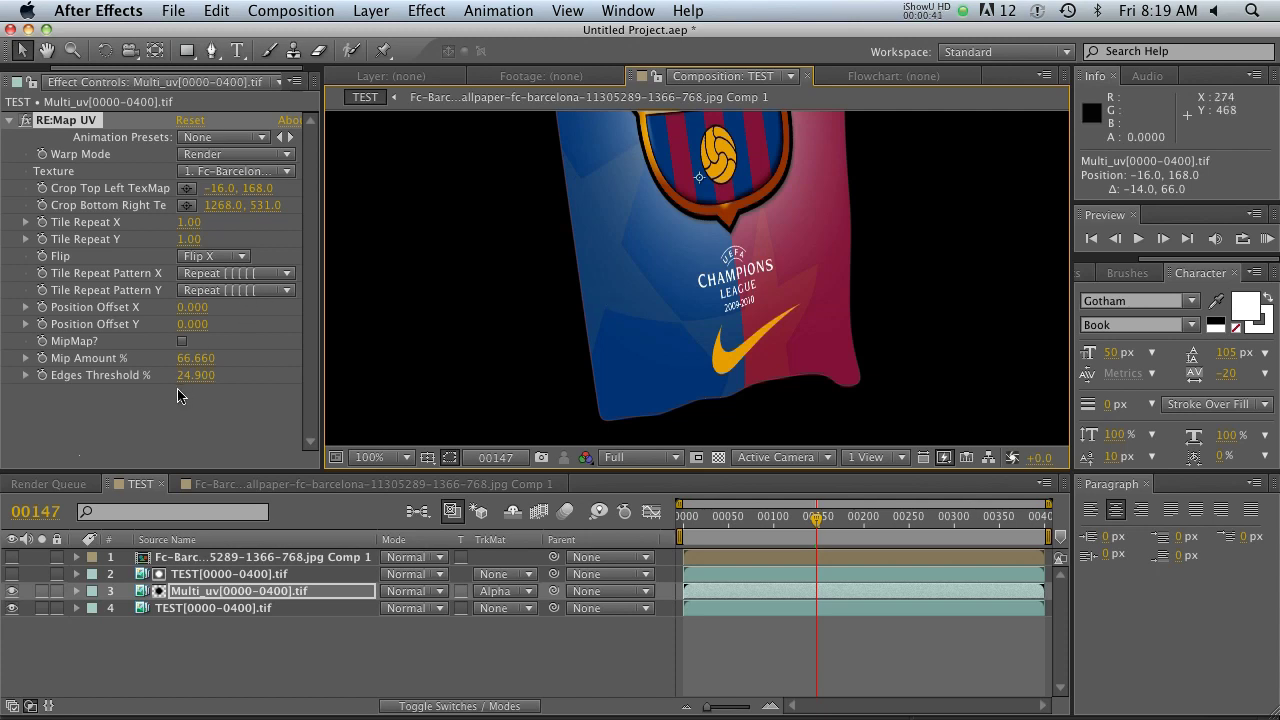
drag(196, 383, 372, 378)
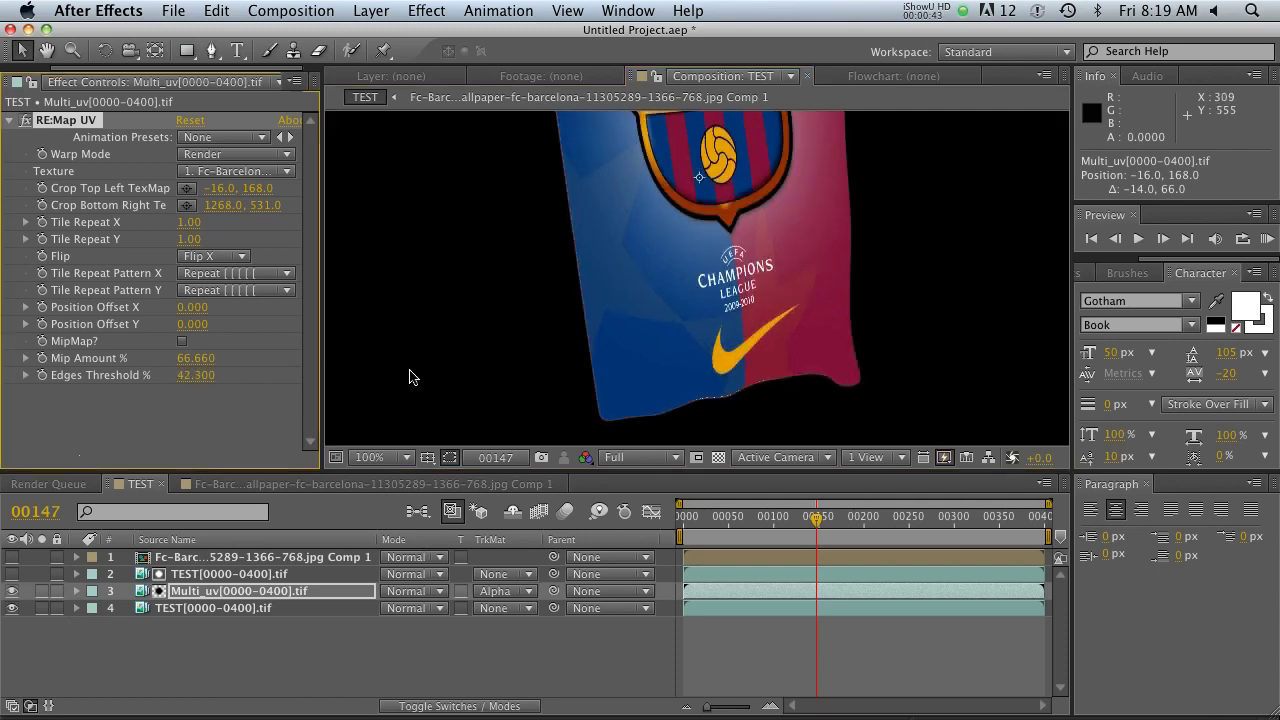
drag(571, 150, 585, 340)
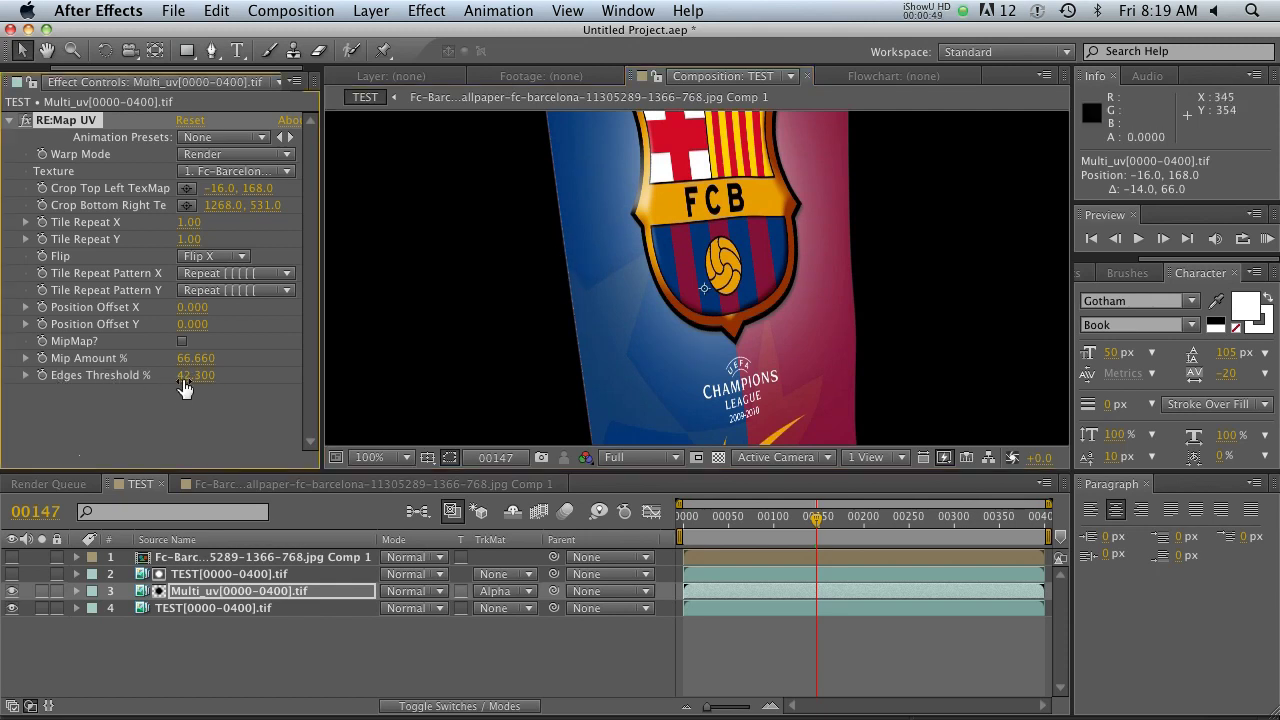
- Lower Edges Threshold to 13.8% and zoom out to check the whole banner
mouse_move(195, 388)
mouse_down()
mouse_move(222, 390)
mouse_move(201, 378)
mouse_up()
drag(84, 375, 46, 380)
key(h)
drag(609, 337, 650, 245)
key(v)
key(comma)
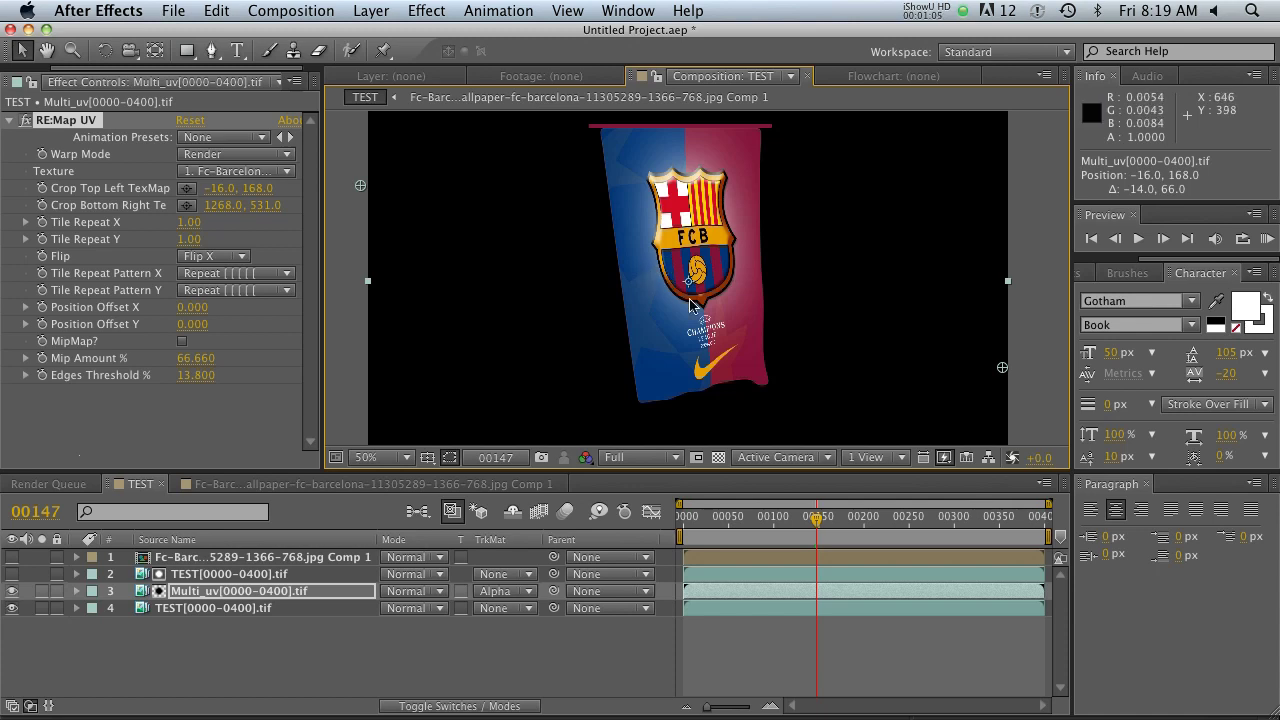
- Centre the crest in the viewer and bring up the Project panel's footage list
scroll(663, 289, up, 2)
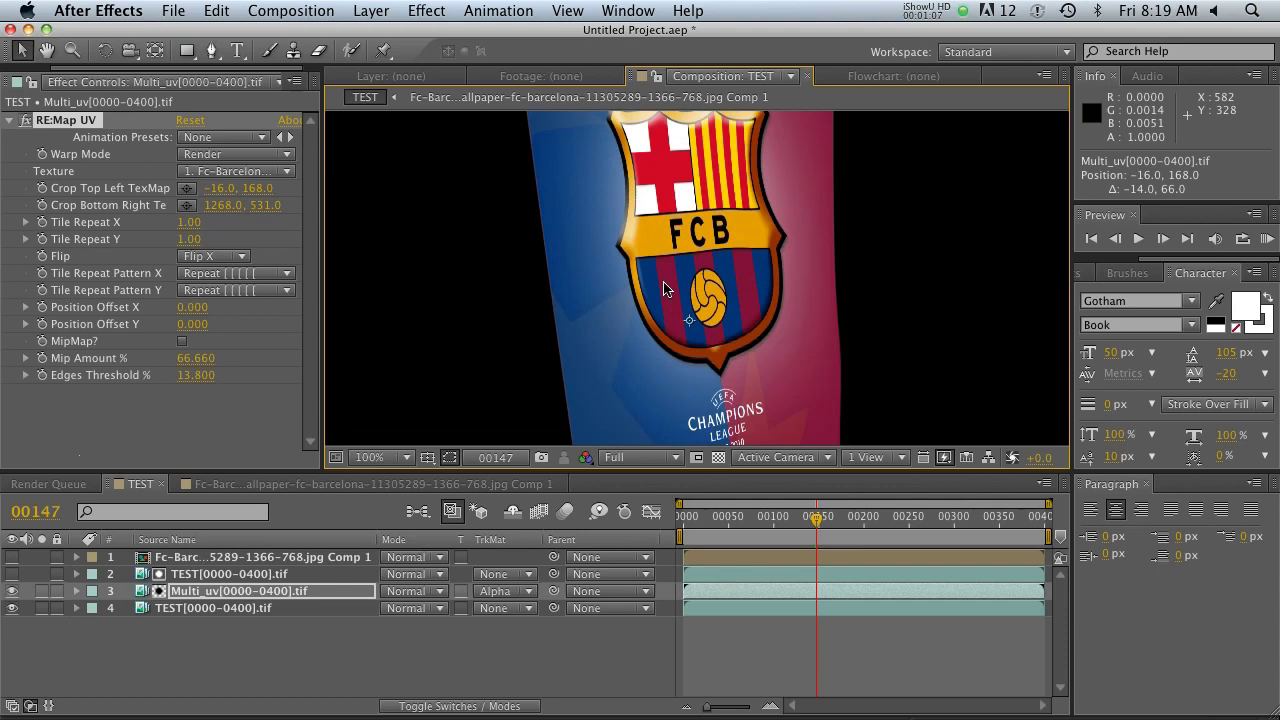
mouse_move(663, 289)
mouse_down()
mouse_move(665, 145)
mouse_move(670, 208)
mouse_move(709, 244)
mouse_move(681, 310)
mouse_move(681, 394)
mouse_move(681, 293)
mouse_up()
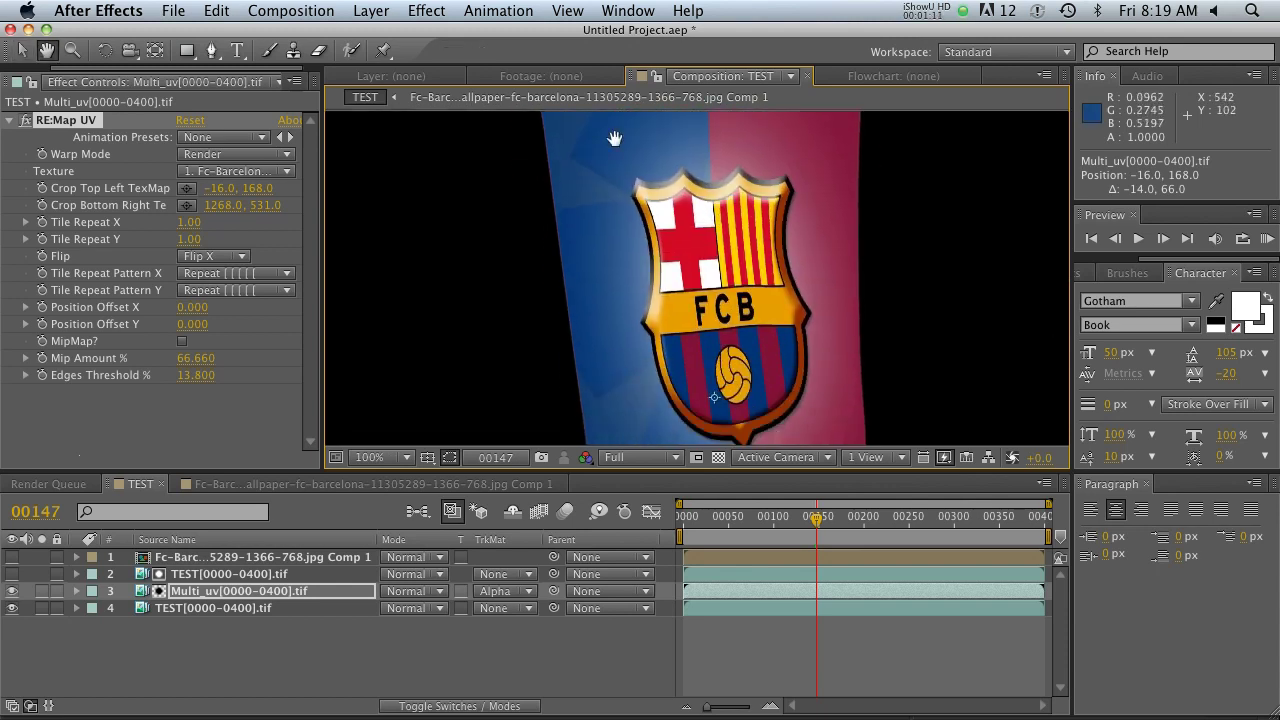
key(v)
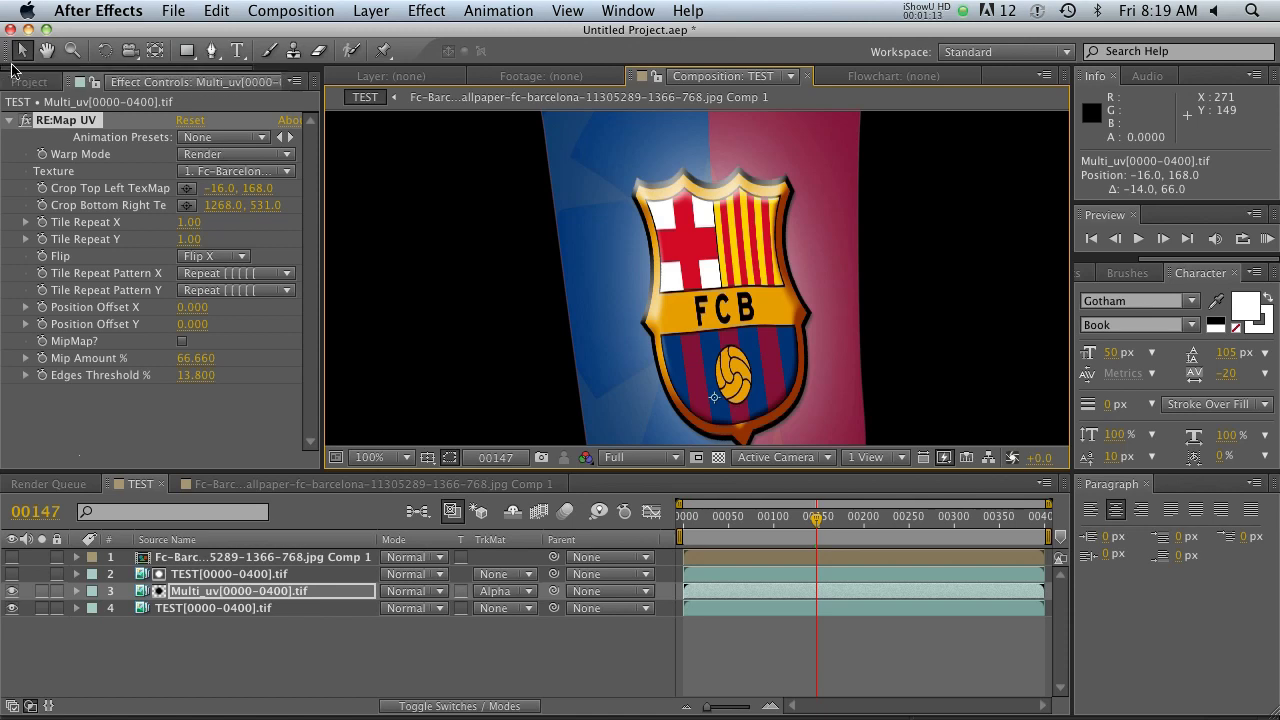
click(20, 81)
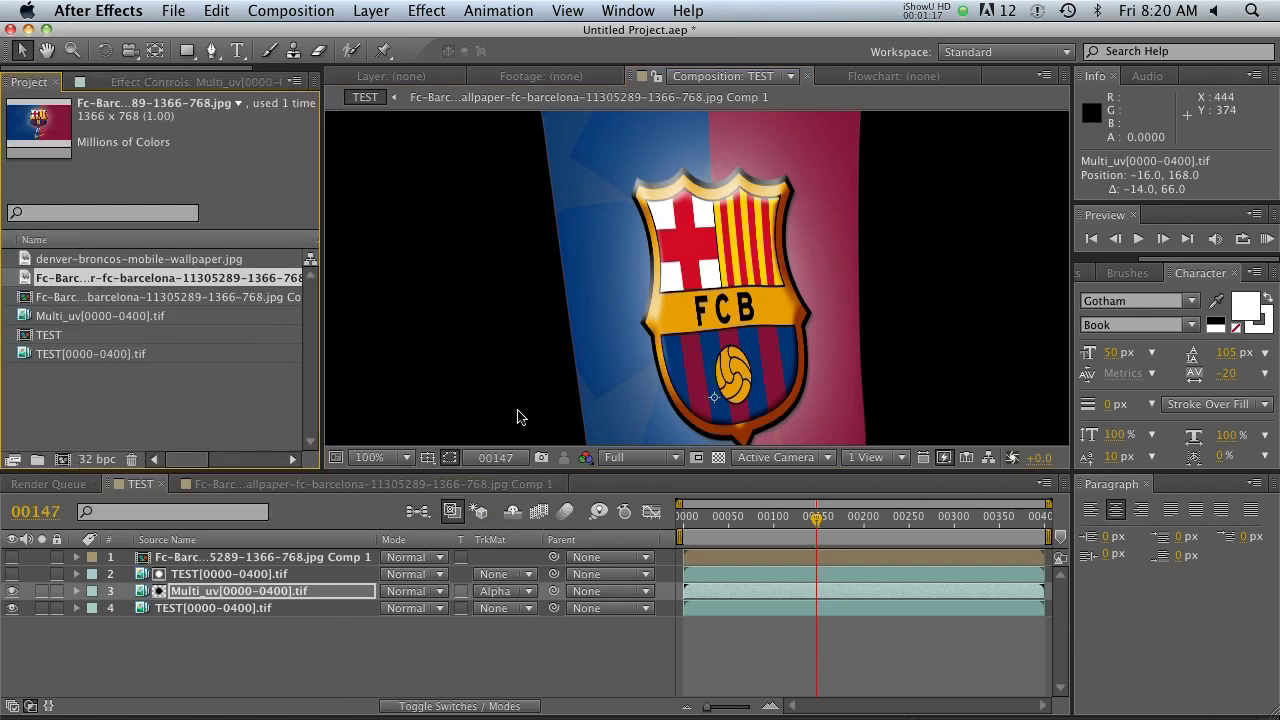
key(h)
drag(680, 380, 687, 233)
key(v)
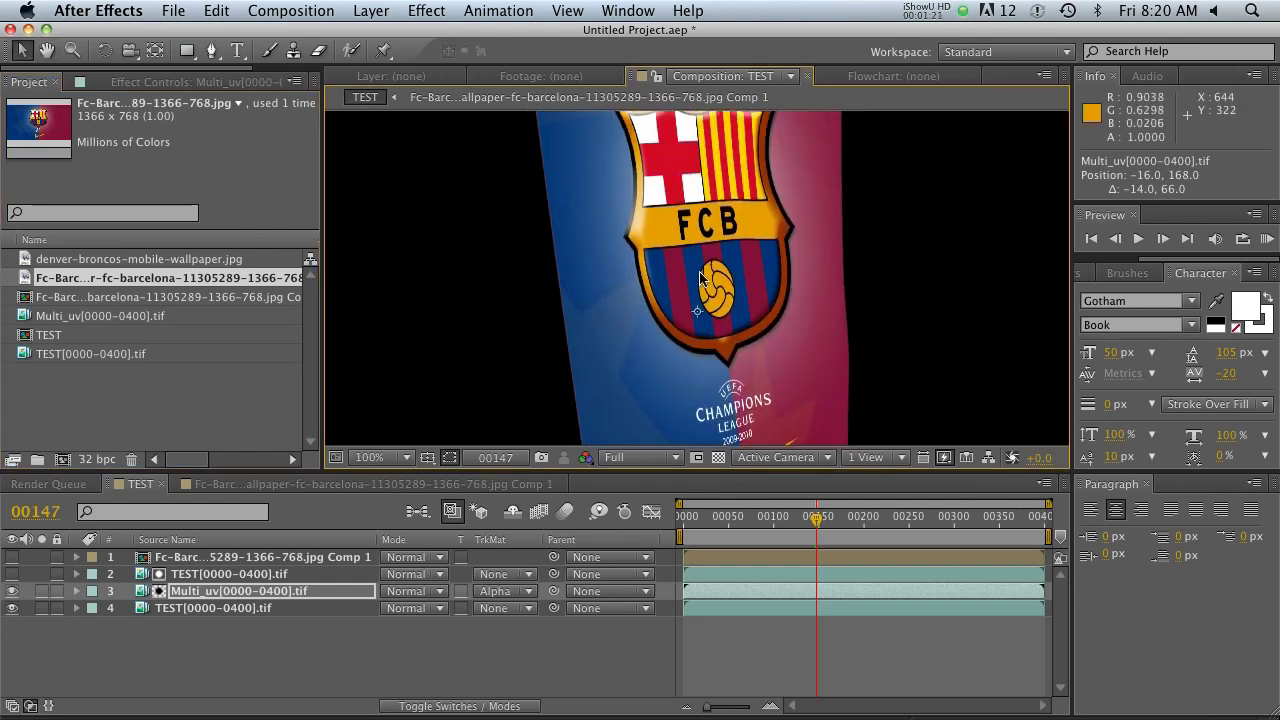
scroll(706, 287, down, 2)
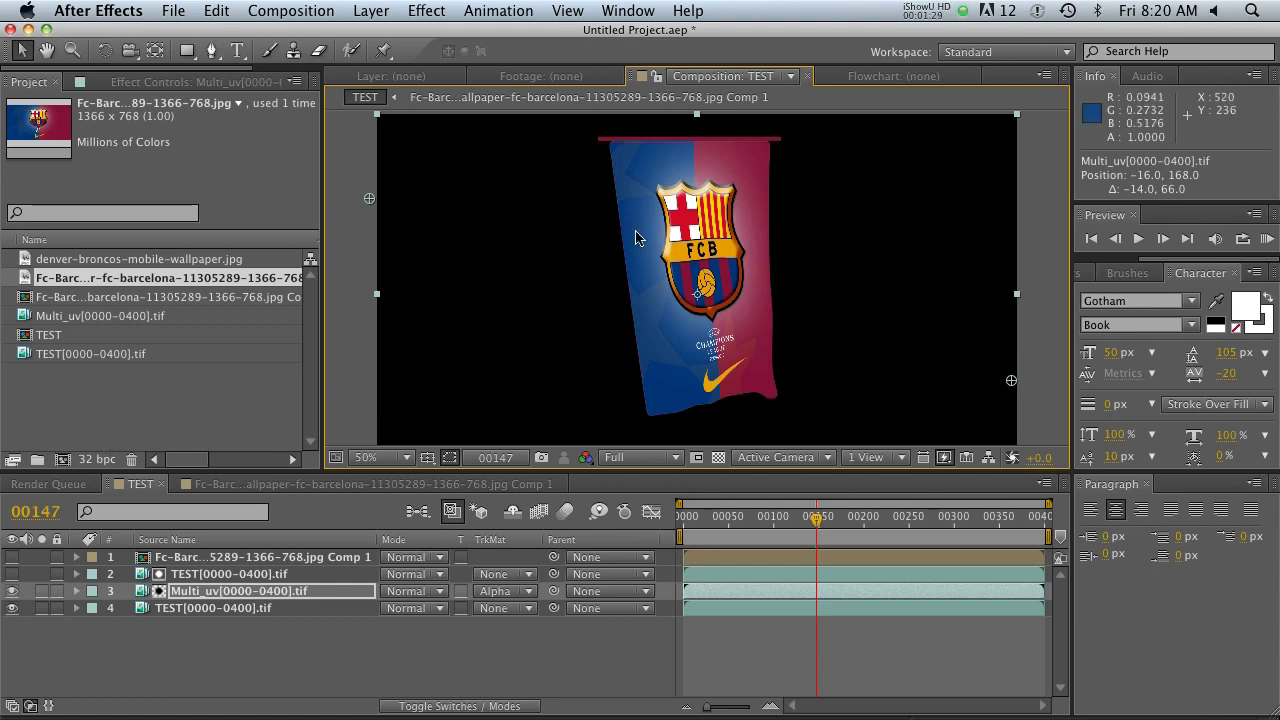
click(66, 320)
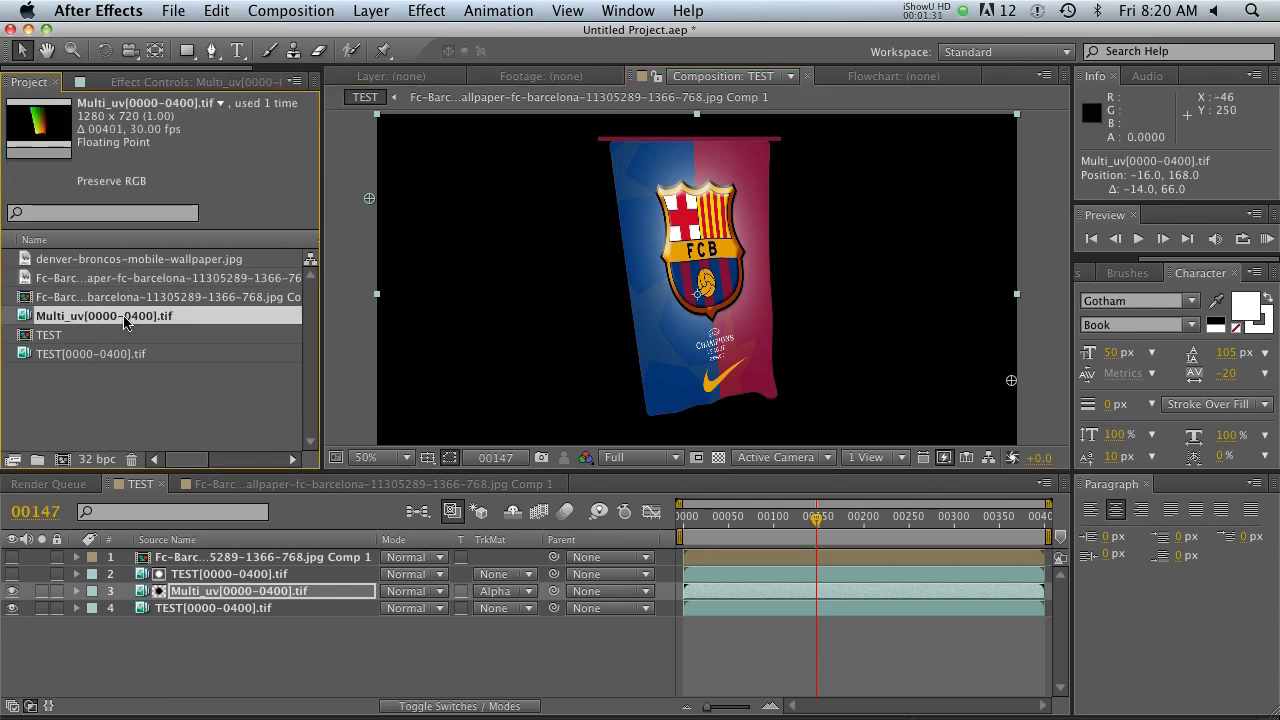
right_click(124, 318)
mouse_move(194, 386)
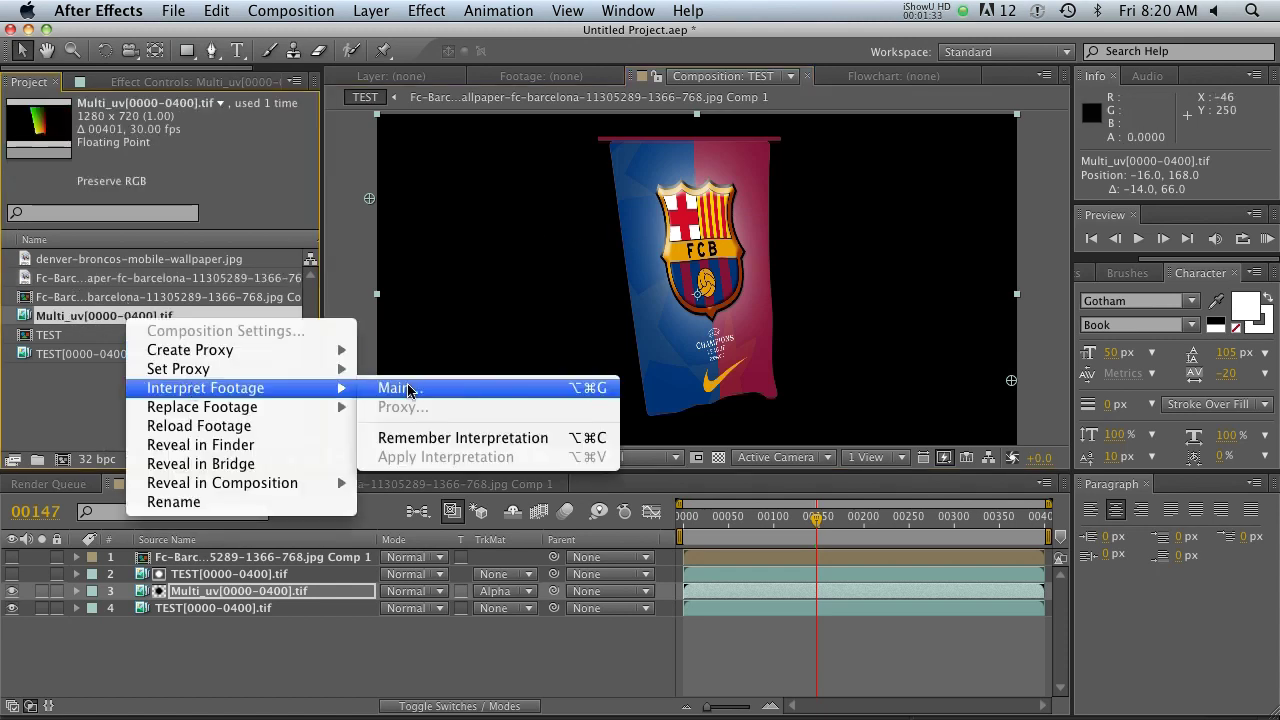
click(58, 398)
click(130, 392)
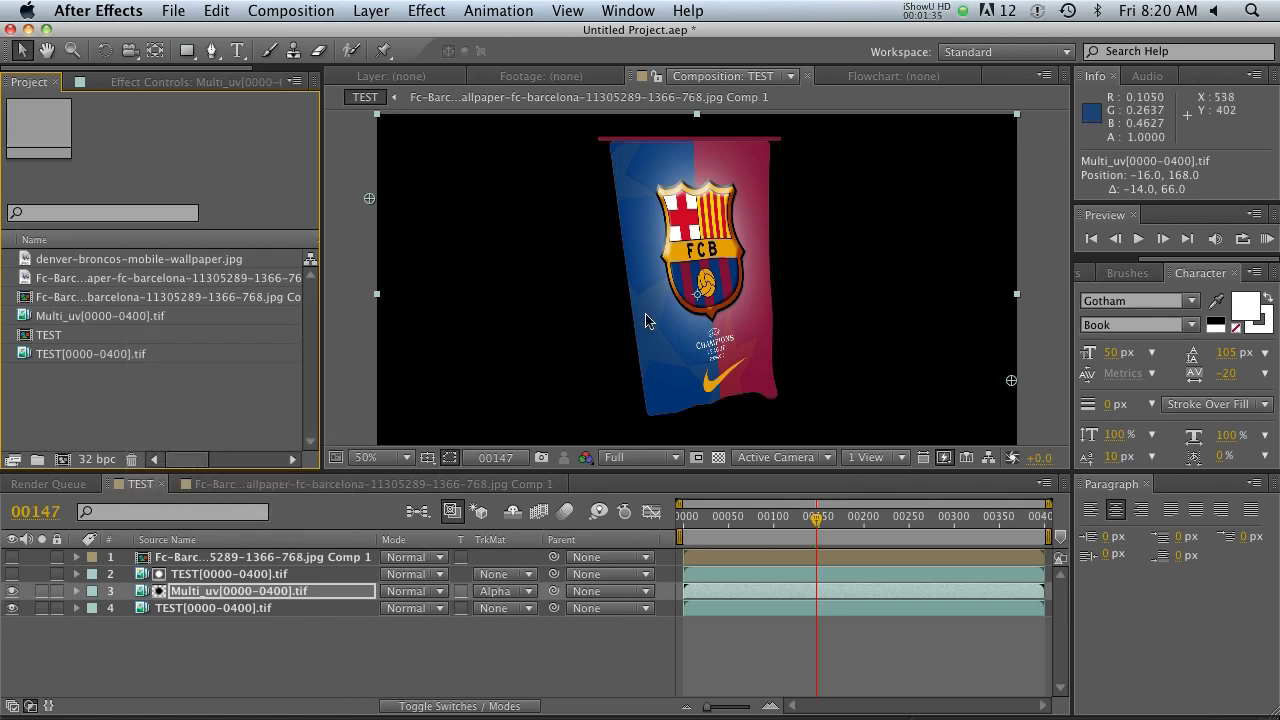
key(period)
drag(683, 319, 692, 410)
key(comma)
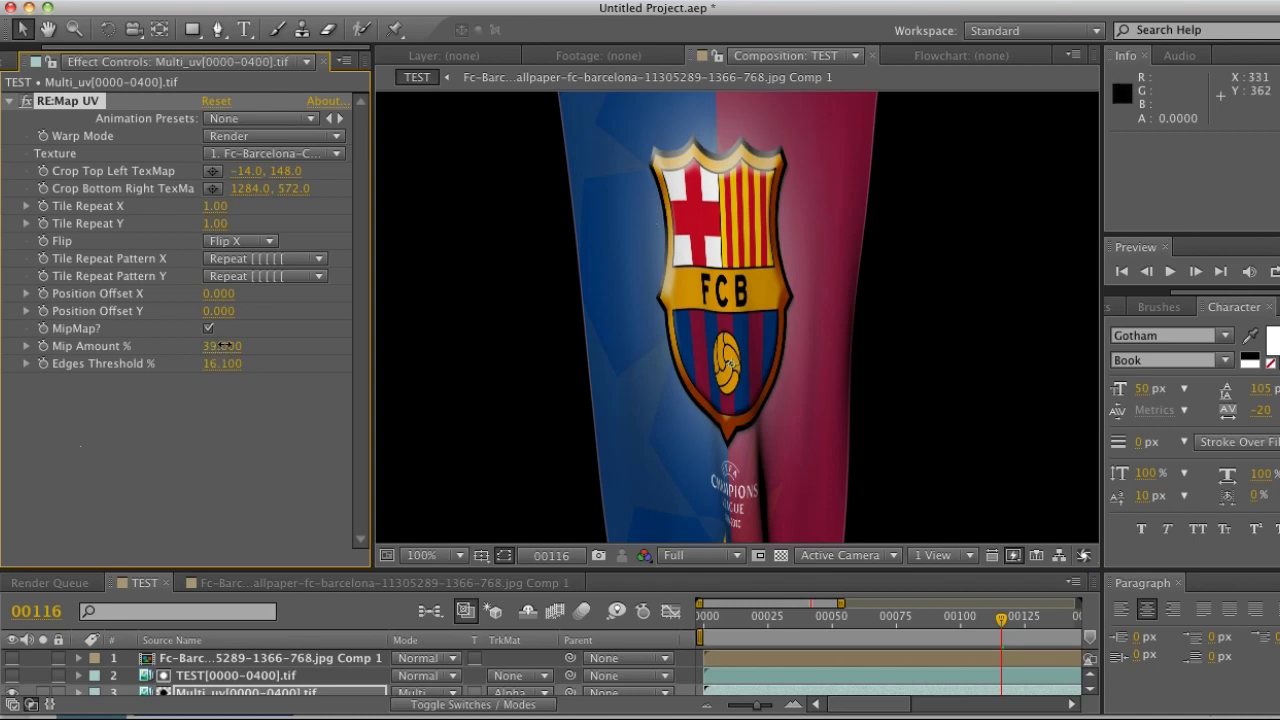
- Scrub RE:Map UV's Mip Amount up to 100, then back down to 33
drag(230, 345, 252, 350)
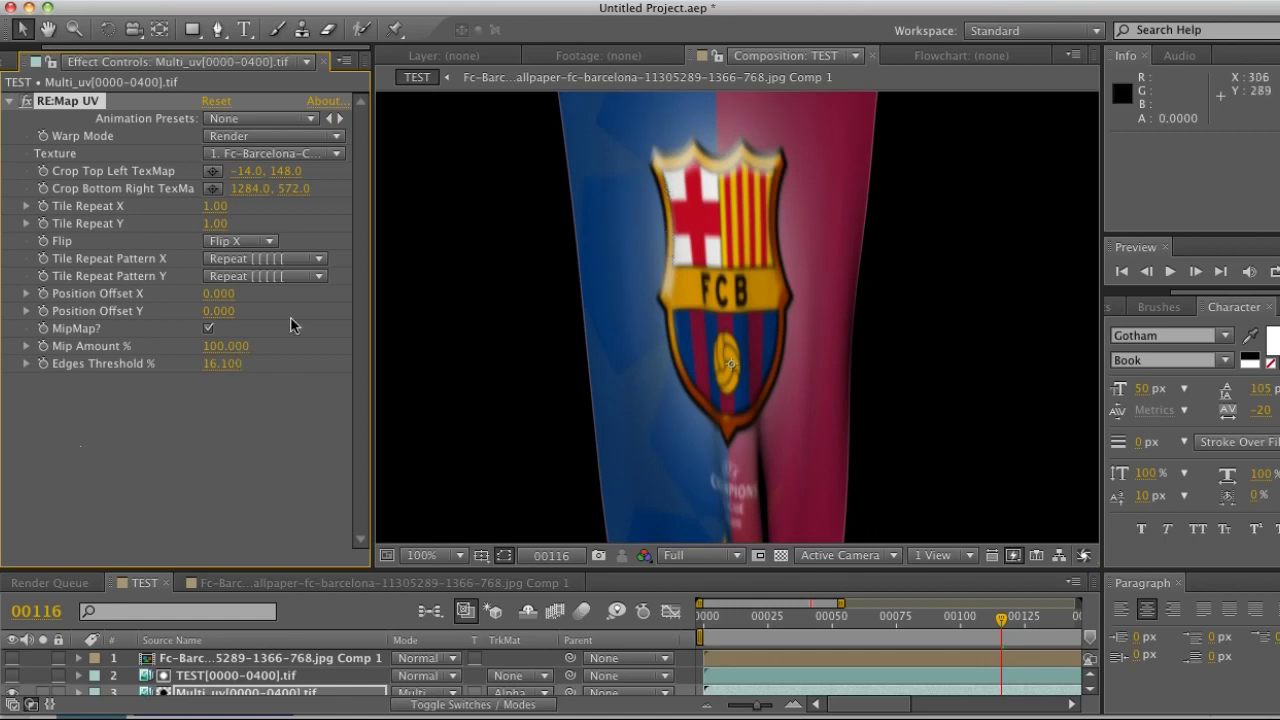
drag(179, 346, 152, 349)
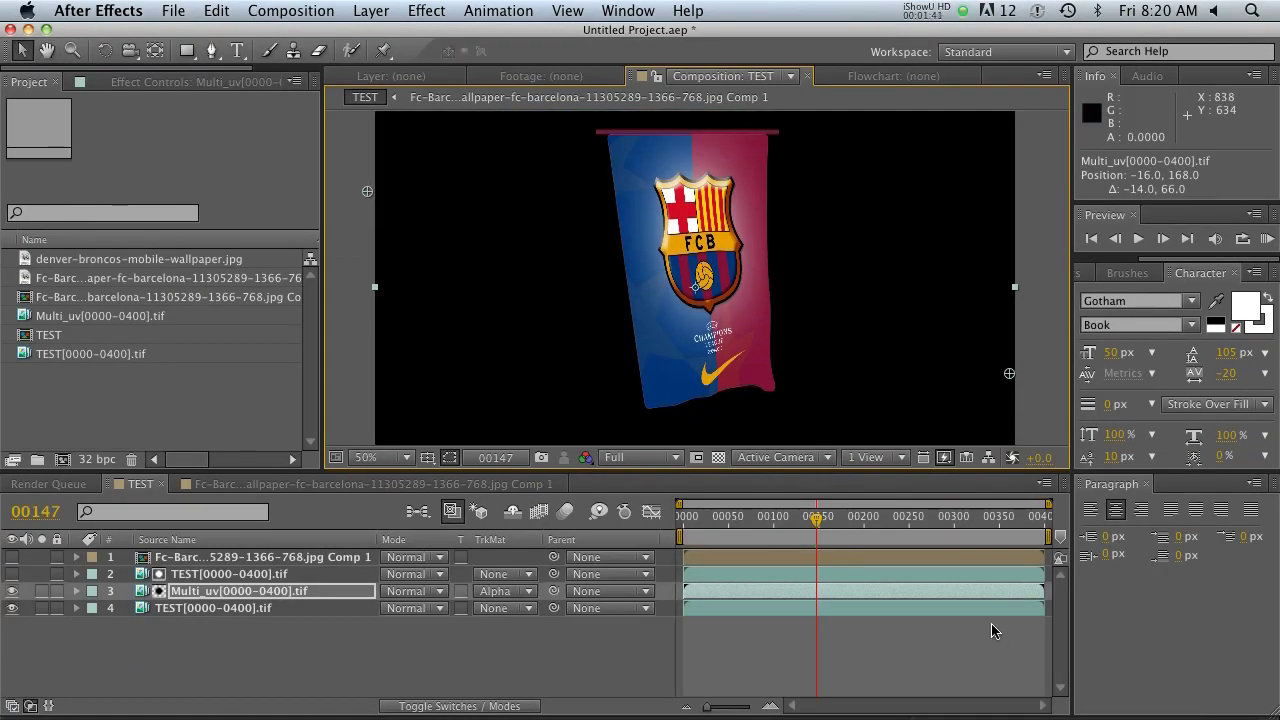
- At frame 00289, set the Multi_uv layer's blend mode to Multiply and check the shading
click(880, 519)
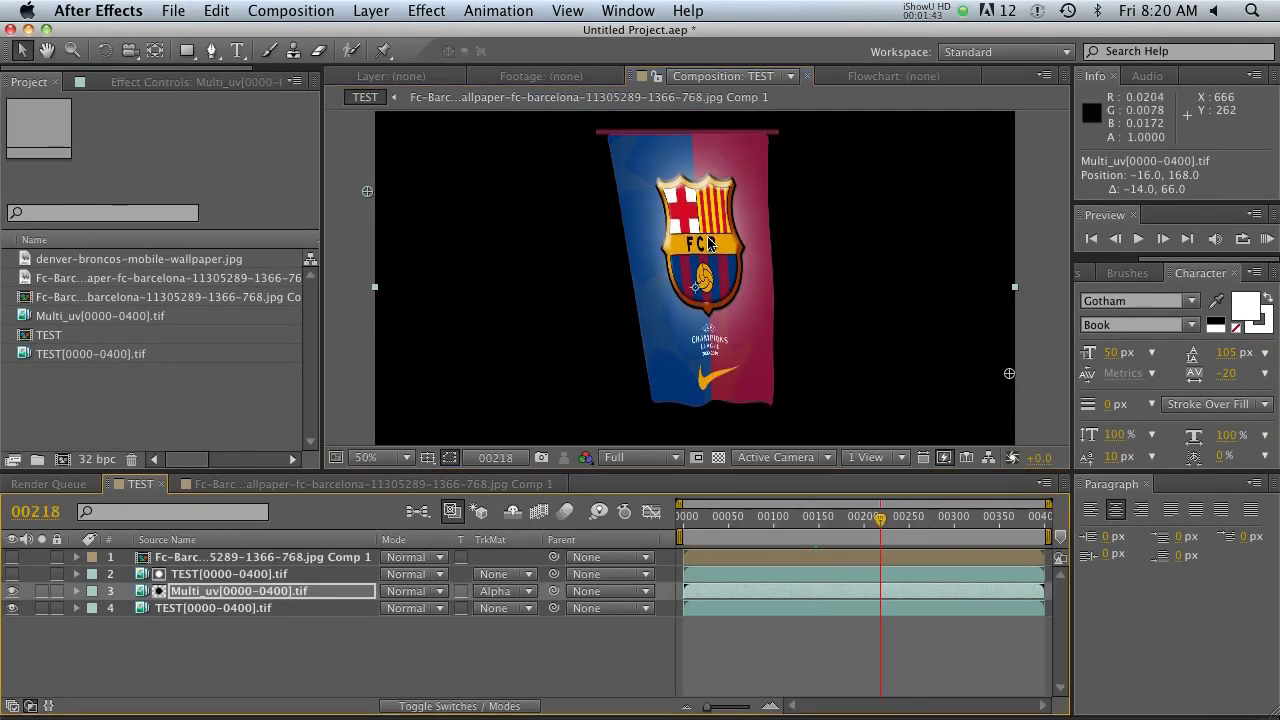
click(943, 516)
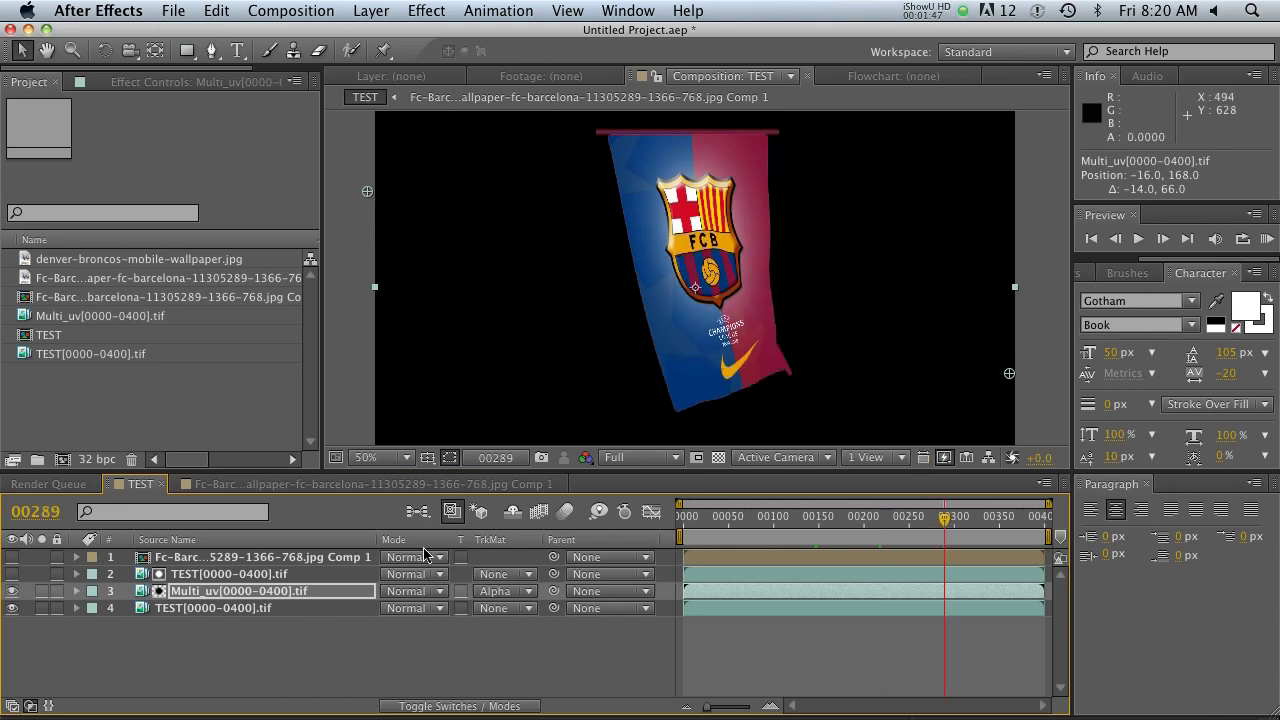
click(209, 593)
click(429, 592)
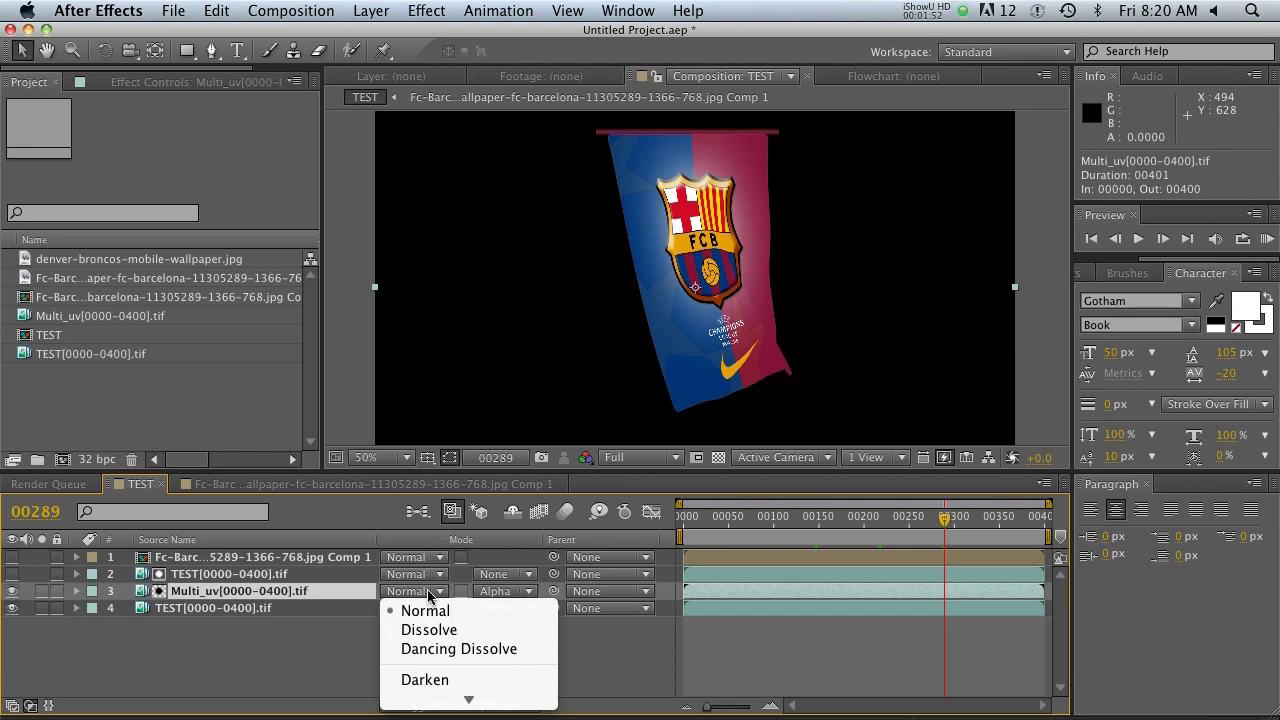
mouse_move(432, 694)
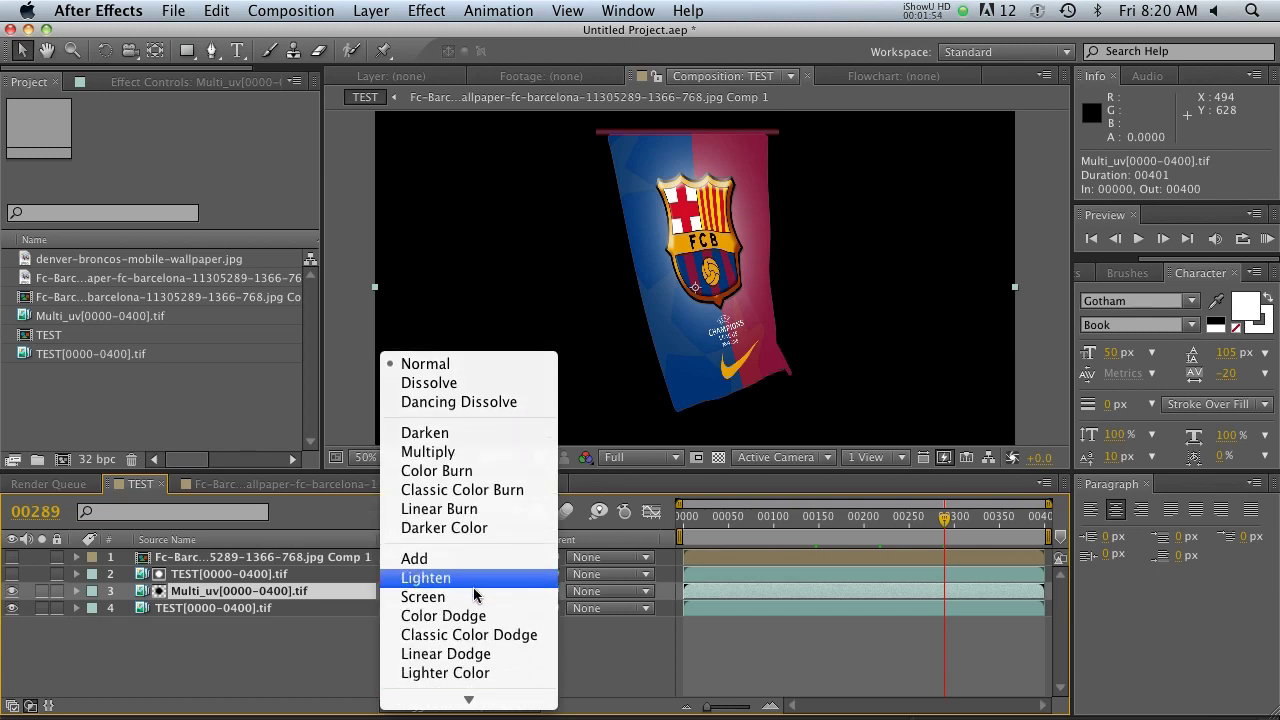
click(445, 455)
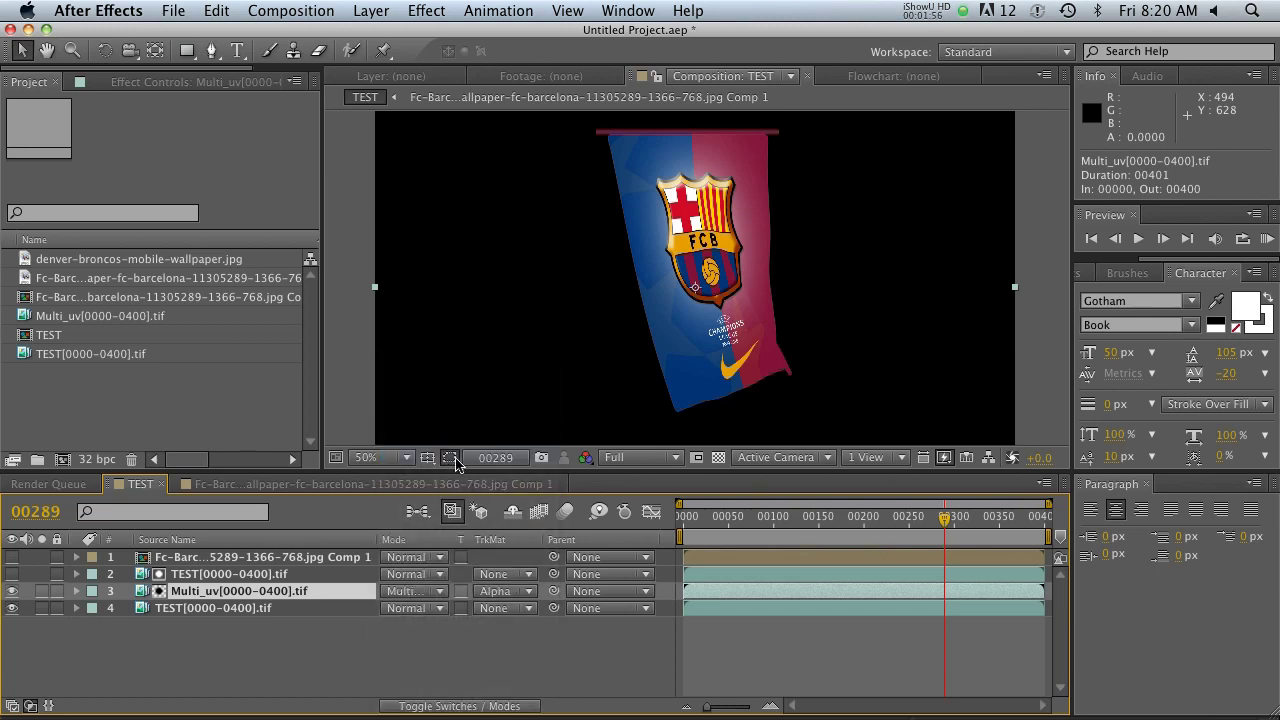
key(slash)
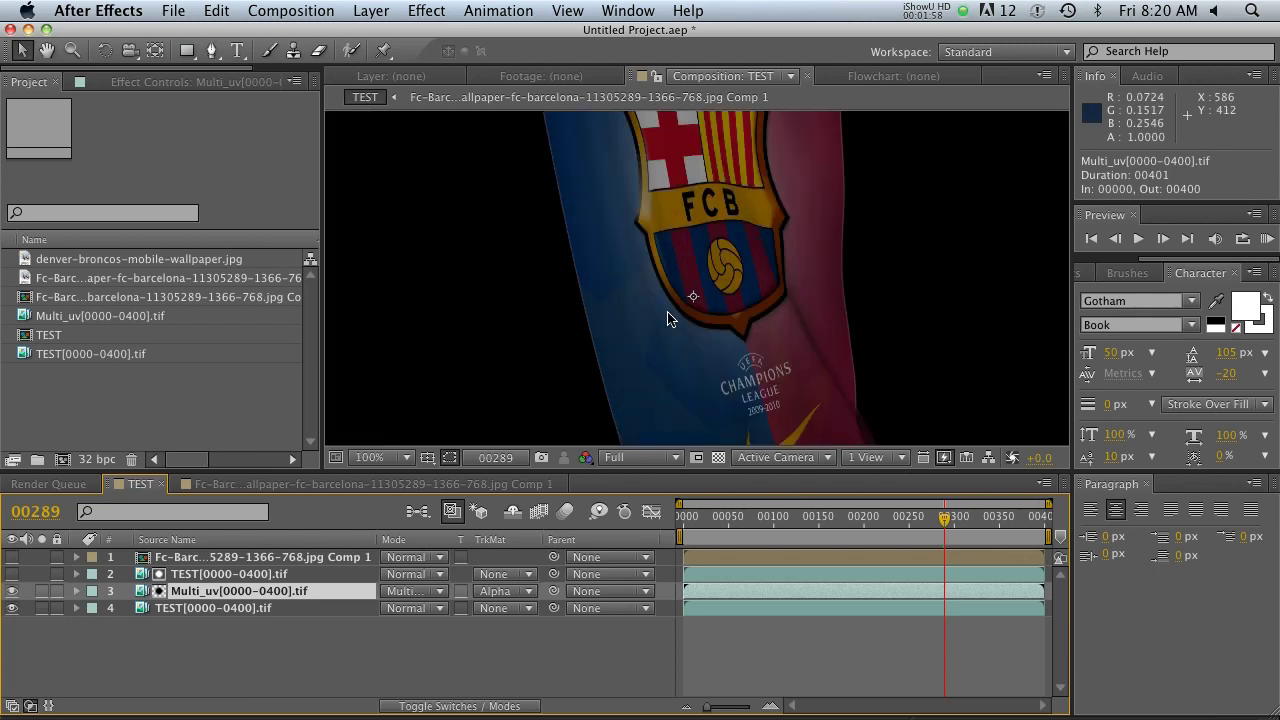
key(comma)
key(comma)
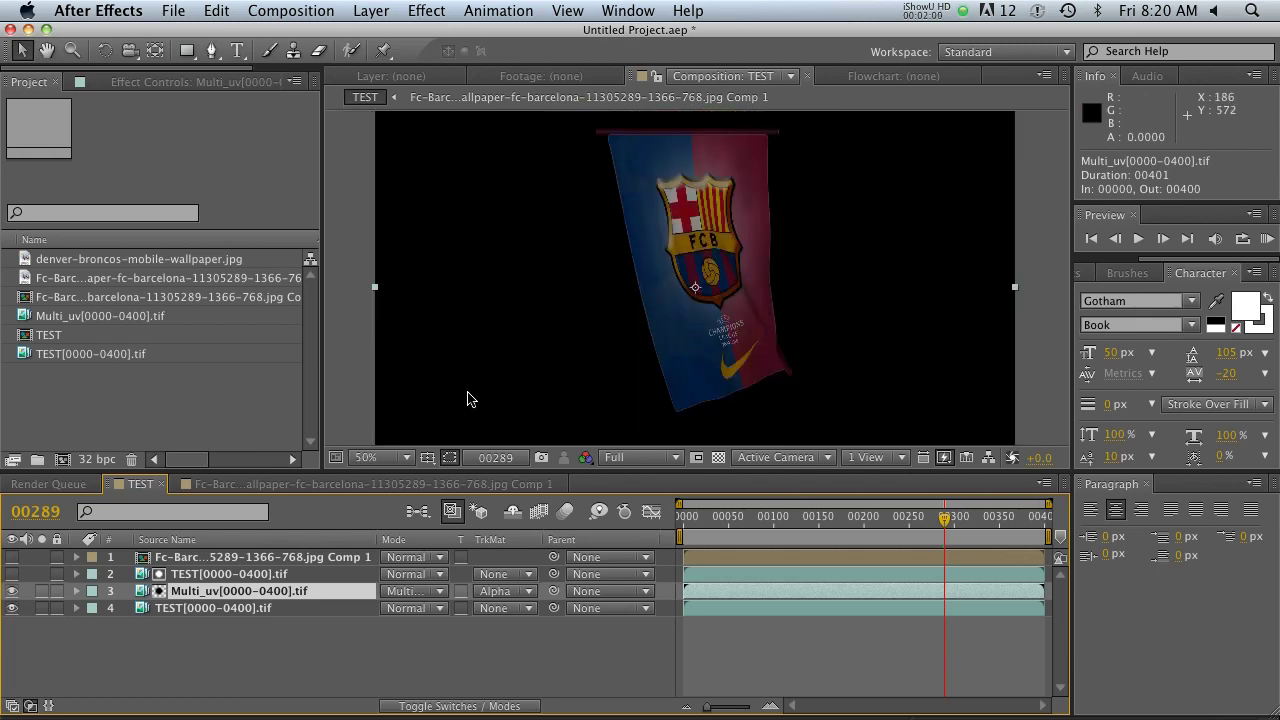
- Apply Levels to the background TEST flag layer with Input Black 0.2824 and Input White 0.6353
click(190, 609)
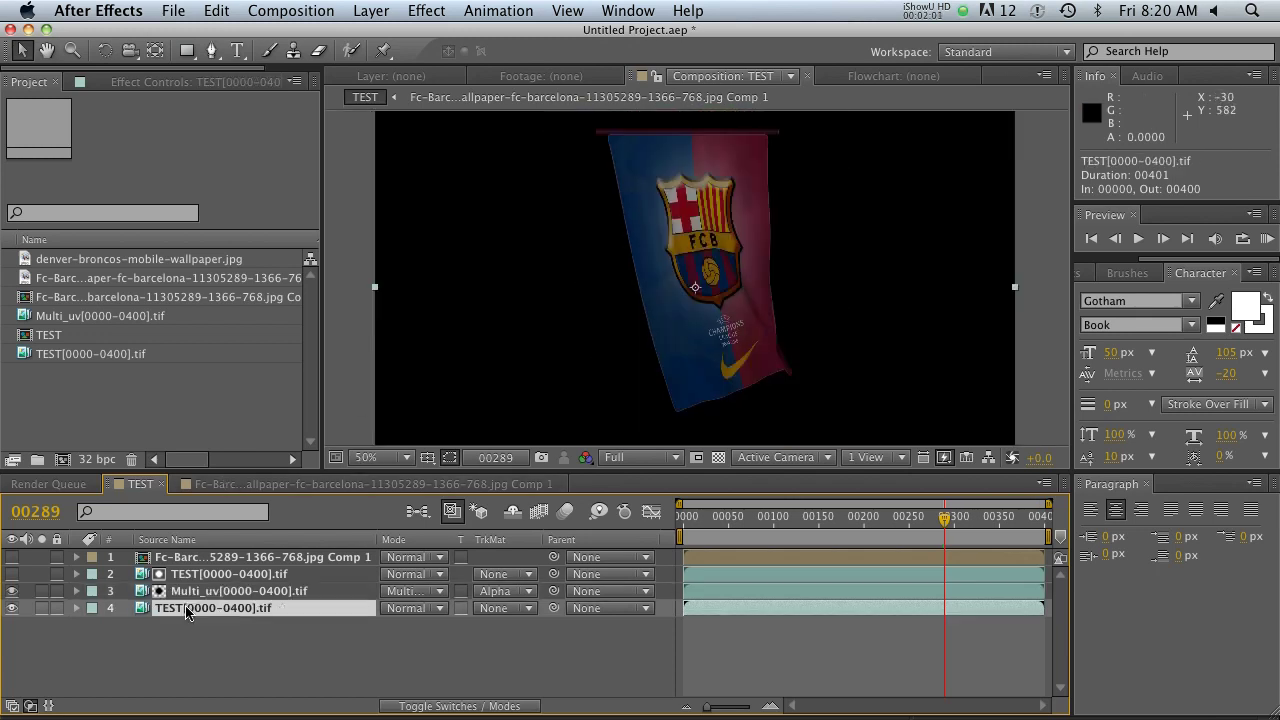
click(422, 12)
mouse_move(503, 183)
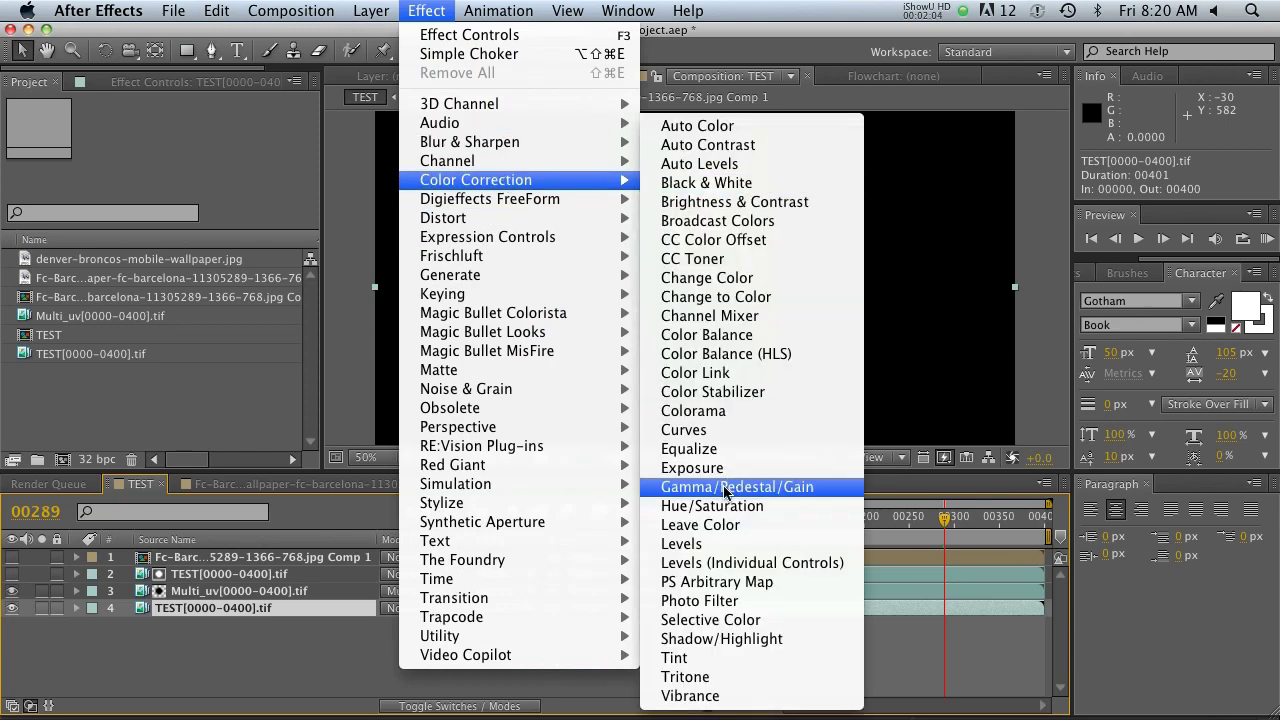
click(704, 544)
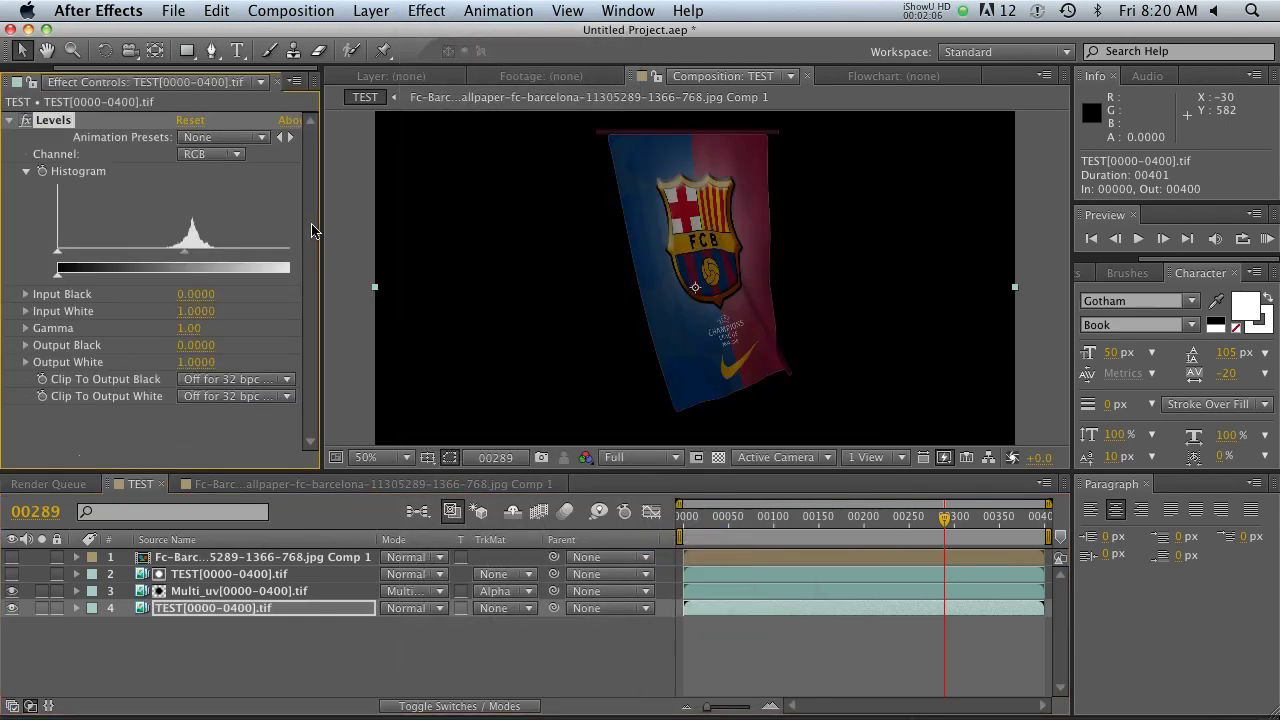
drag(321, 223, 411, 222)
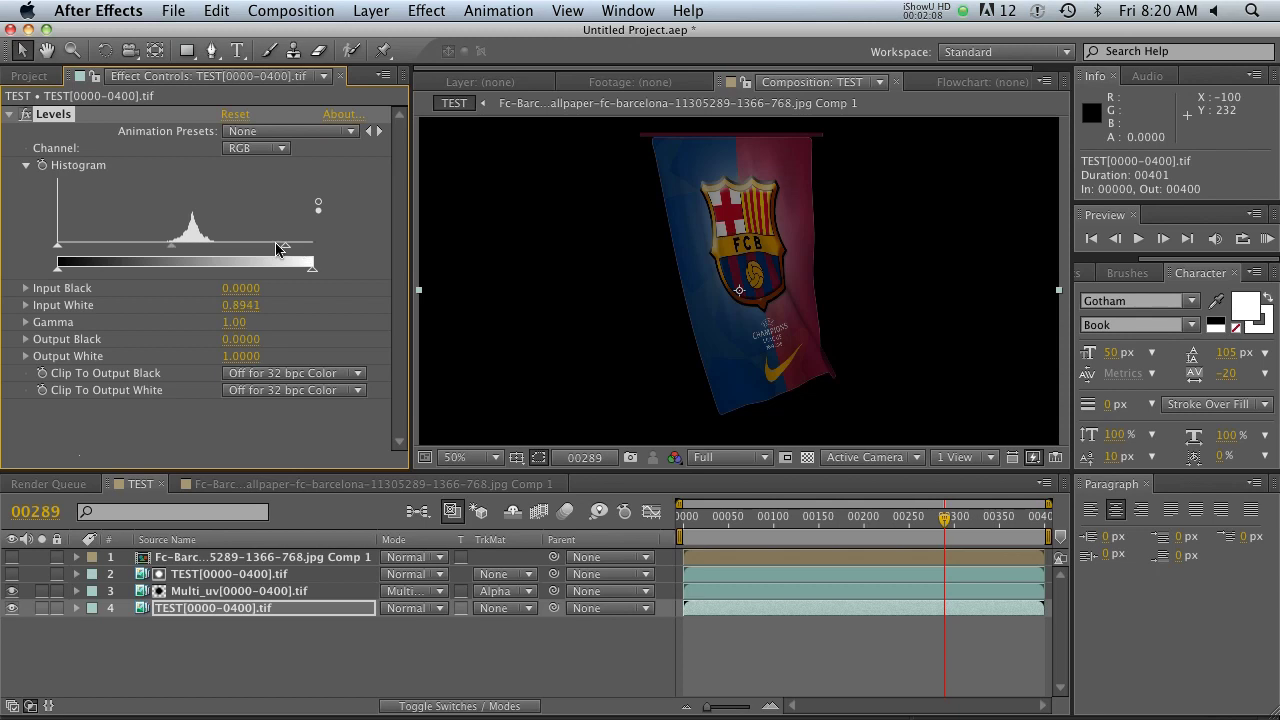
drag(281, 249, 219, 249)
drag(59, 249, 152, 253)
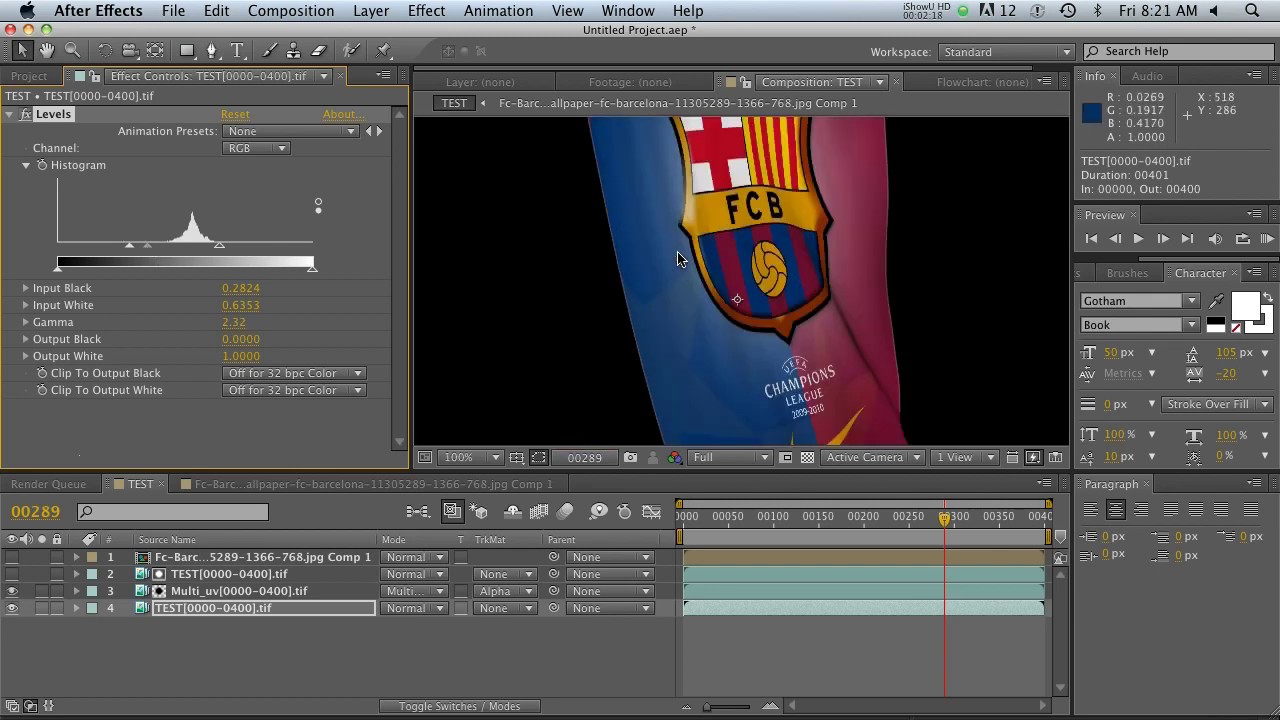
- Zoom in to inspect the graded crest, then go to frame 00169
key(period)
key(space)
mouse_move(703, 268)
mouse_down()
mouse_move(692, 204)
mouse_move(672, 404)
mouse_move(695, 289)
mouse_up()
key(comma)
drag(820, 357, 834, 334)
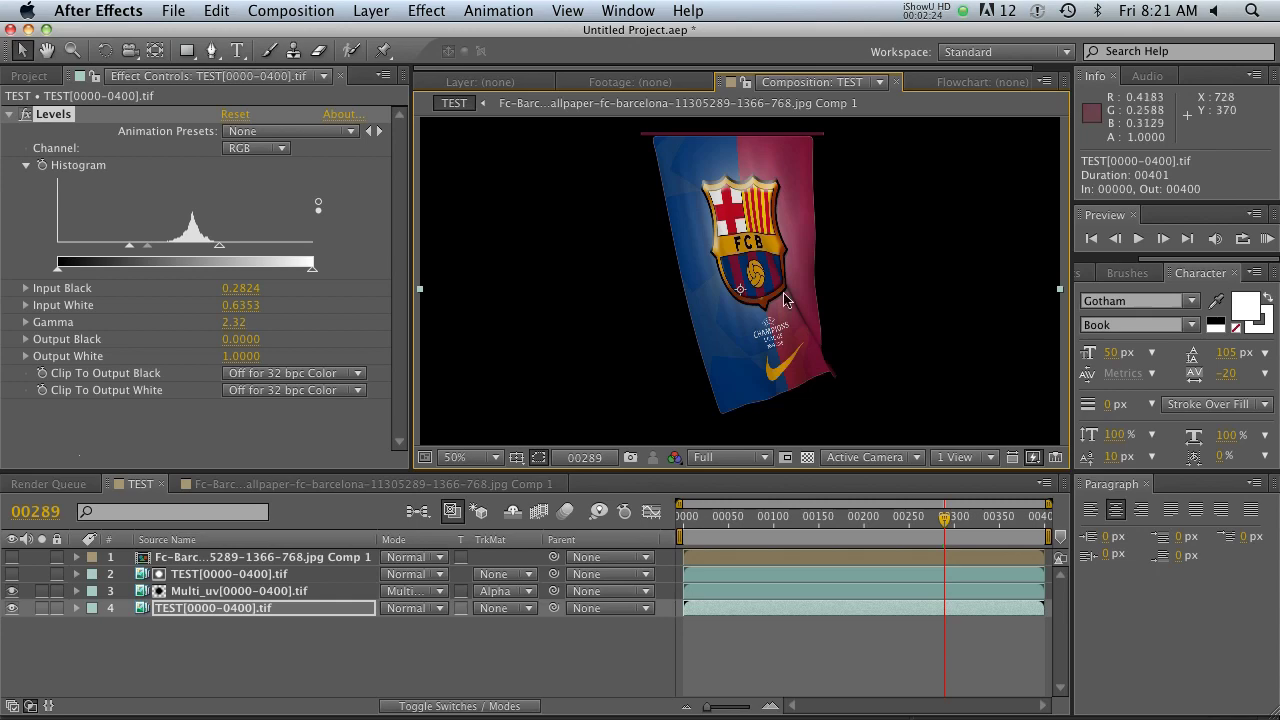
click(838, 520)
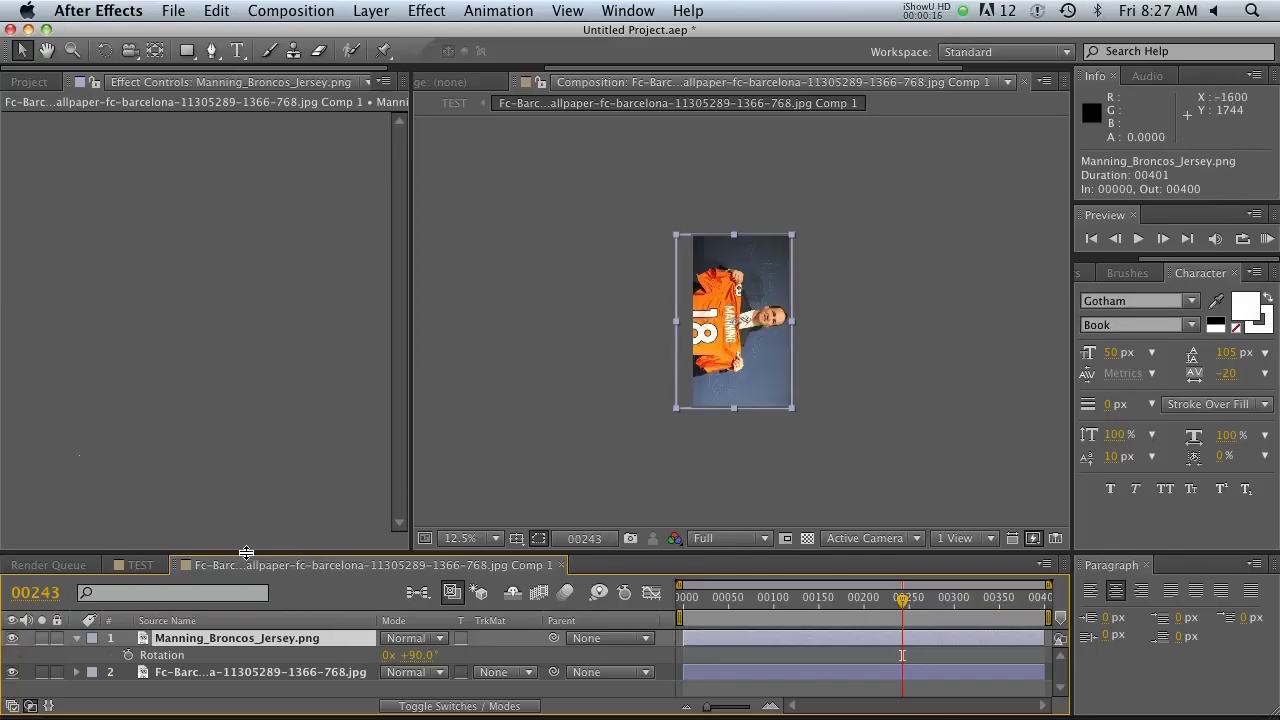
- Return to the TEST composition and frame the top of the flag
click(140, 565)
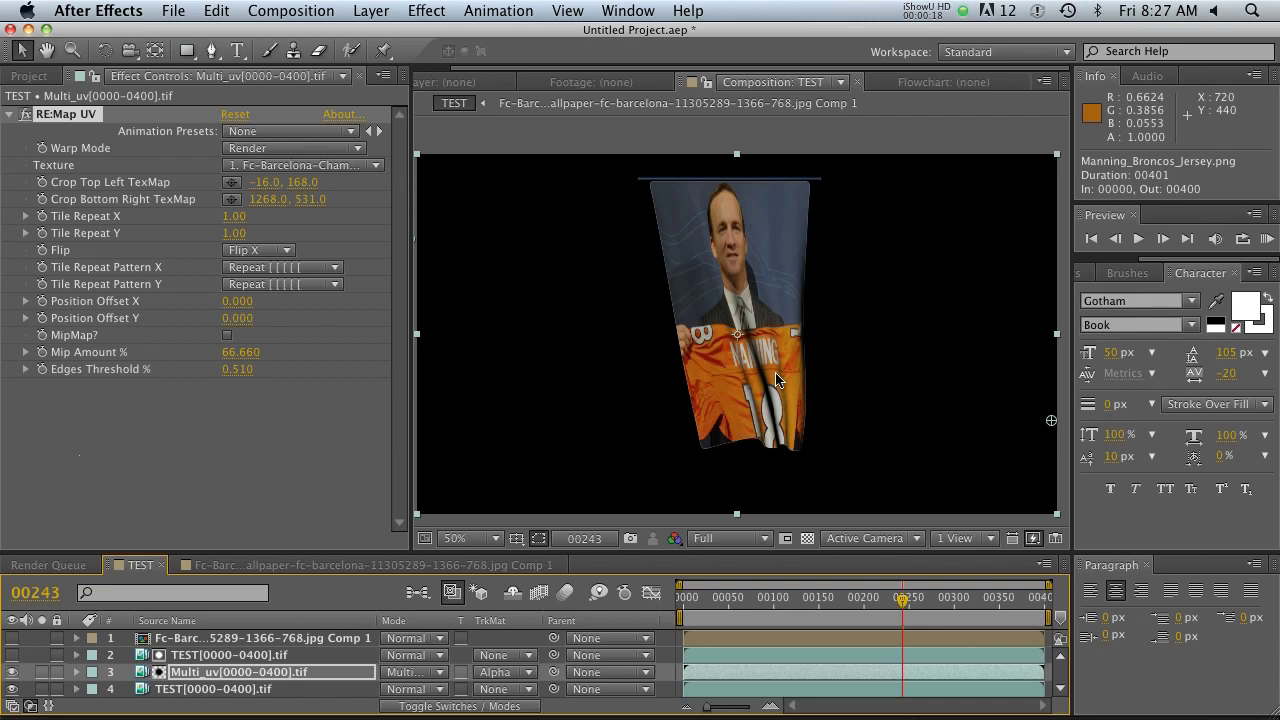
scroll(777, 380, up, 2)
key(h)
drag(777, 380, 775, 416)
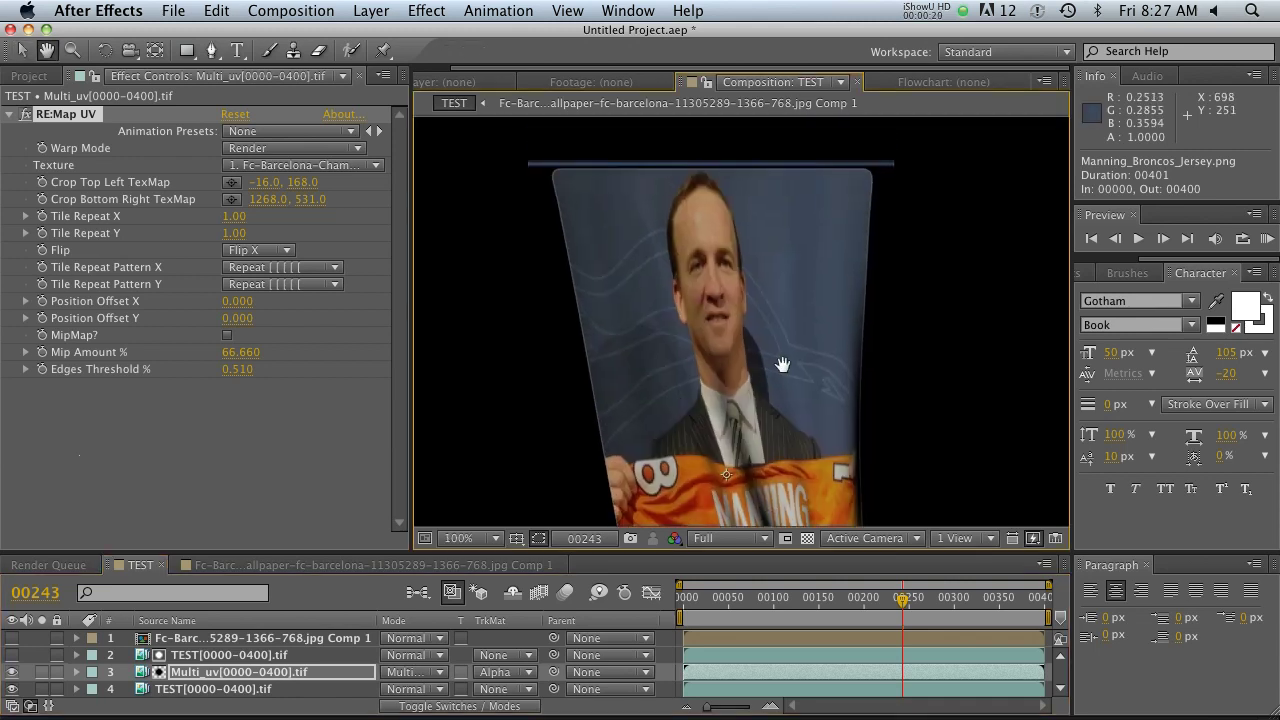
key(v)
- Review the jersey photo flag at frames 00301, 00357 and 00150, ending on 00214
click(953, 597)
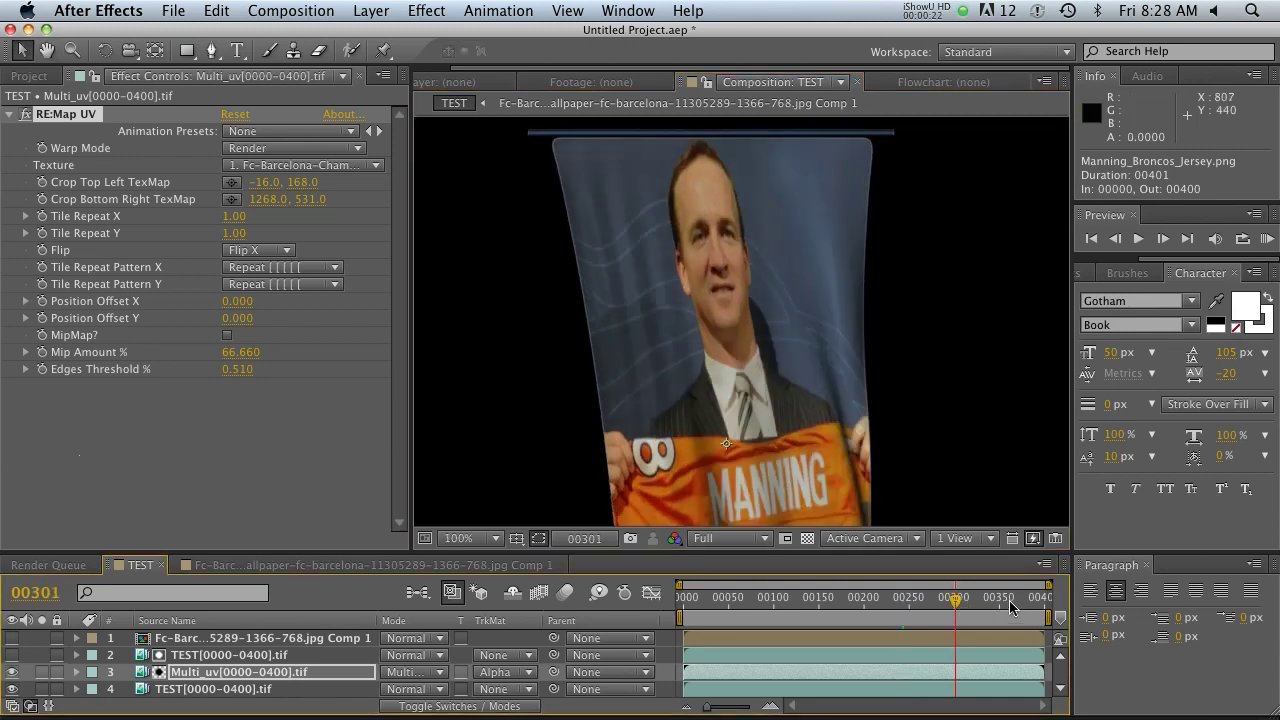
click(1005, 598)
click(820, 598)
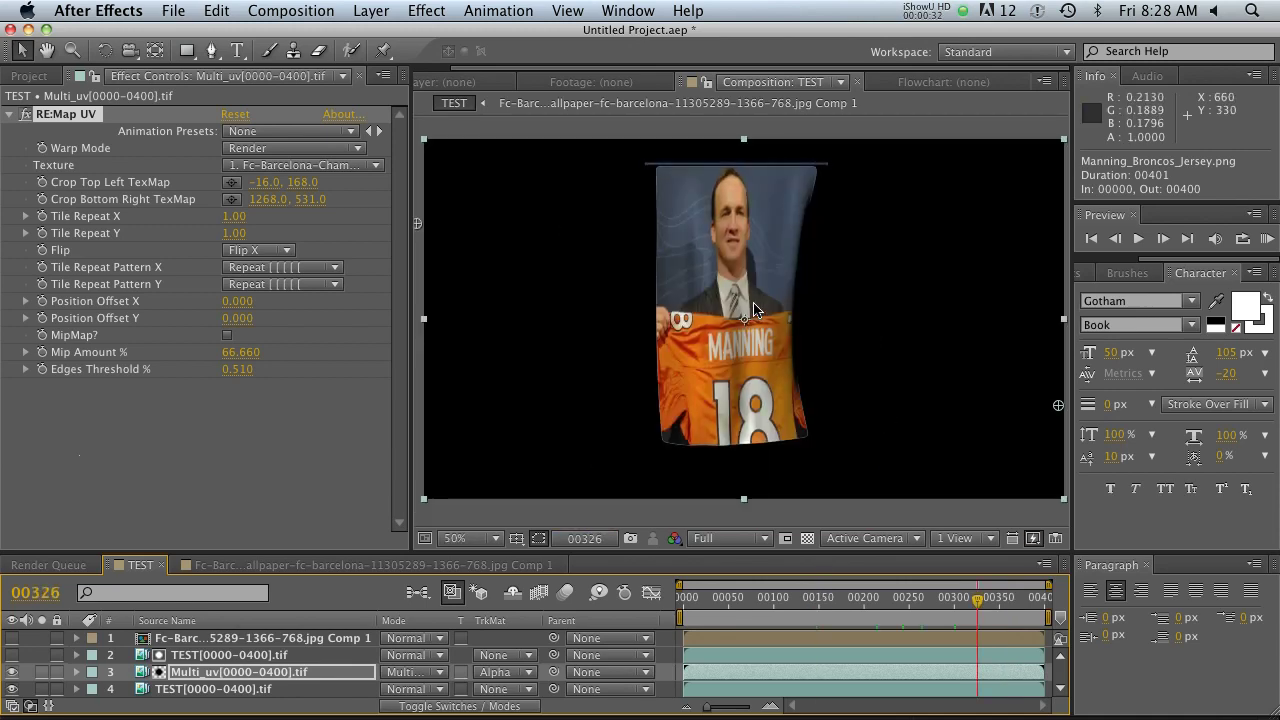
key(period)
key(h)
drag(715, 305, 762, 358)
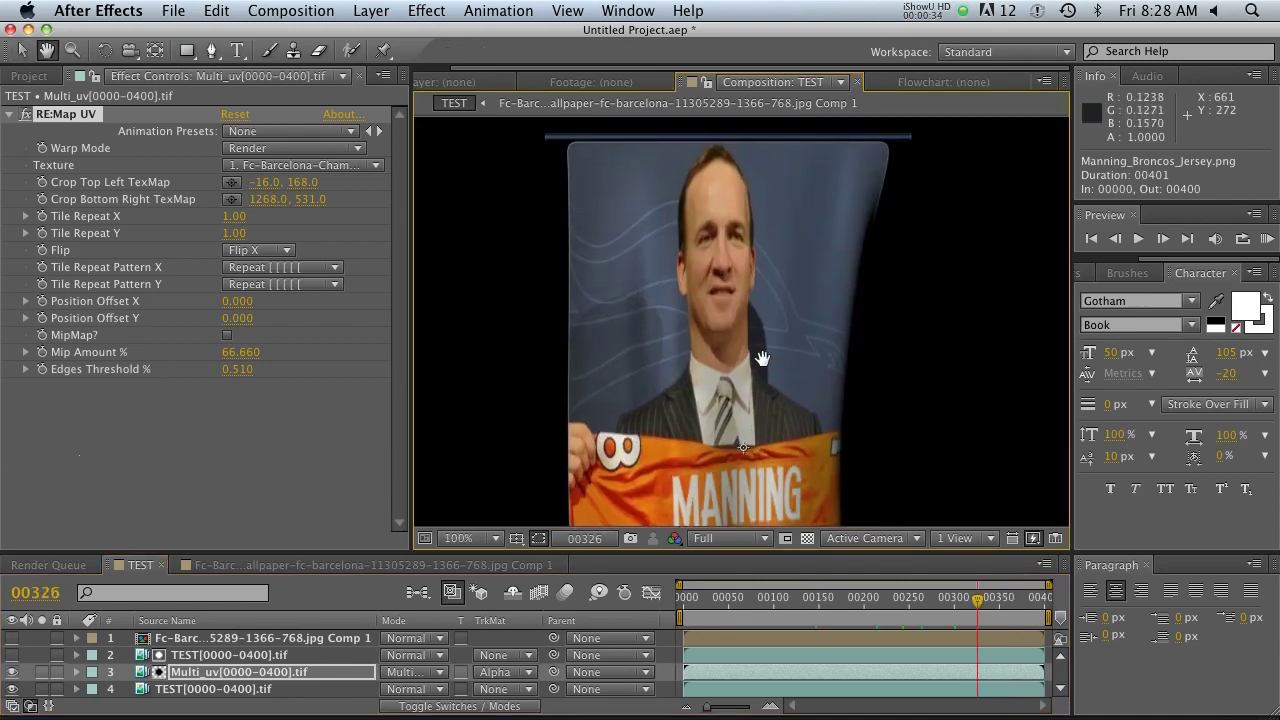
key(v)
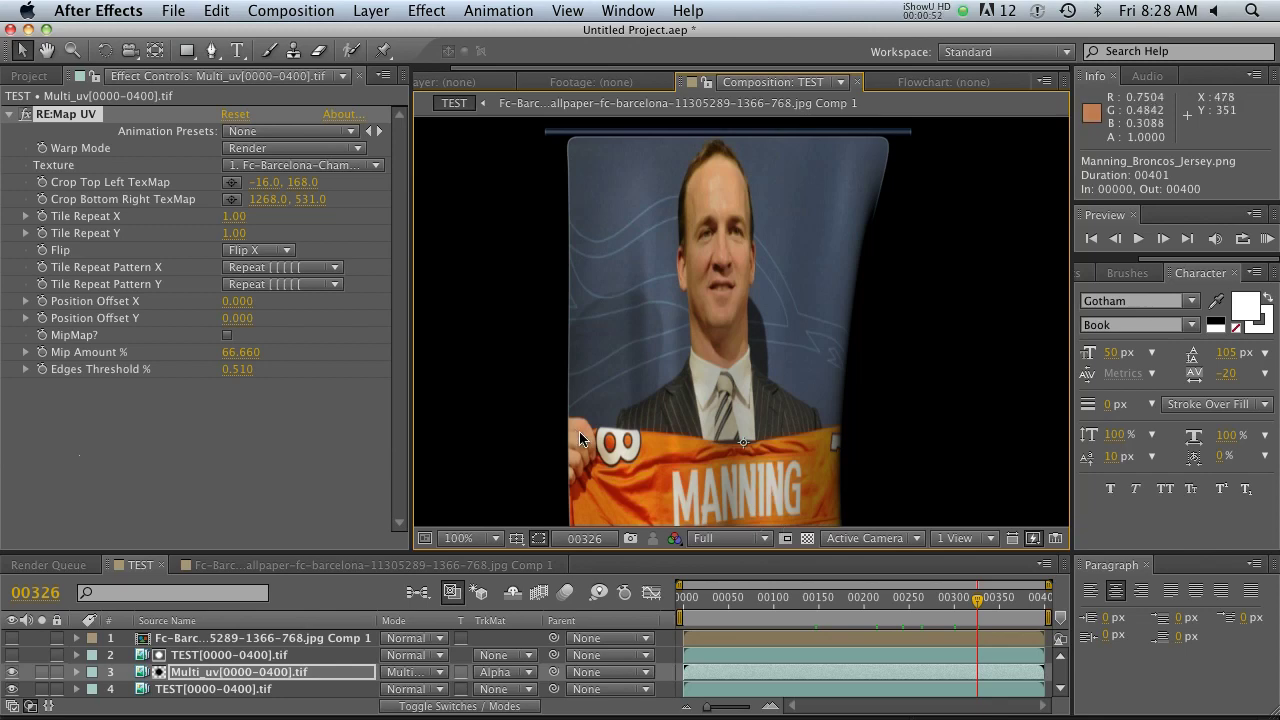
key(comma)
click(876, 600)
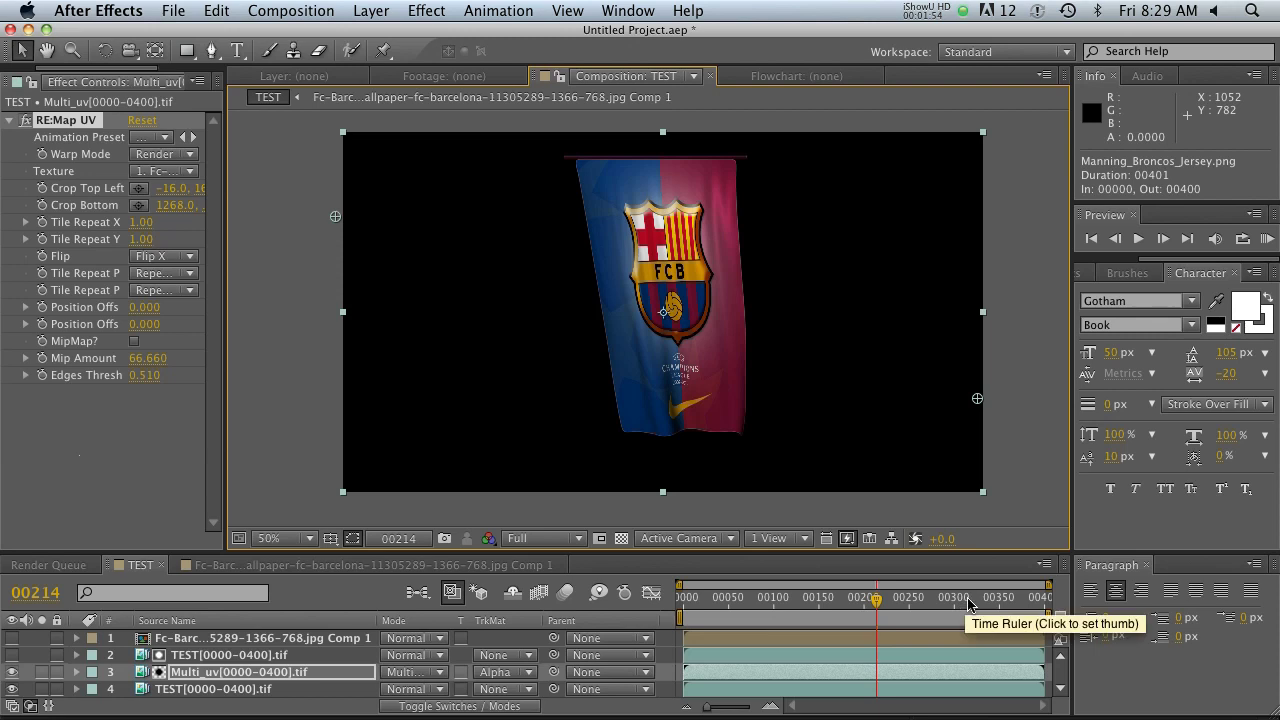
- Zoom the composition viewer in on the restored FC Barcelona crest flag
scroll(437, 385, up, 2)
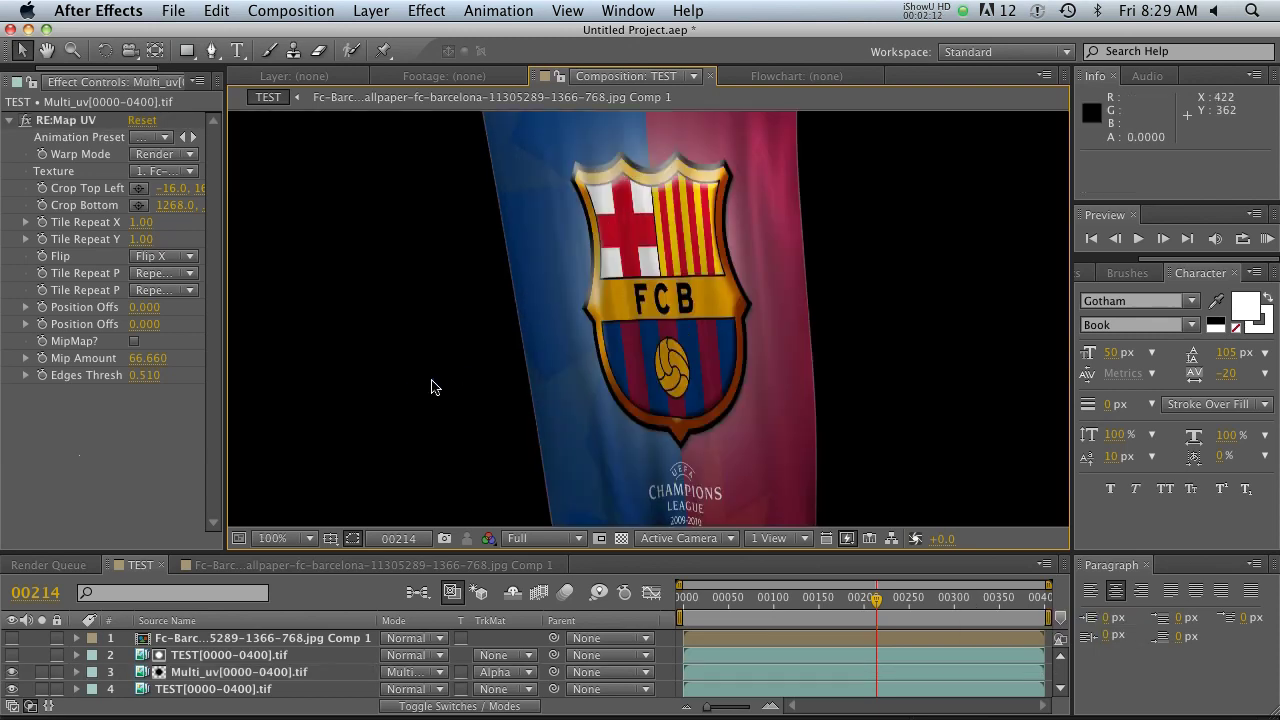